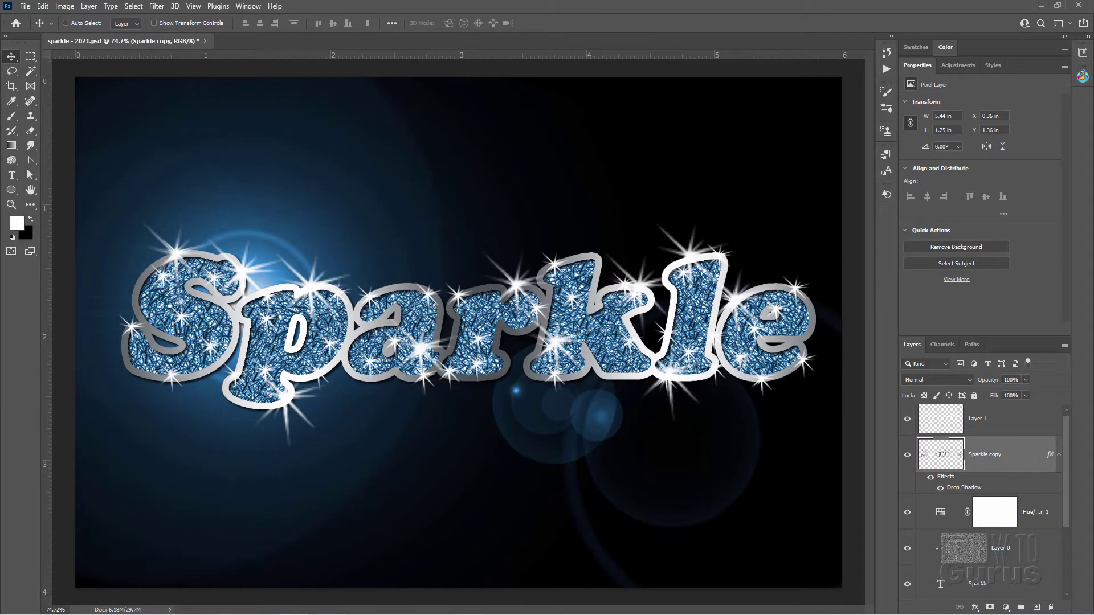
Close the Sparkle file and create a new white 6 x 4 inch, 300 ppi document.
{"action": "left_click", "coordinate": [201, 41]}
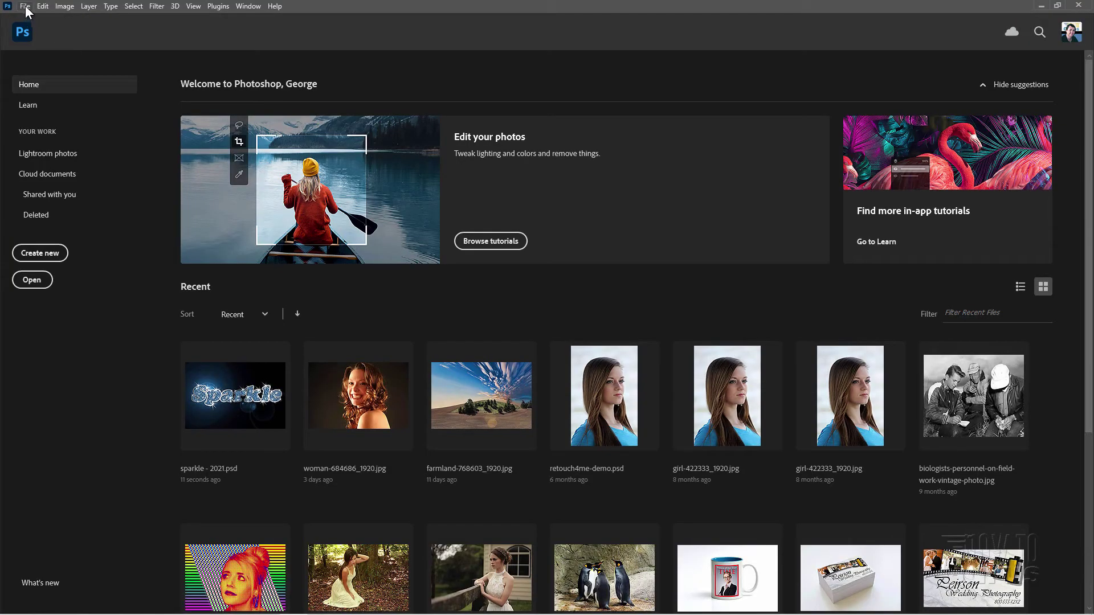
{"action": "left_click", "coordinate": [25, 6]}
{"action": "left_click", "coordinate": [31, 15]}
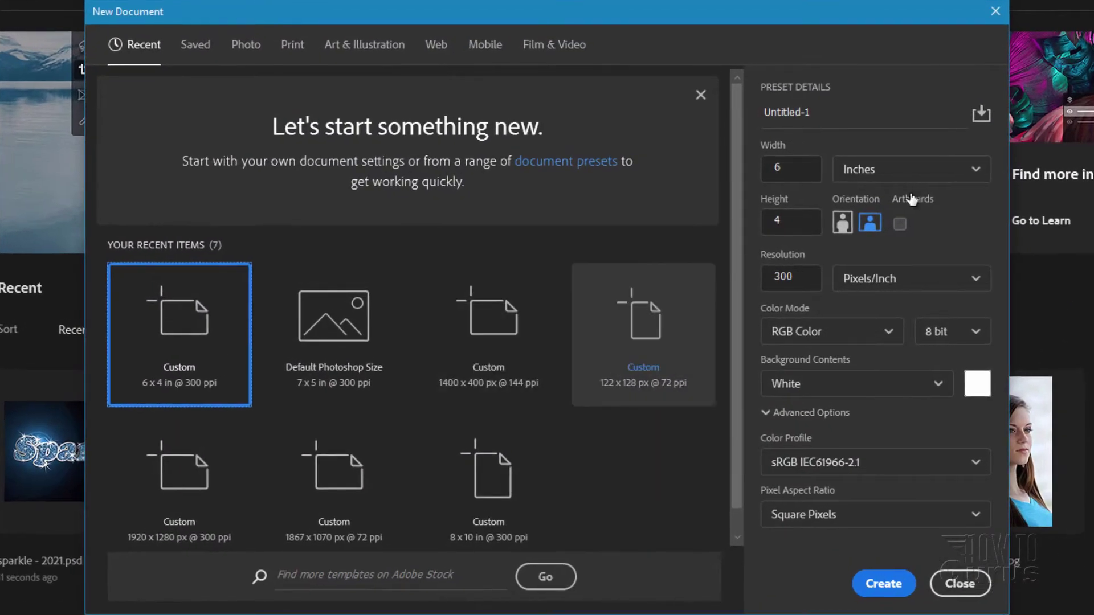
{"action": "left_click", "coordinate": [781, 170]}
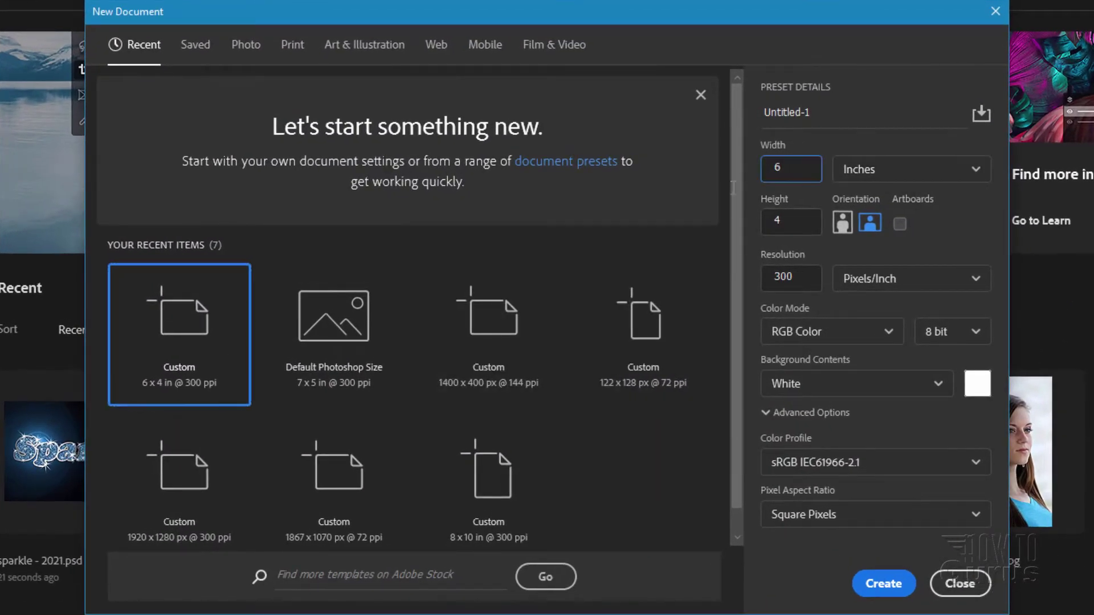
{"action": "left_click", "coordinate": [794, 227]}
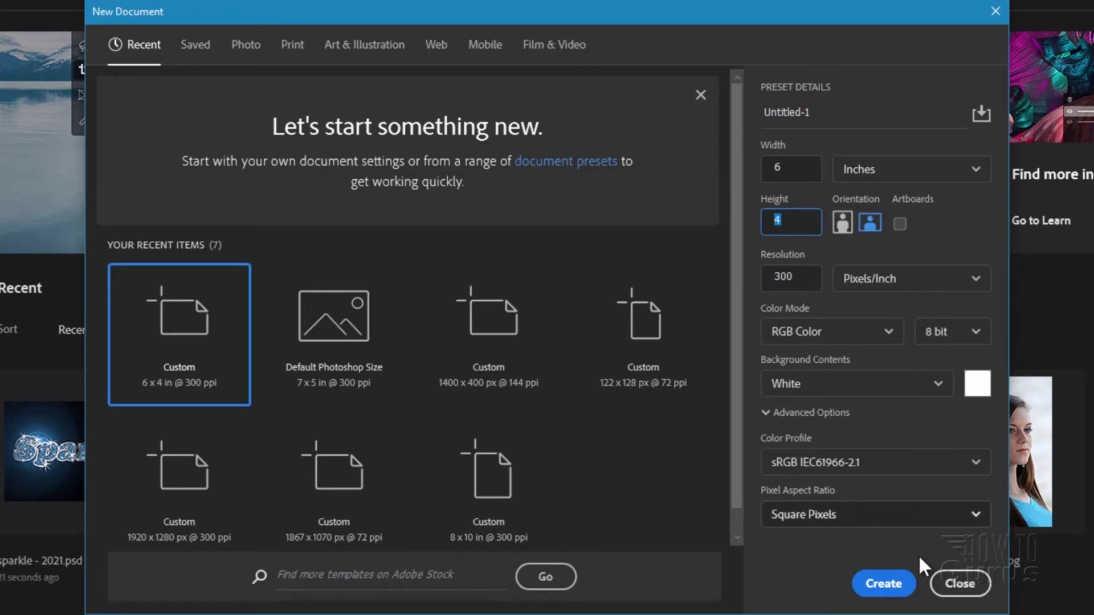
{"action": "left_click", "coordinate": [895, 583]}
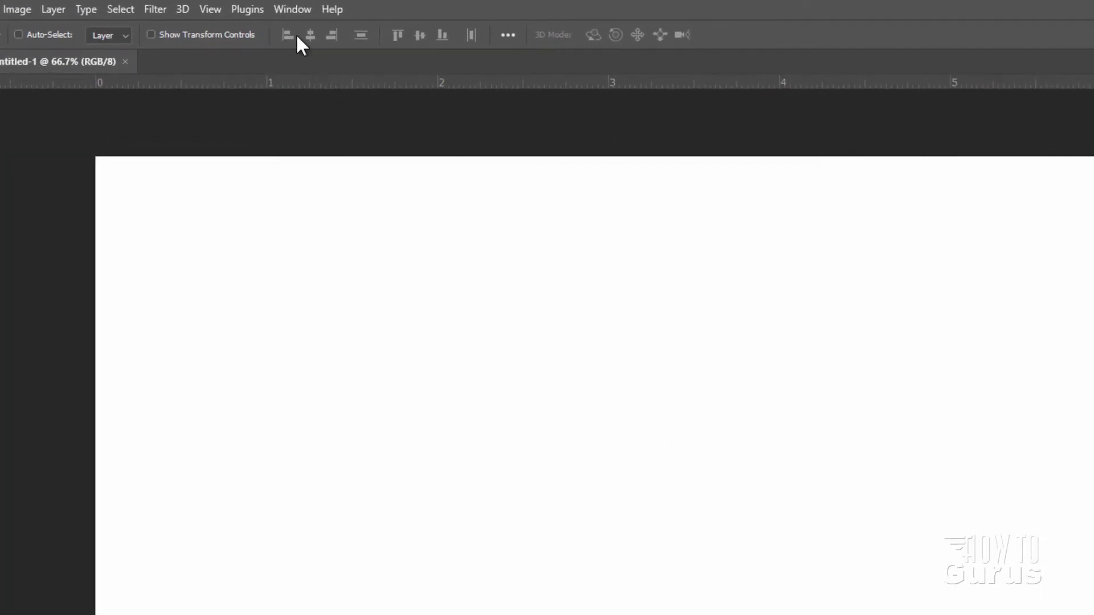
Show the Patterns panel and delete the Legacy Patterns and More group.
{"action": "left_click", "coordinate": [288, 8]}
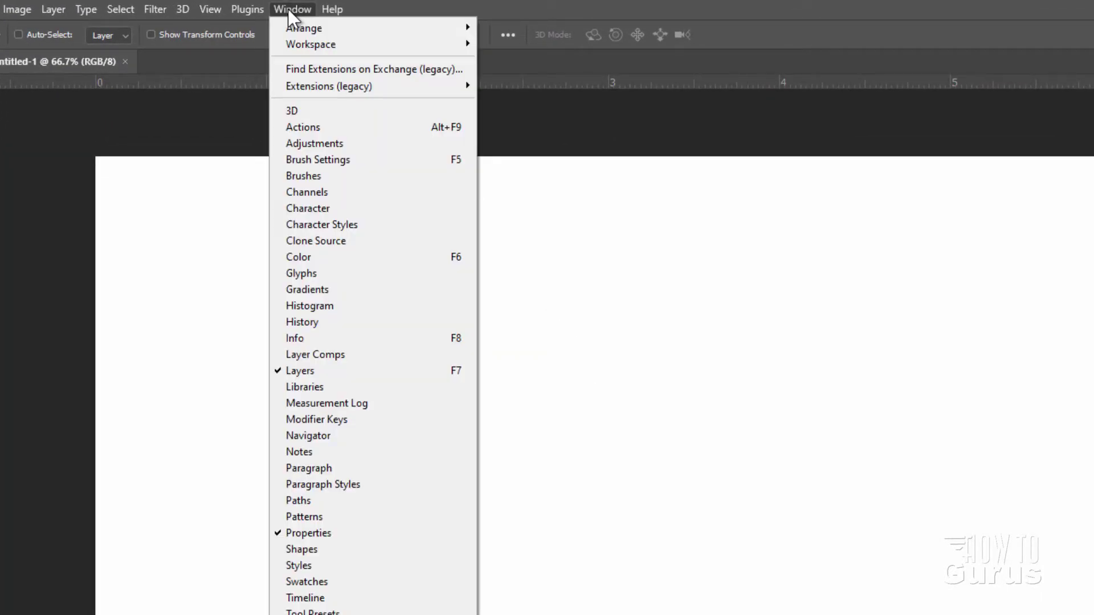
{"action": "left_click", "coordinate": [322, 517]}
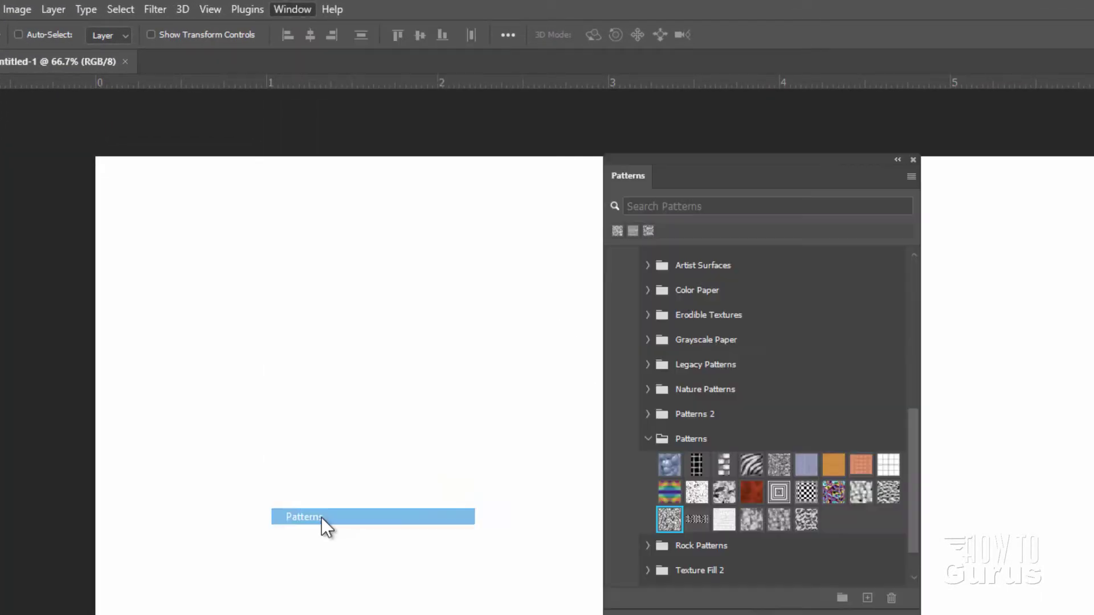
{"action": "left_click", "coordinate": [648, 438]}
{"action": "left_click_drag", "start_coordinate": [916, 473], "coordinate": [902, 401]}
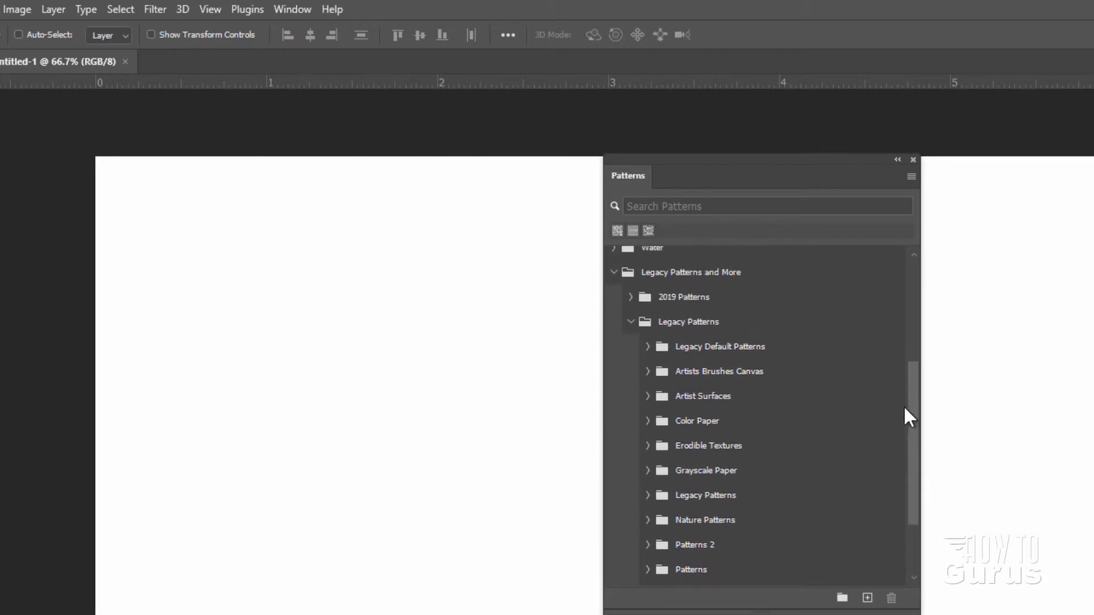
{"action": "left_click", "coordinate": [651, 329]}
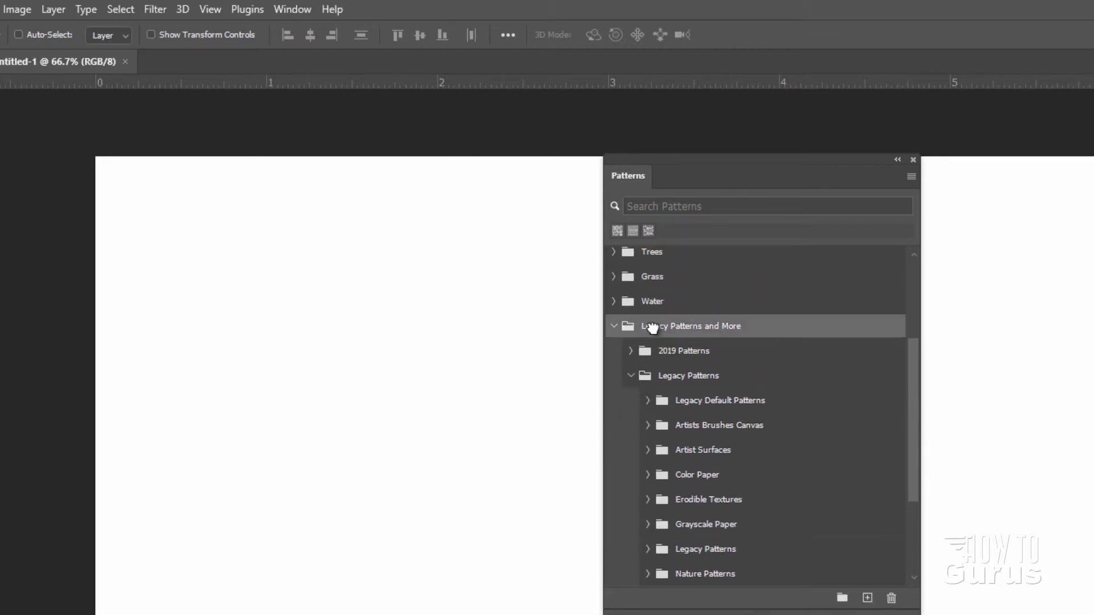
{"action": "right_click", "coordinate": [654, 328]}
{"action": "left_click", "coordinate": [712, 396]}
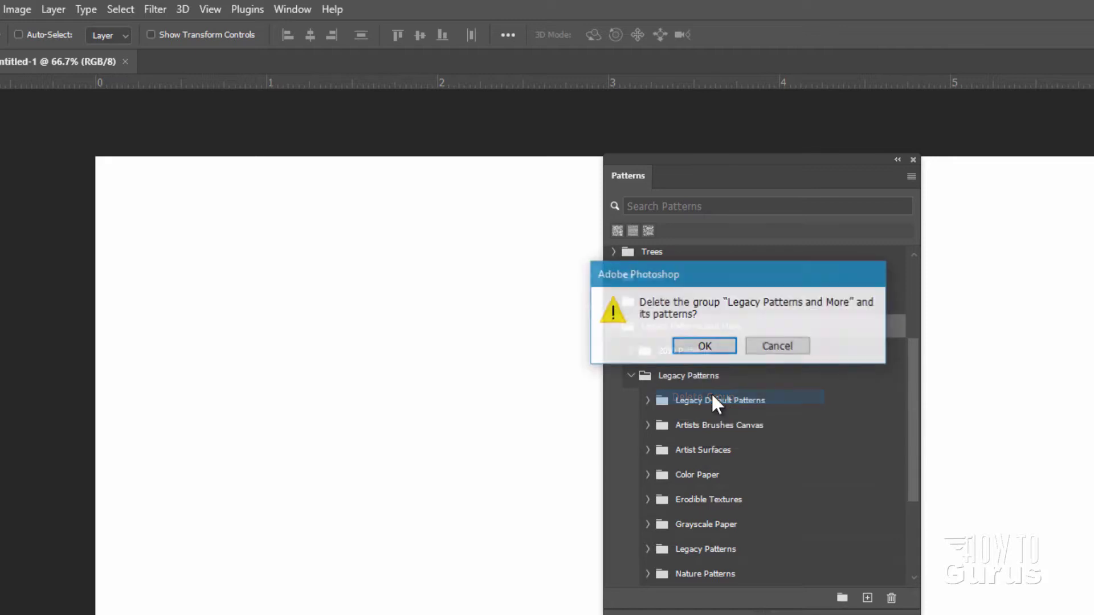
{"action": "key", "text": "Return"}
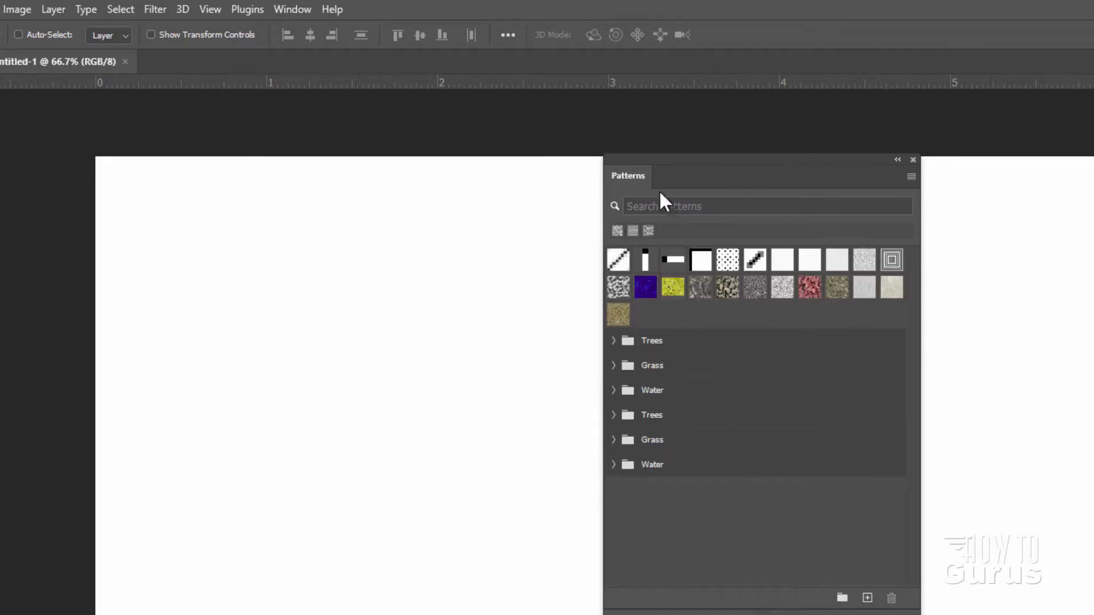
Reload Legacy Patterns and More and expand its Legacy Patterns > Patterns folder.
{"action": "left_click", "coordinate": [911, 176]}
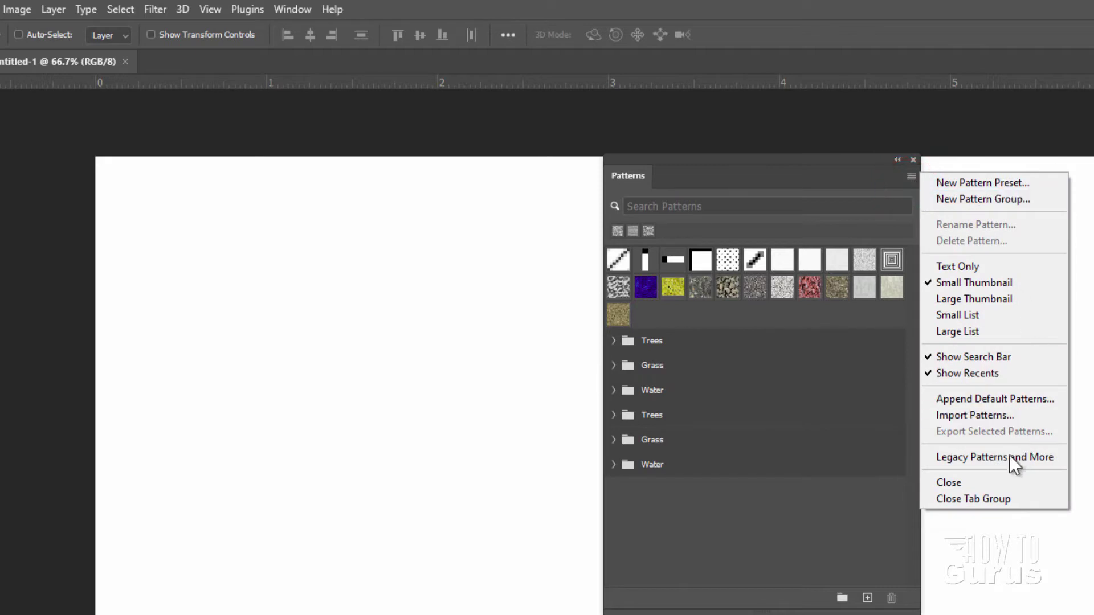
{"action": "left_click", "coordinate": [972, 457]}
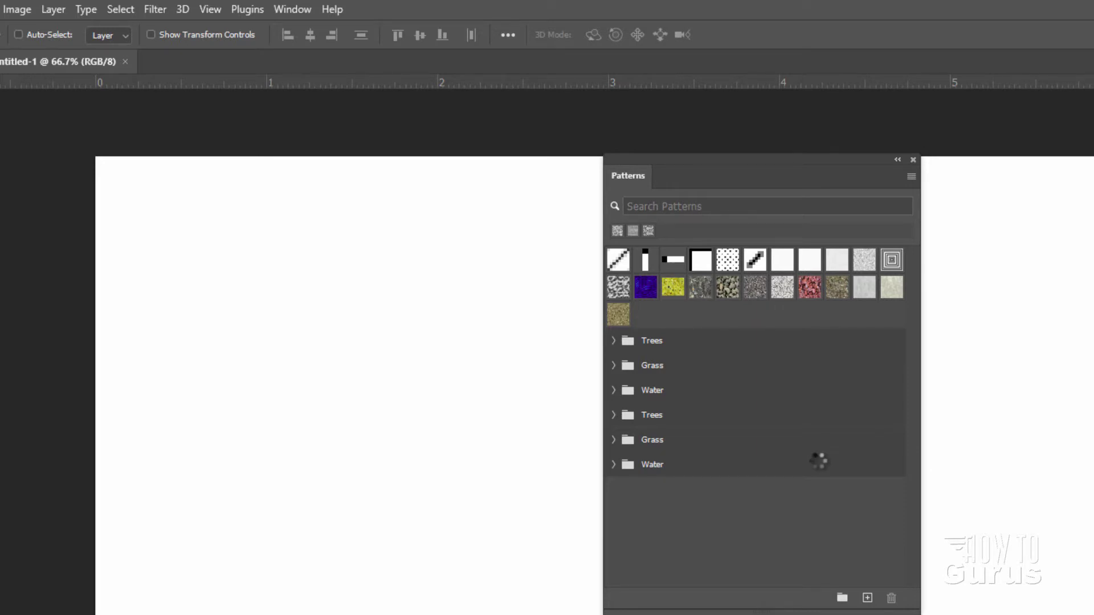
{"action": "left_click", "coordinate": [615, 490]}
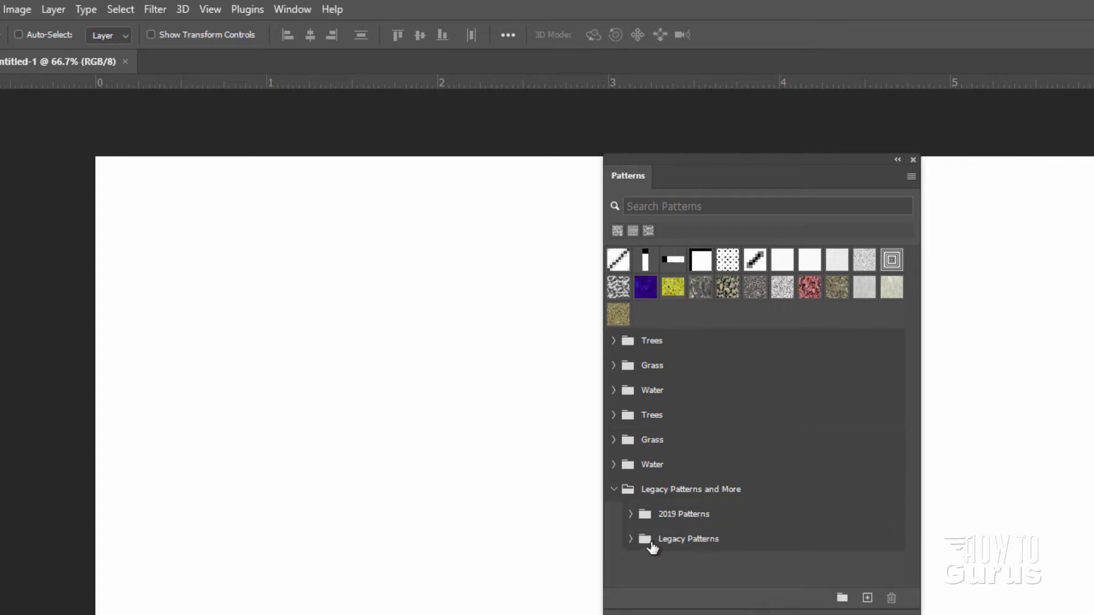
{"action": "left_click", "coordinate": [630, 539]}
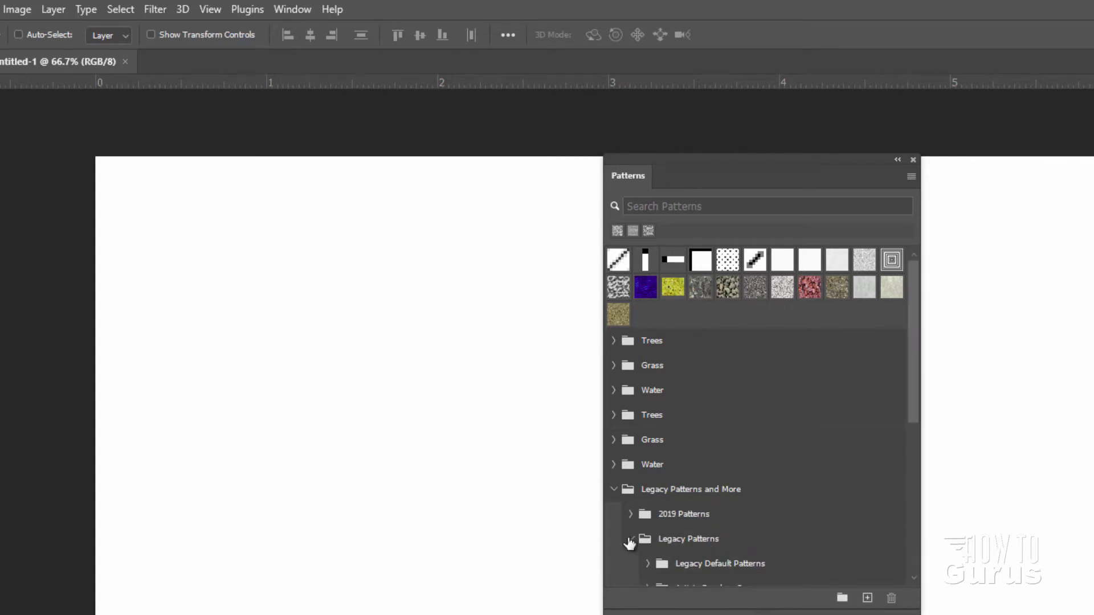
{"action": "left_click_drag", "start_coordinate": [914, 361], "coordinate": [901, 537]}
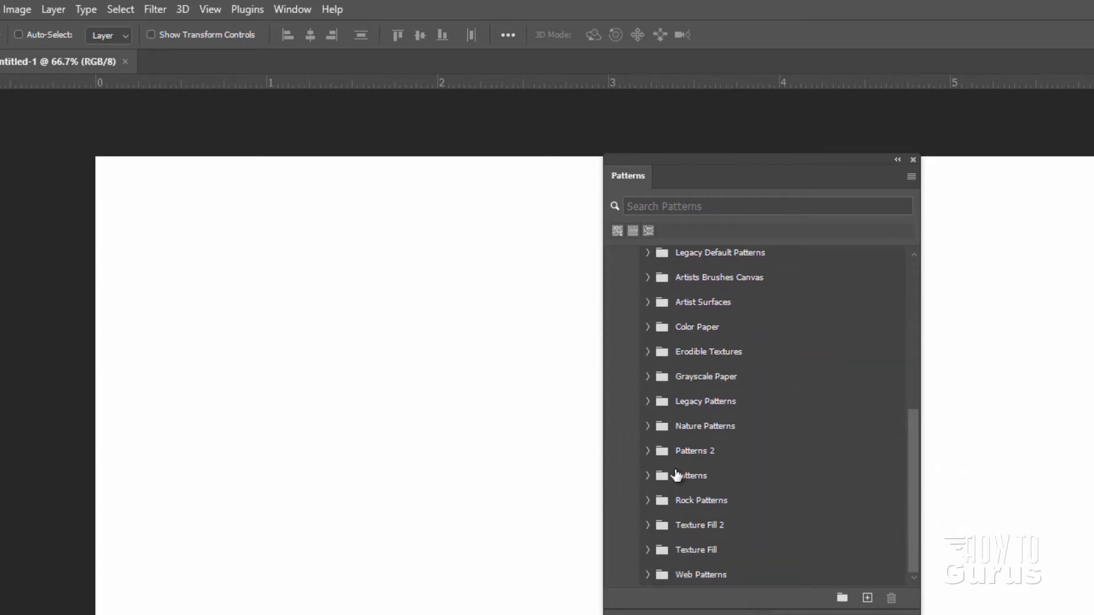
{"action": "left_click", "coordinate": [647, 476]}
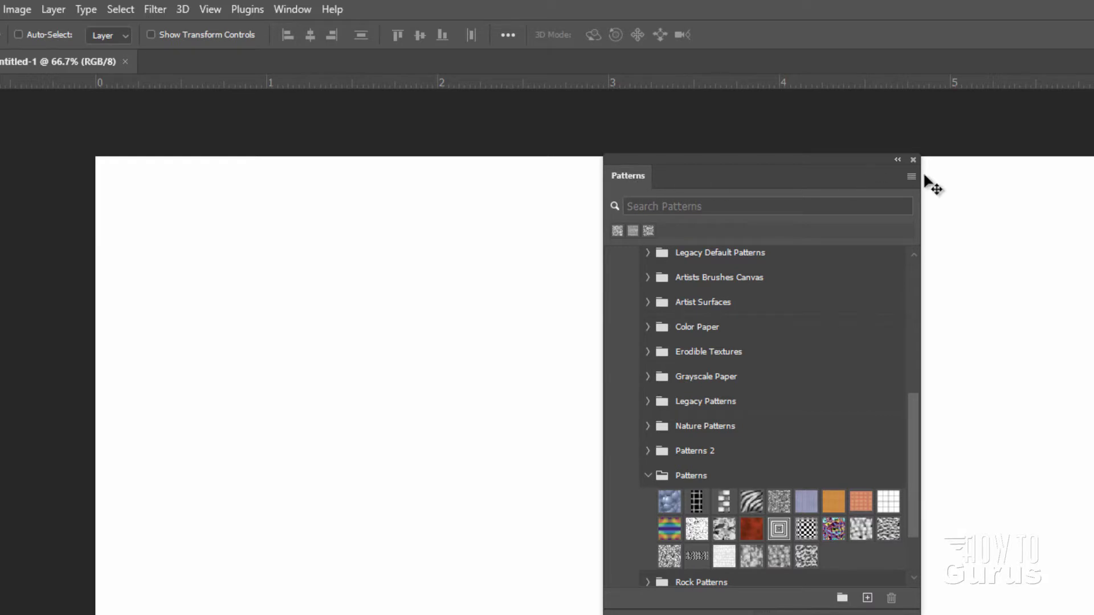
Make black the foreground colour and set the Paint Bucket's fill source to Pattern.
{"action": "left_click", "coordinate": [914, 160]}
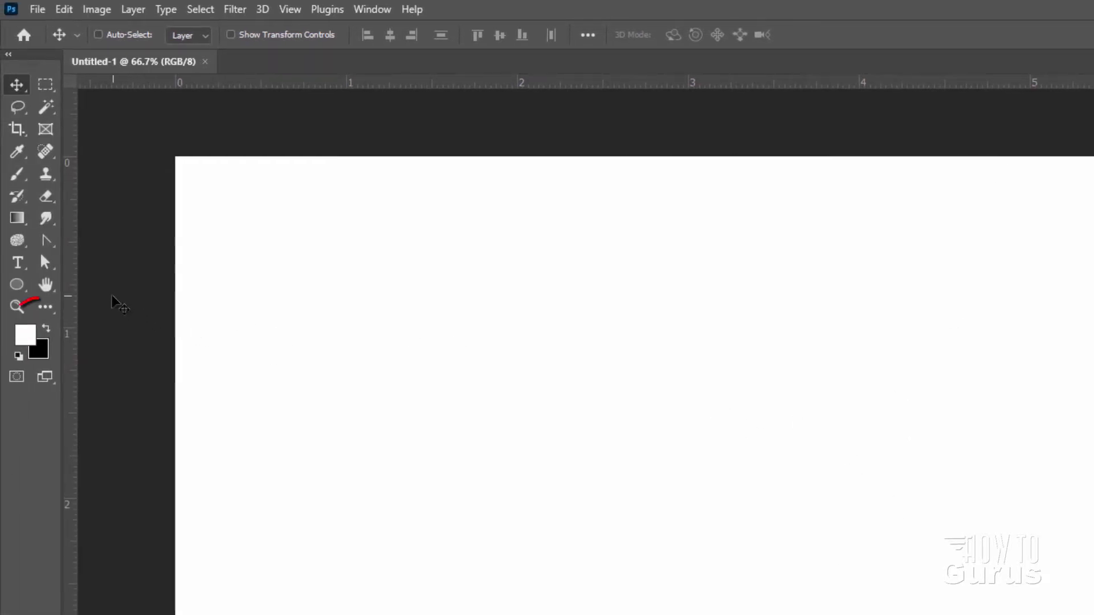
{"action": "left_click", "coordinate": [46, 329]}
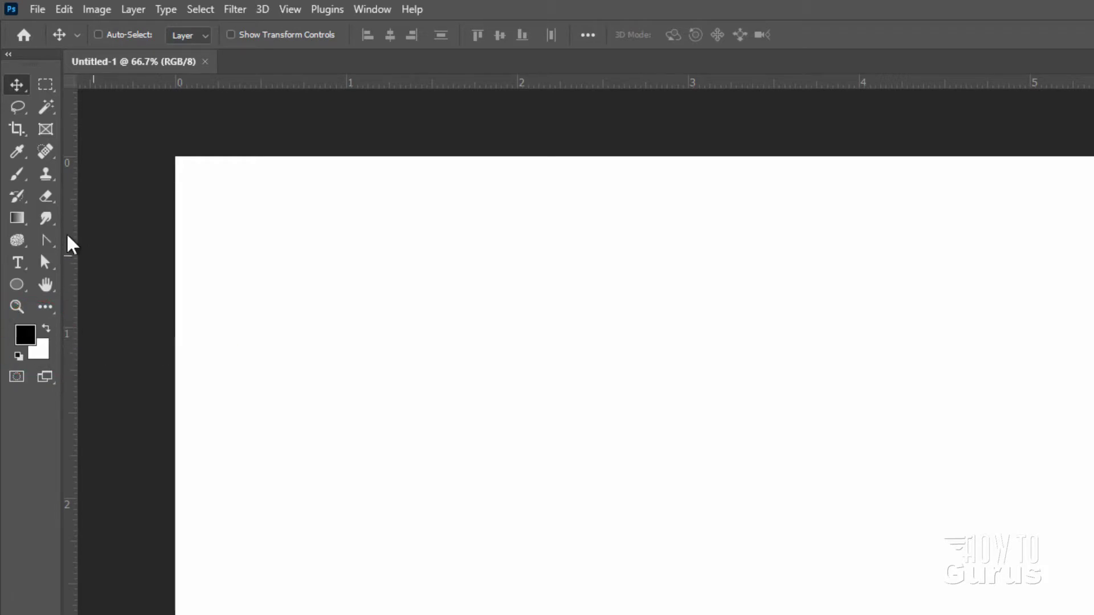
{"action": "left_click", "coordinate": [25, 219]}
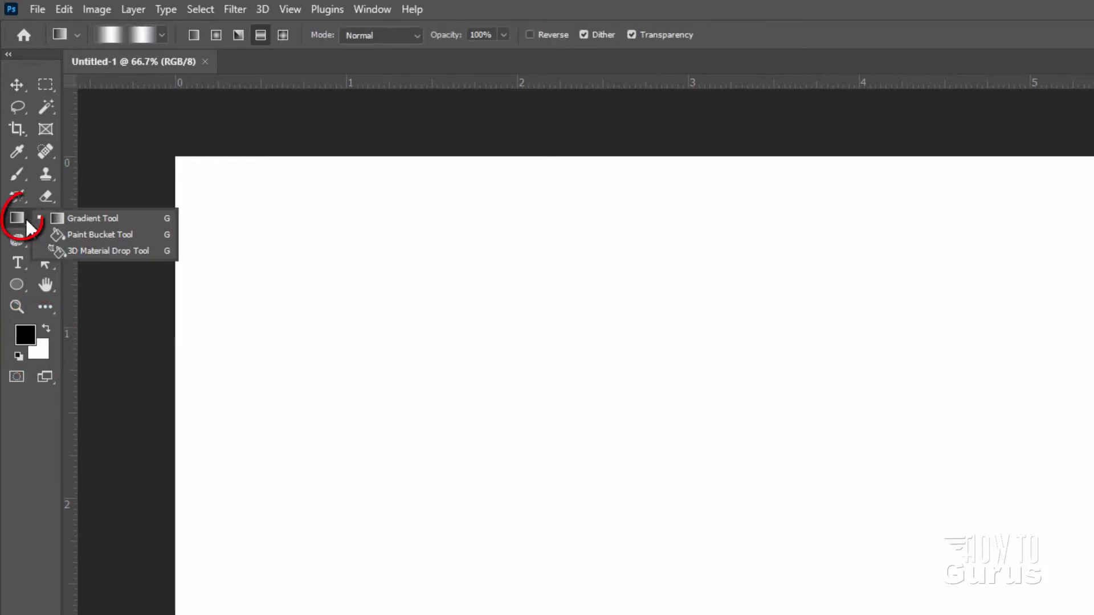
{"action": "left_click", "coordinate": [84, 235]}
{"action": "left_click", "coordinate": [126, 36]}
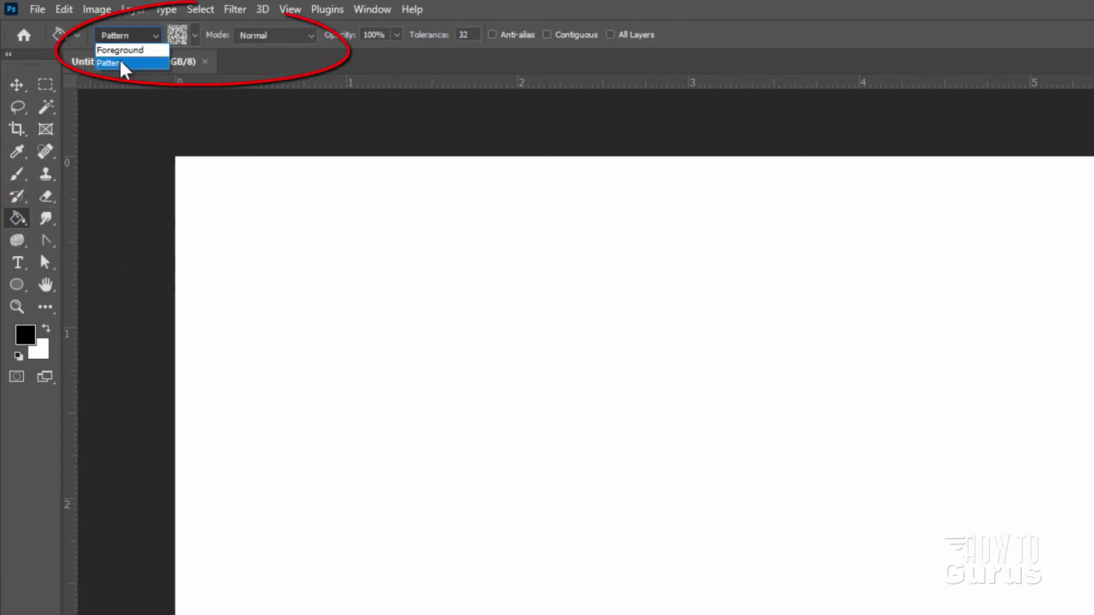
{"action": "left_click", "coordinate": [117, 67]}
Choose Legacy Patterns > Patterns > Metal Landscape and fill the canvas with it.
{"action": "left_click", "coordinate": [195, 34]}
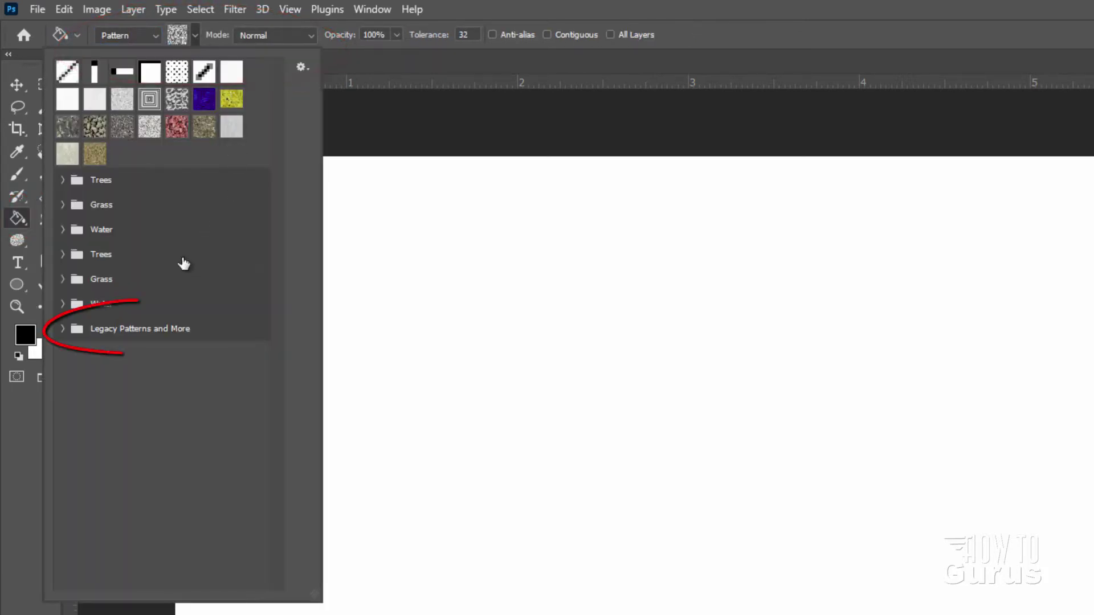
{"action": "left_click", "coordinate": [62, 329]}
{"action": "left_click", "coordinate": [78, 378]}
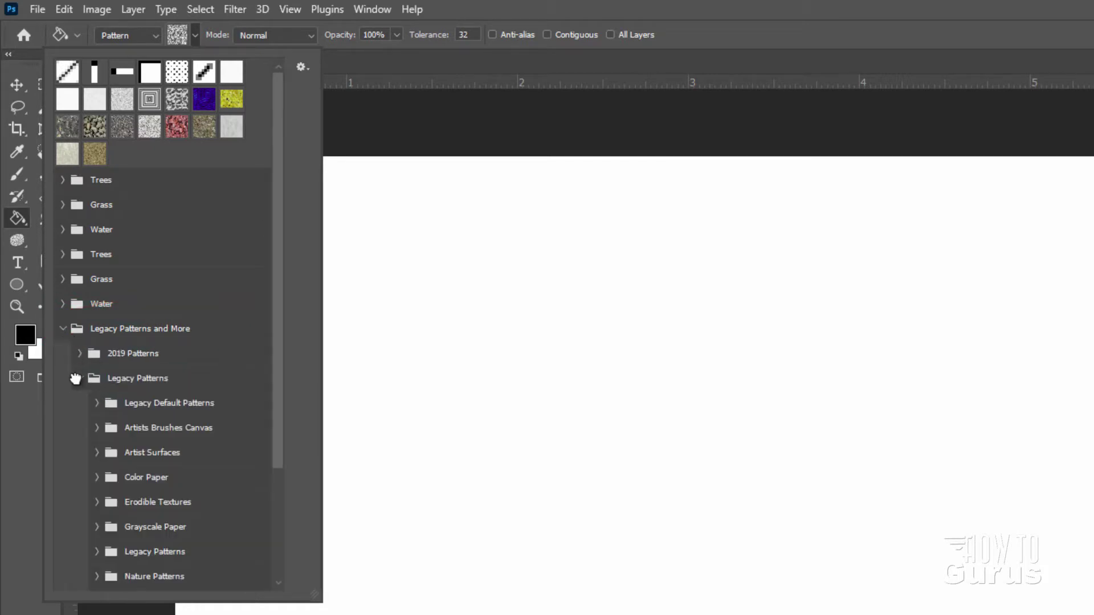
{"action": "scroll", "coordinate": [278, 388], "scroll_direction": "down", "scroll_amount": 5}
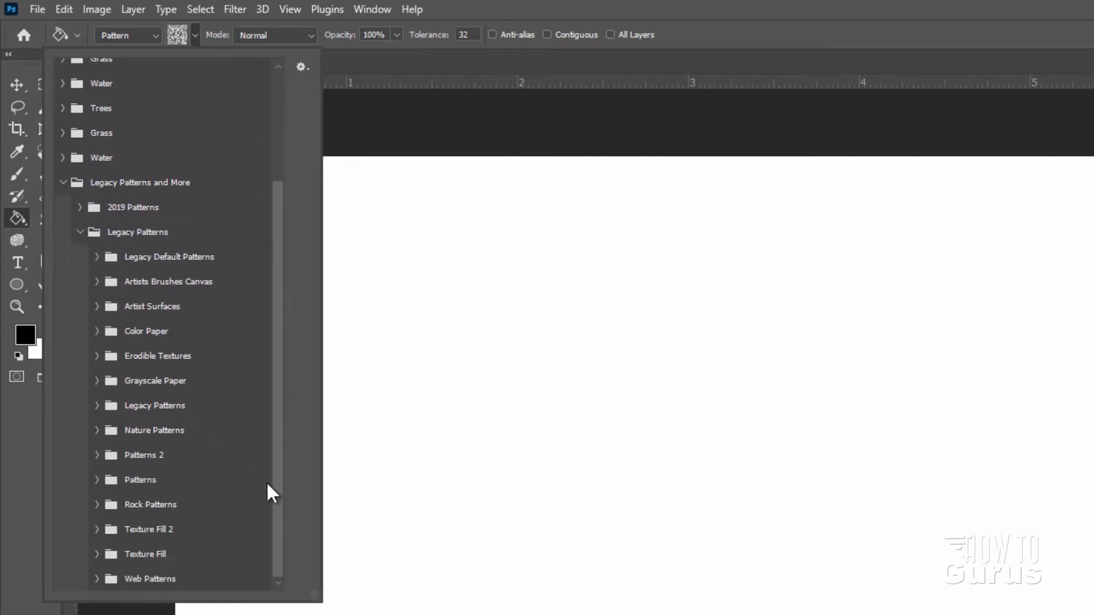
{"action": "left_click", "coordinate": [95, 482]}
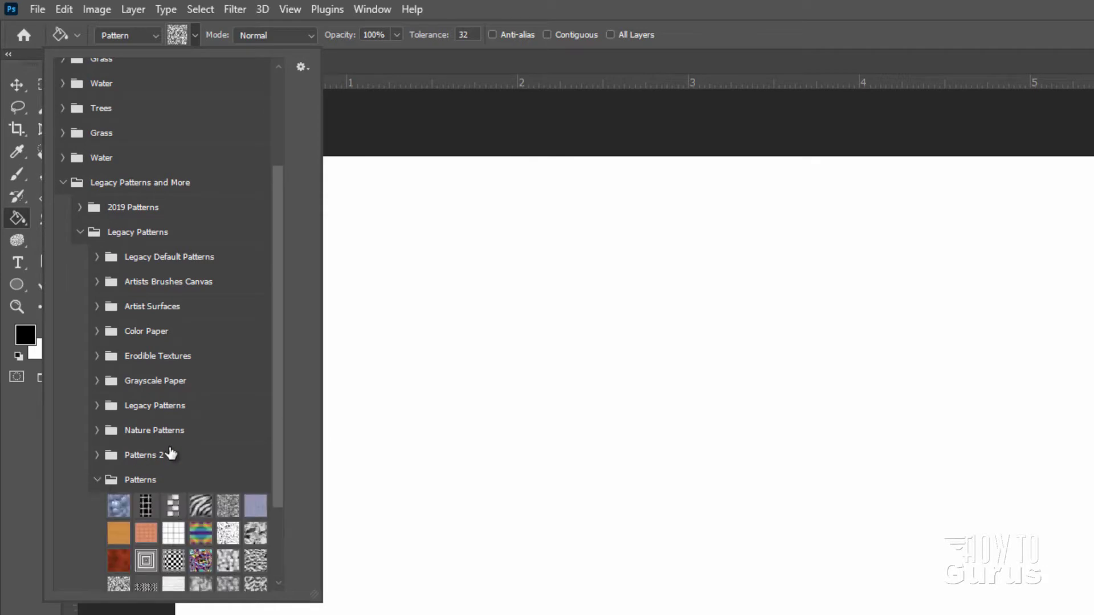
{"action": "scroll", "coordinate": [277, 410], "scroll_direction": "down", "scroll_amount": 4}
{"action": "left_click", "coordinate": [118, 479]}
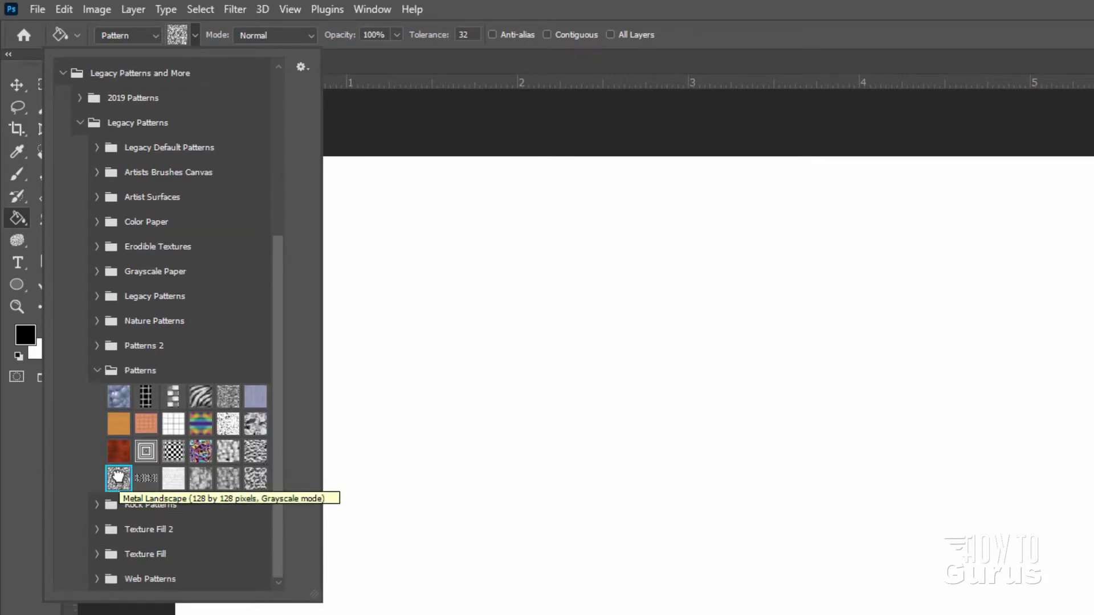
{"action": "left_click", "coordinate": [617, 456]}
{"action": "left_click", "coordinate": [614, 453]}
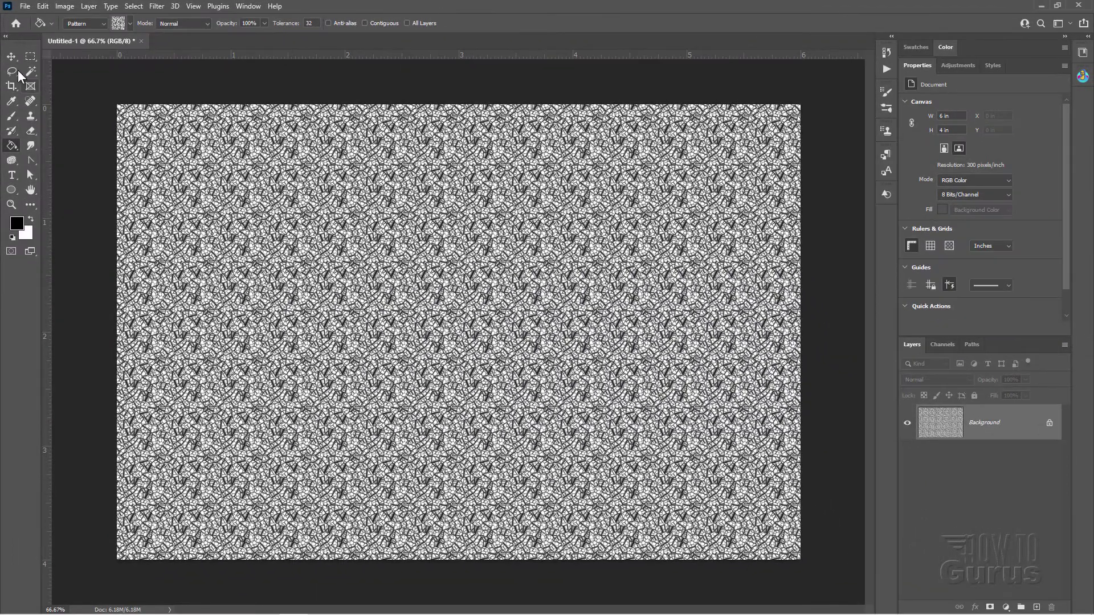
Duplicate the Background layer, keeping the name 'Background copy'.
{"action": "left_click", "coordinate": [12, 57]}
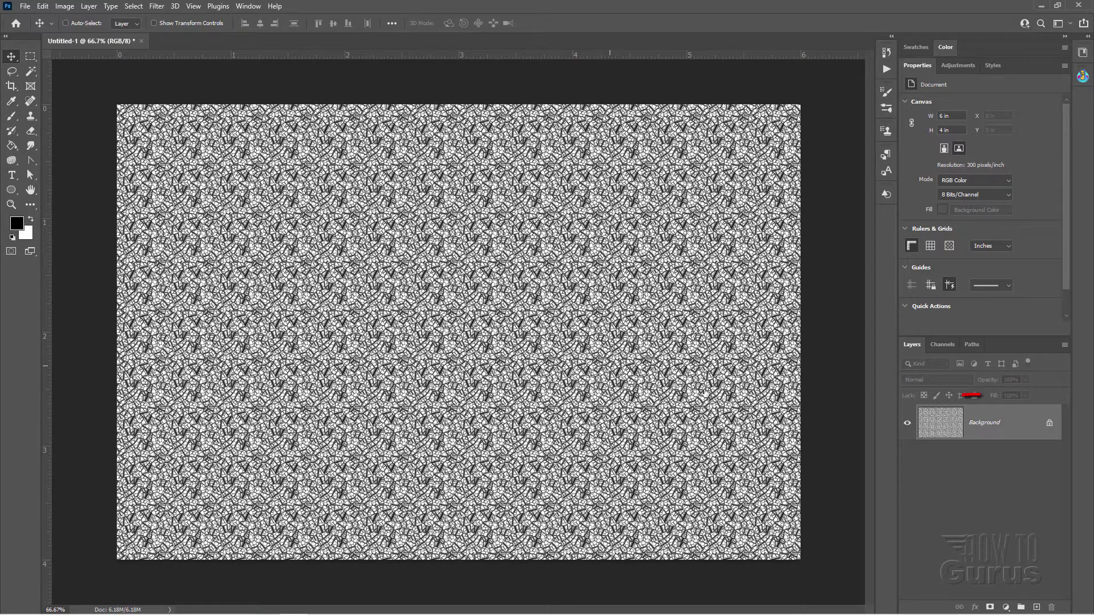
{"action": "right_click", "coordinate": [977, 427]}
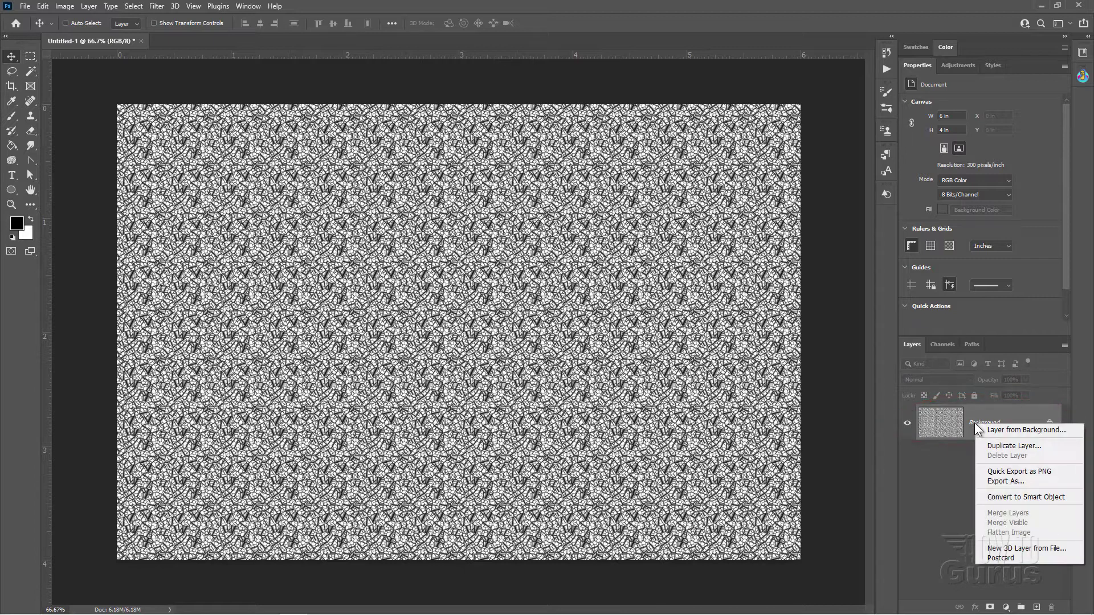
{"action": "left_click", "coordinate": [1003, 446]}
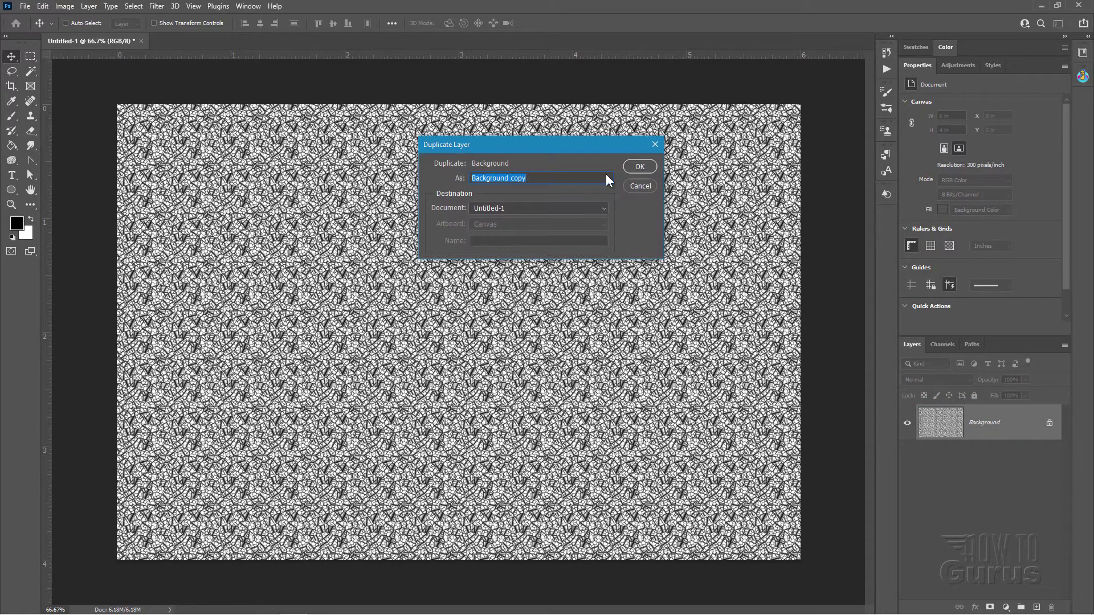
{"action": "left_click", "coordinate": [643, 166]}
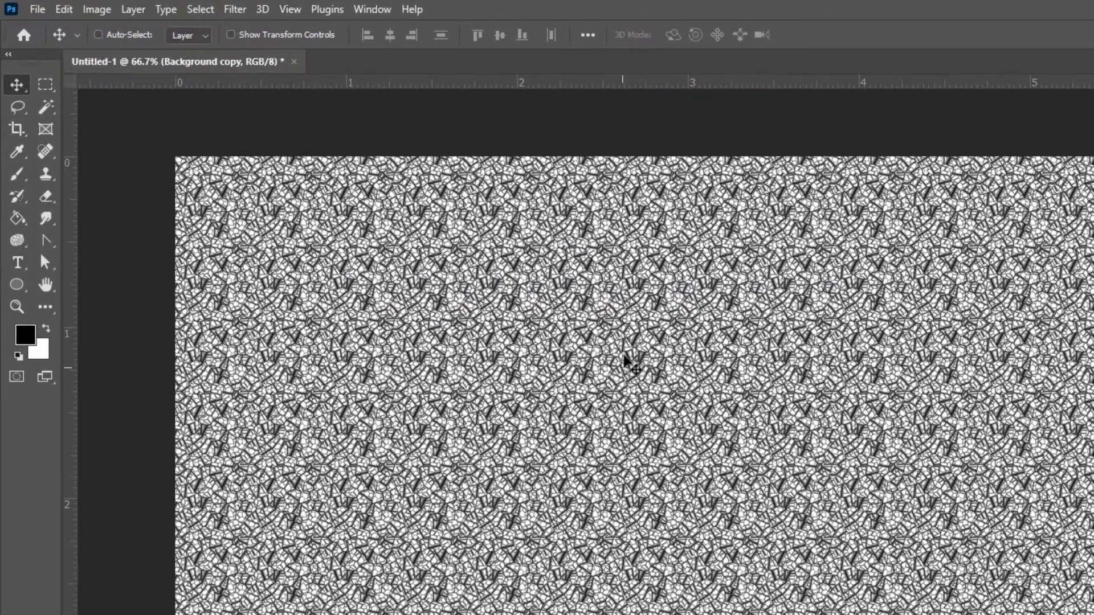
In Liquify, set brush size 500 and warp swirls across the centre, sides, top and bottom.
{"action": "left_click", "coordinate": [233, 9]}
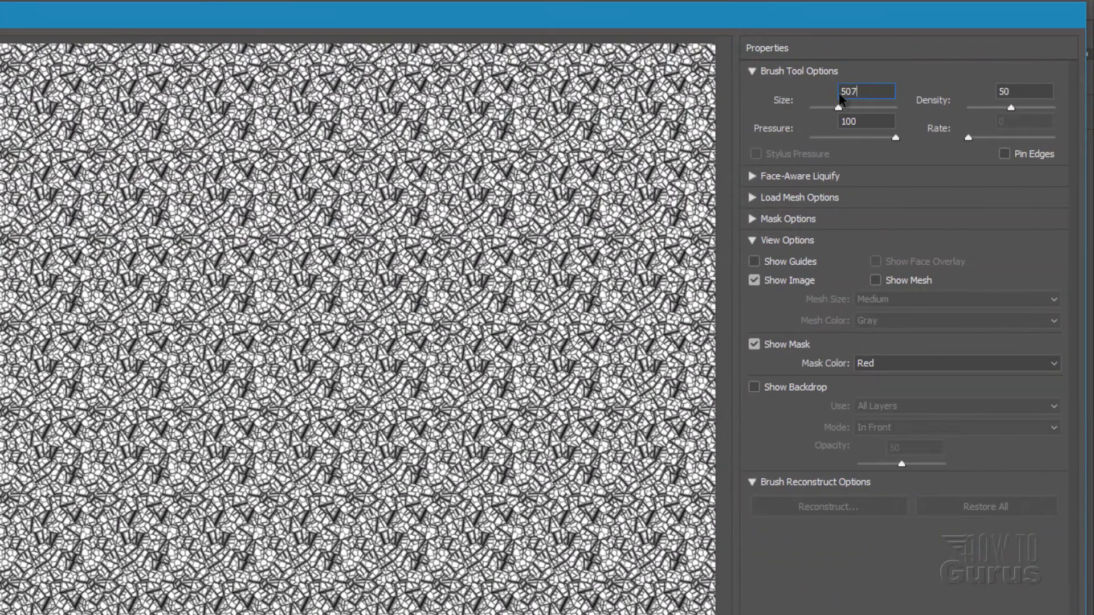
{"action": "left_click", "coordinate": [945, 105]}
{"action": "type", "text": "500"}
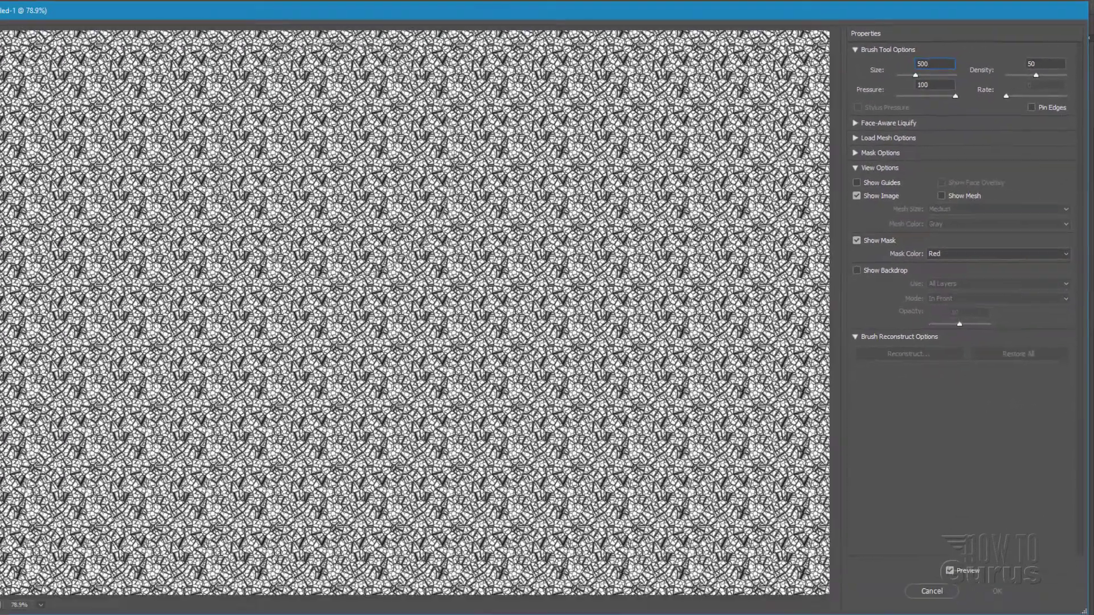
{"action": "mouse_move", "coordinate": [359, 137]}
{"action": "left_mouse_down"}
{"action": "mouse_move", "coordinate": [394, 274]}
{"action": "mouse_move", "coordinate": [508, 177]}
{"action": "mouse_move", "coordinate": [421, 240]}
{"action": "mouse_move", "coordinate": [462, 342]}
{"action": "mouse_move", "coordinate": [479, 320]}
{"action": "left_mouse_up"}
{"action": "mouse_move", "coordinate": [268, 171]}
{"action": "left_mouse_down"}
{"action": "mouse_move", "coordinate": [250, 182]}
{"action": "mouse_move", "coordinate": [217, 282]}
{"action": "mouse_move", "coordinate": [263, 339]}
{"action": "mouse_move", "coordinate": [291, 326]}
{"action": "mouse_move", "coordinate": [411, 399]}
{"action": "mouse_move", "coordinate": [507, 433]}
{"action": "mouse_move", "coordinate": [587, 273]}
{"action": "mouse_move", "coordinate": [513, 234]}
{"action": "mouse_move", "coordinate": [587, 131]}
{"action": "mouse_move", "coordinate": [673, 119]}
{"action": "mouse_move", "coordinate": [787, 125]}
{"action": "mouse_move", "coordinate": [712, 347]}
{"action": "mouse_move", "coordinate": [764, 353]}
{"action": "mouse_move", "coordinate": [810, 319]}
{"action": "mouse_move", "coordinate": [792, 354]}
{"action": "mouse_move", "coordinate": [780, 462]}
{"action": "mouse_move", "coordinate": [633, 465]}
{"action": "mouse_move", "coordinate": [615, 476]}
{"action": "left_mouse_up"}
{"action": "mouse_move", "coordinate": [746, 490]}
{"action": "left_mouse_down"}
{"action": "mouse_move", "coordinate": [713, 342]}
{"action": "mouse_move", "coordinate": [764, 97]}
{"action": "mouse_move", "coordinate": [644, 92]}
{"action": "left_mouse_up"}
{"action": "mouse_move", "coordinate": [564, 69]}
{"action": "left_mouse_down"}
{"action": "mouse_move", "coordinate": [478, 79]}
{"action": "mouse_move", "coordinate": [371, 63]}
{"action": "mouse_move", "coordinate": [362, 140]}
{"action": "mouse_move", "coordinate": [356, 108]}
{"action": "mouse_move", "coordinate": [342, 112]}
{"action": "mouse_move", "coordinate": [456, 99]}
{"action": "mouse_move", "coordinate": [533, 109]}
{"action": "left_mouse_up"}
{"action": "mouse_move", "coordinate": [256, 131]}
{"action": "left_mouse_down"}
{"action": "mouse_move", "coordinate": [114, 114]}
{"action": "mouse_move", "coordinate": [97, 239]}
{"action": "mouse_move", "coordinate": [142, 291]}
{"action": "mouse_move", "coordinate": [239, 336]}
{"action": "mouse_move", "coordinate": [148, 433]}
{"action": "left_mouse_up"}
{"action": "mouse_move", "coordinate": [213, 569]}
{"action": "left_mouse_down"}
{"action": "mouse_move", "coordinate": [194, 556]}
{"action": "mouse_move", "coordinate": [308, 550]}
{"action": "mouse_move", "coordinate": [228, 547]}
{"action": "mouse_move", "coordinate": [164, 568]}
{"action": "mouse_move", "coordinate": [325, 524]}
{"action": "mouse_move", "coordinate": [342, 535]}
{"action": "mouse_move", "coordinate": [491, 541]}
{"action": "mouse_move", "coordinate": [424, 417]}
{"action": "mouse_move", "coordinate": [530, 359]}
{"action": "mouse_move", "coordinate": [581, 513]}
{"action": "mouse_move", "coordinate": [595, 519]}
{"action": "mouse_move", "coordinate": [610, 479]}
{"action": "mouse_move", "coordinate": [741, 354]}
{"action": "left_mouse_up"}
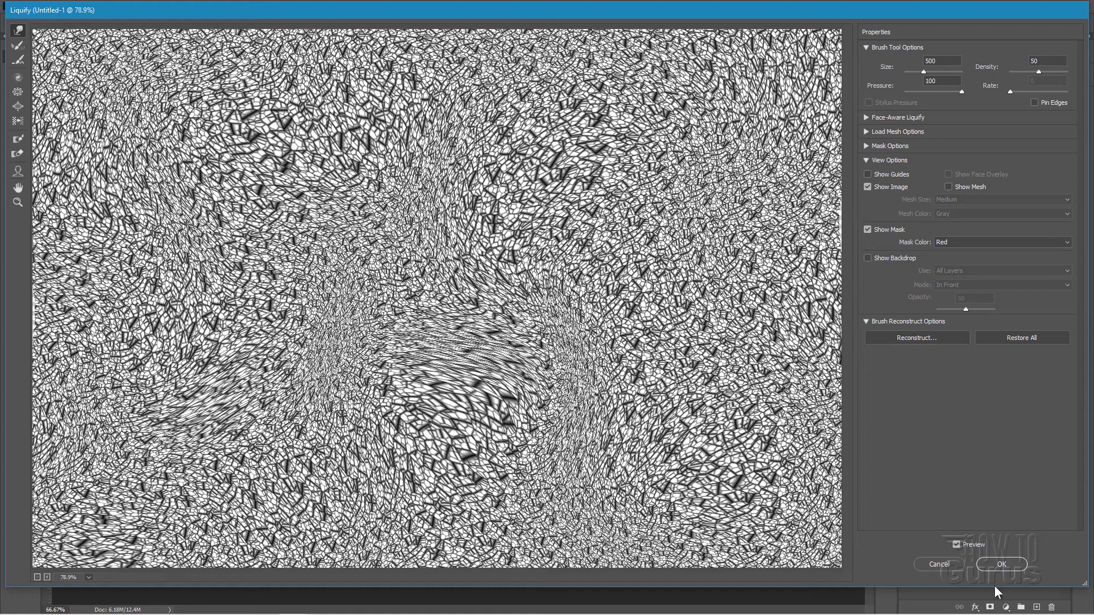
Apply the Liquify warp, set Background copy to Darken, and merge both layers into Layer 0.
{"action": "left_click", "coordinate": [1002, 564]}
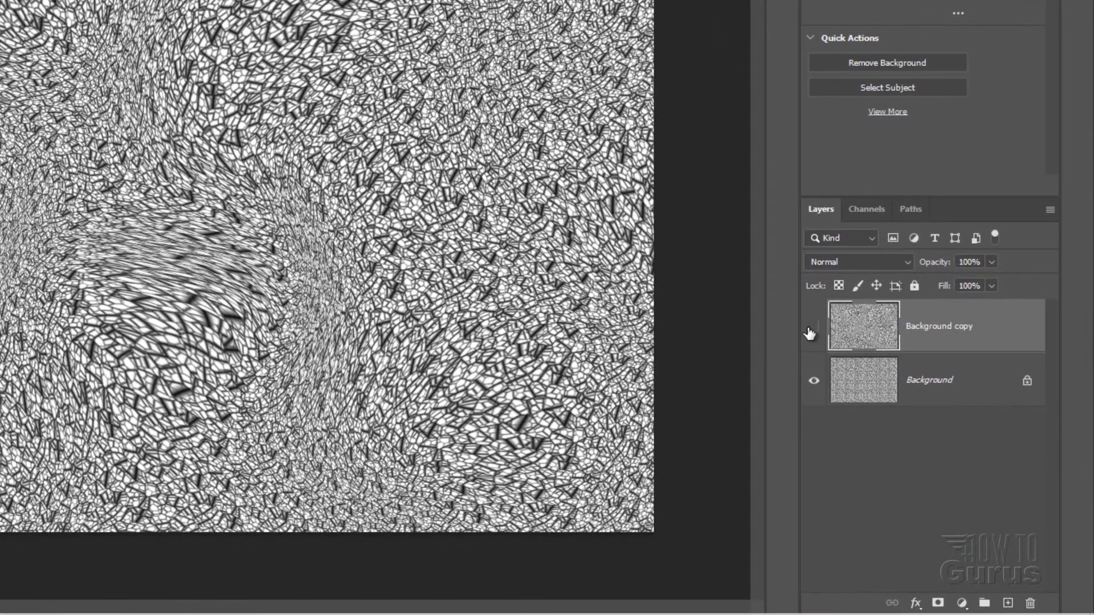
{"action": "left_click", "coordinate": [907, 423]}
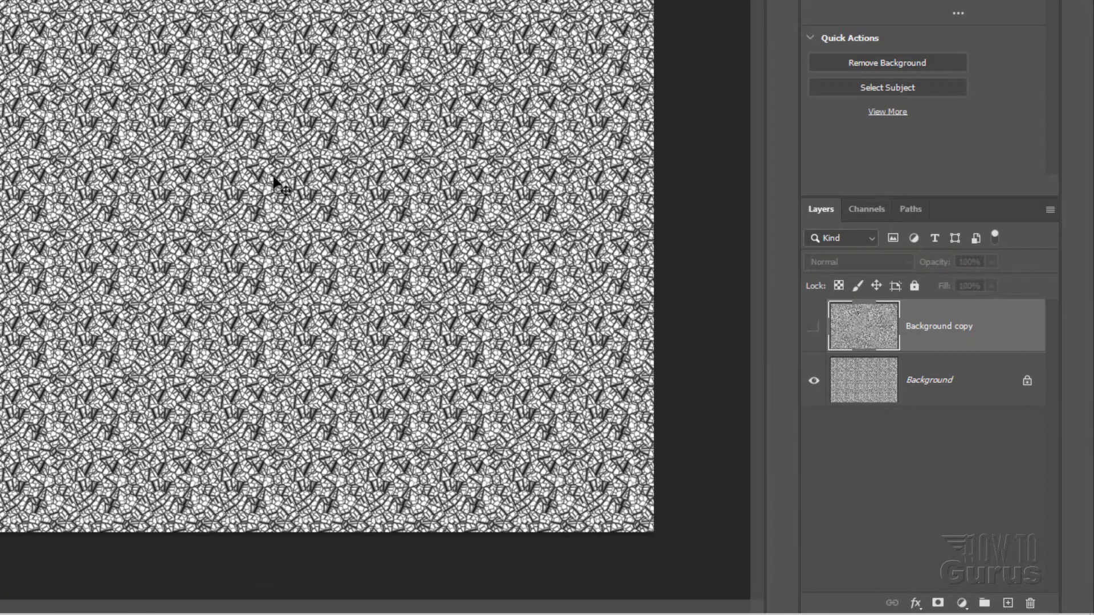
{"action": "left_click", "coordinate": [814, 327]}
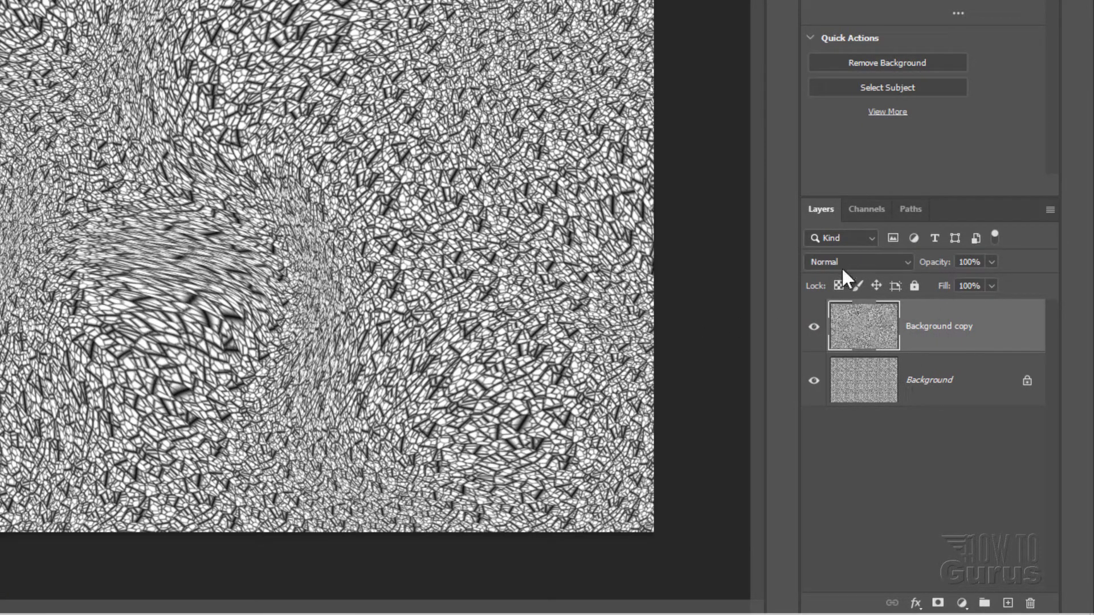
{"action": "left_click", "coordinate": [859, 261]}
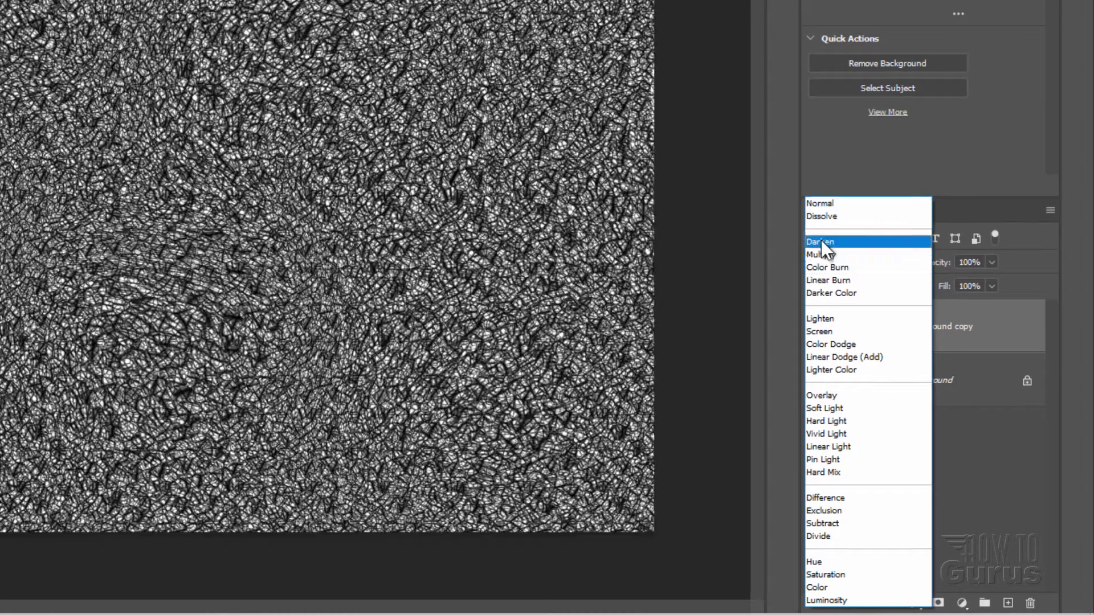
{"action": "left_click", "coordinate": [821, 241]}
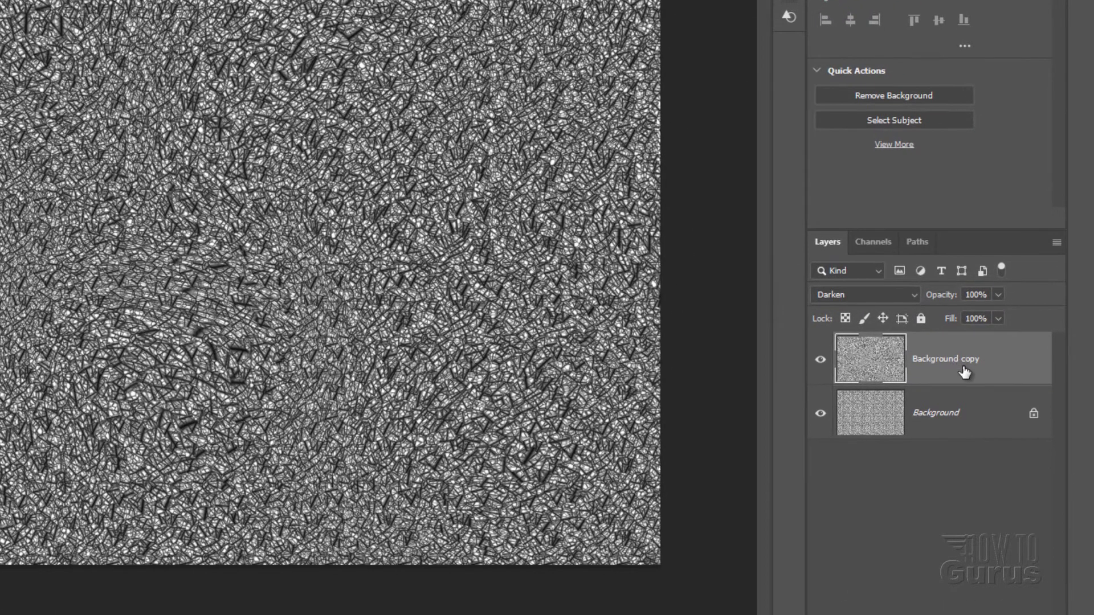
{"action": "left_click", "coordinate": [972, 416], "text": "shift"}
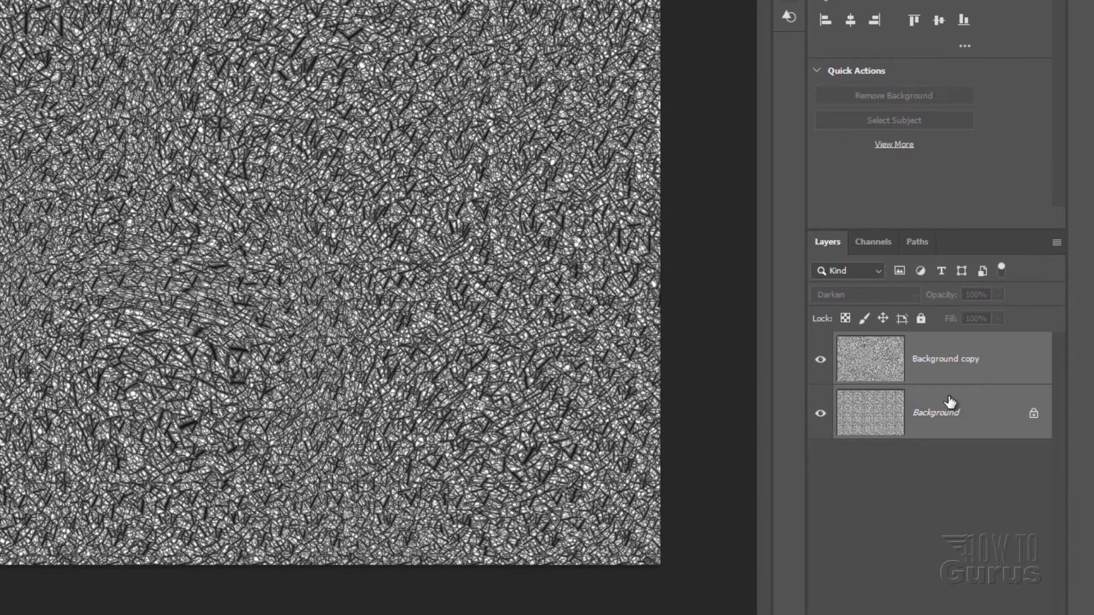
{"action": "right_click", "coordinate": [925, 373]}
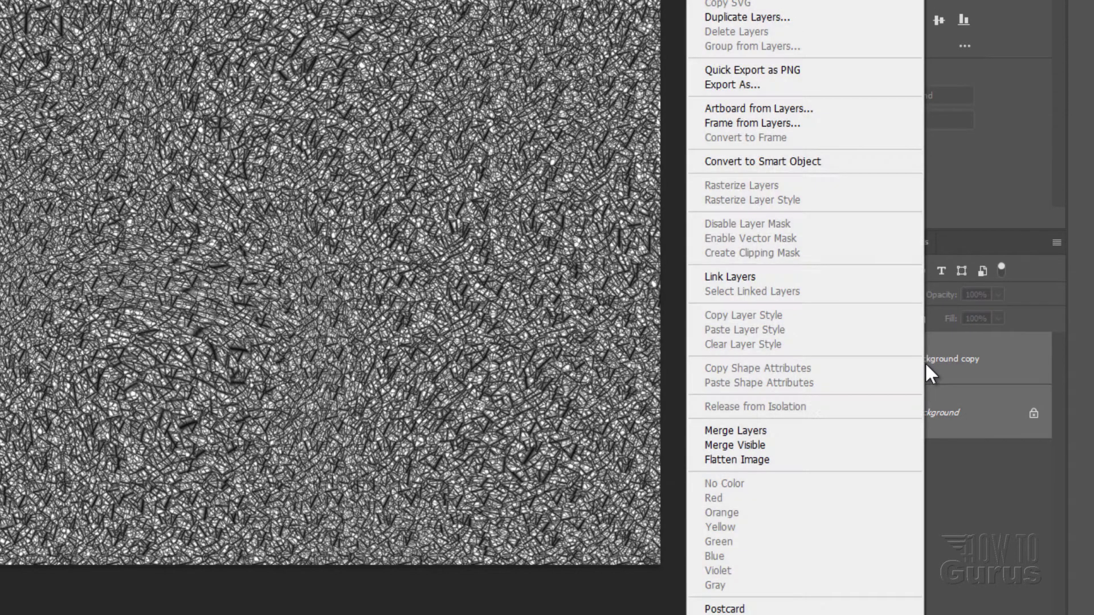
{"action": "left_click", "coordinate": [754, 432]}
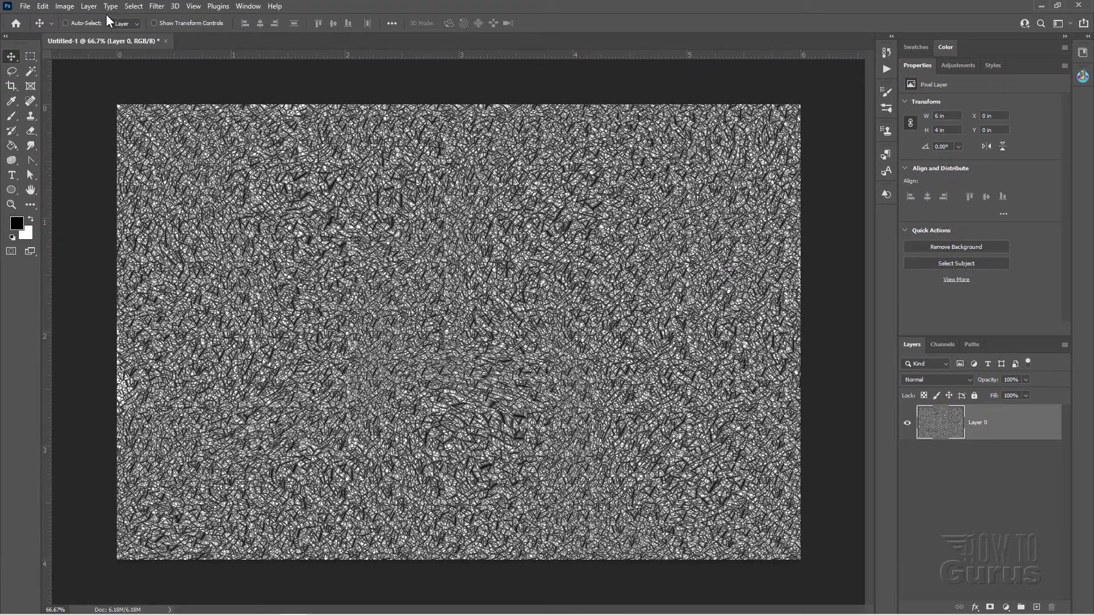
Add a black Solid Color fill layer and move it below Layer 0.
{"action": "left_click", "coordinate": [89, 7]}
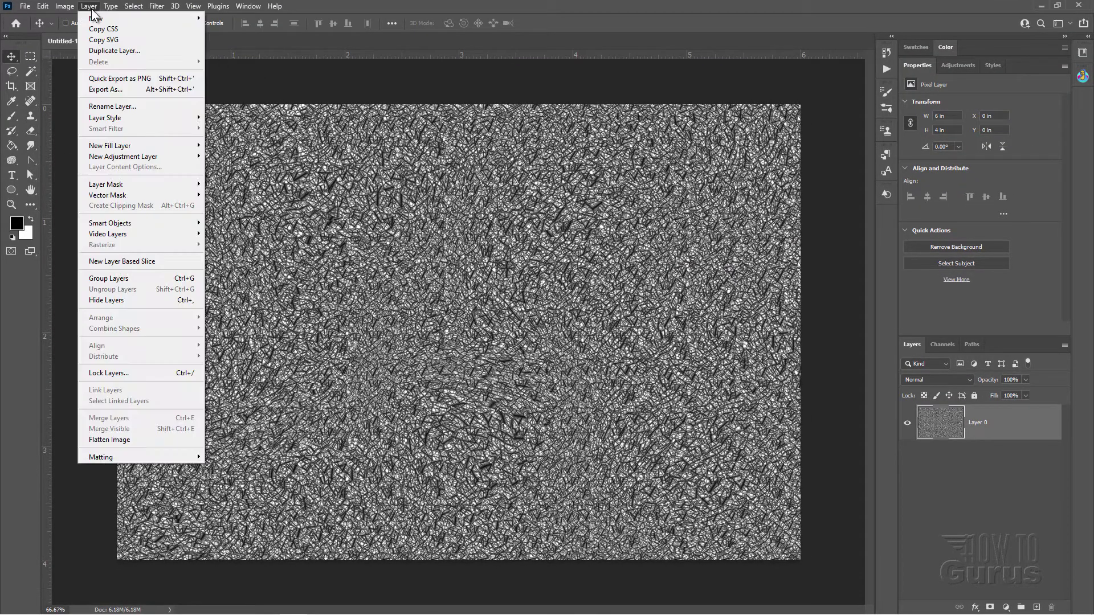
{"action": "mouse_move", "coordinate": [135, 147]}
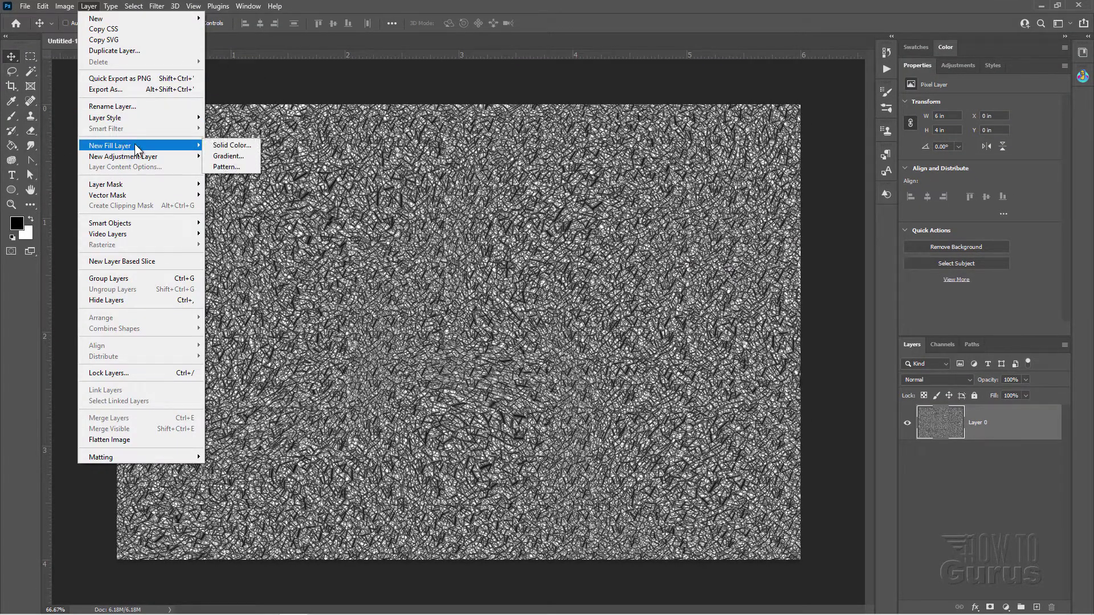
{"action": "left_click", "coordinate": [234, 146]}
{"action": "left_click", "coordinate": [881, 223]}
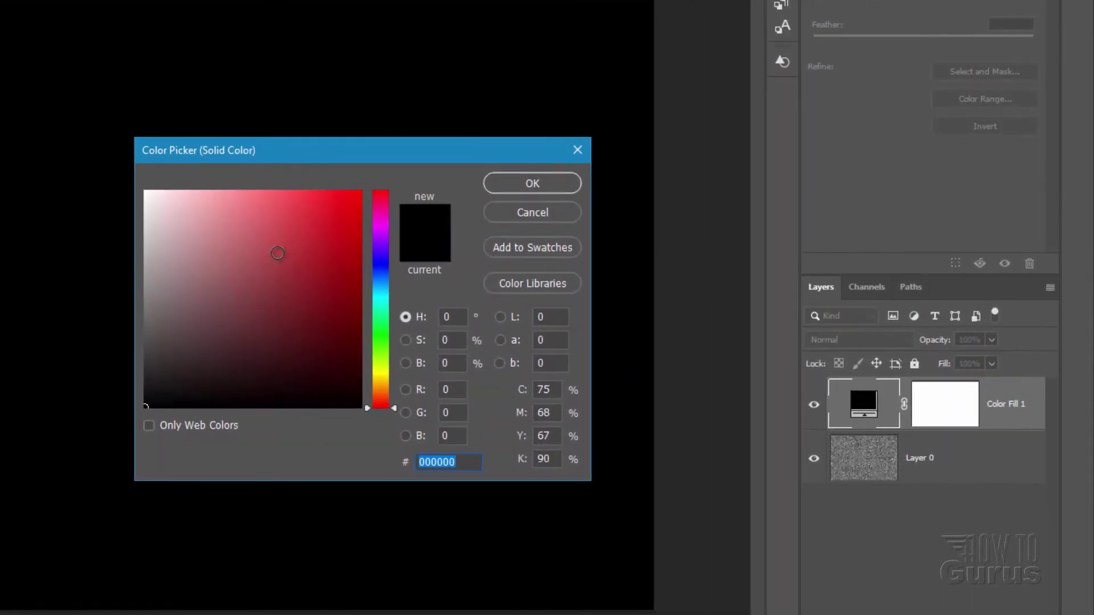
{"action": "type", "text": "ffffff"}
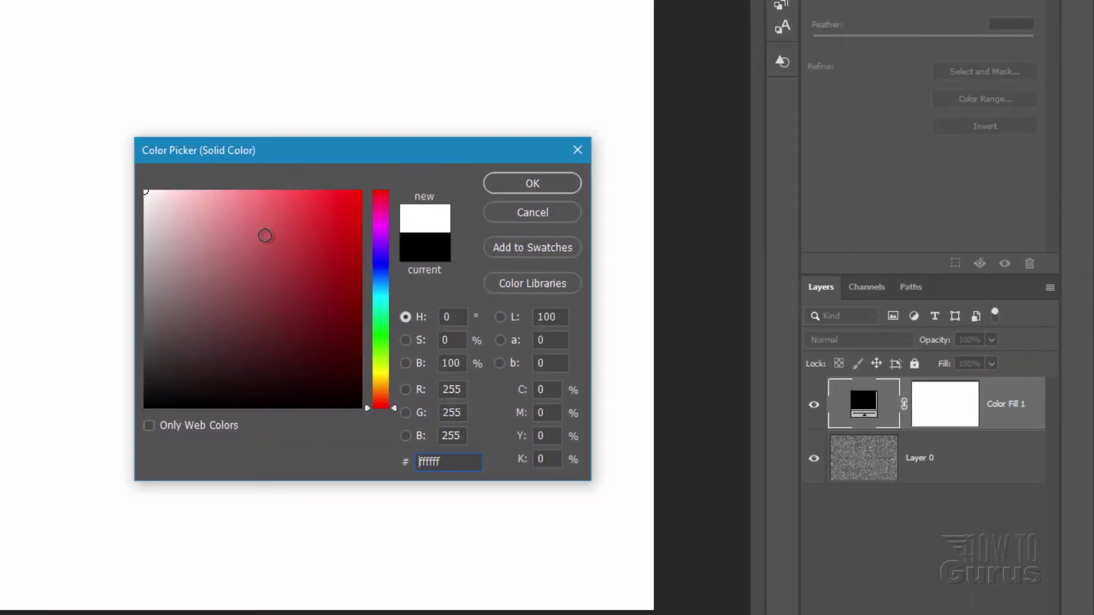
{"action": "mouse_move", "coordinate": [267, 234]}
{"action": "left_mouse_down"}
{"action": "mouse_move", "coordinate": [220, 325]}
{"action": "mouse_move", "coordinate": [134, 420]}
{"action": "left_mouse_up"}
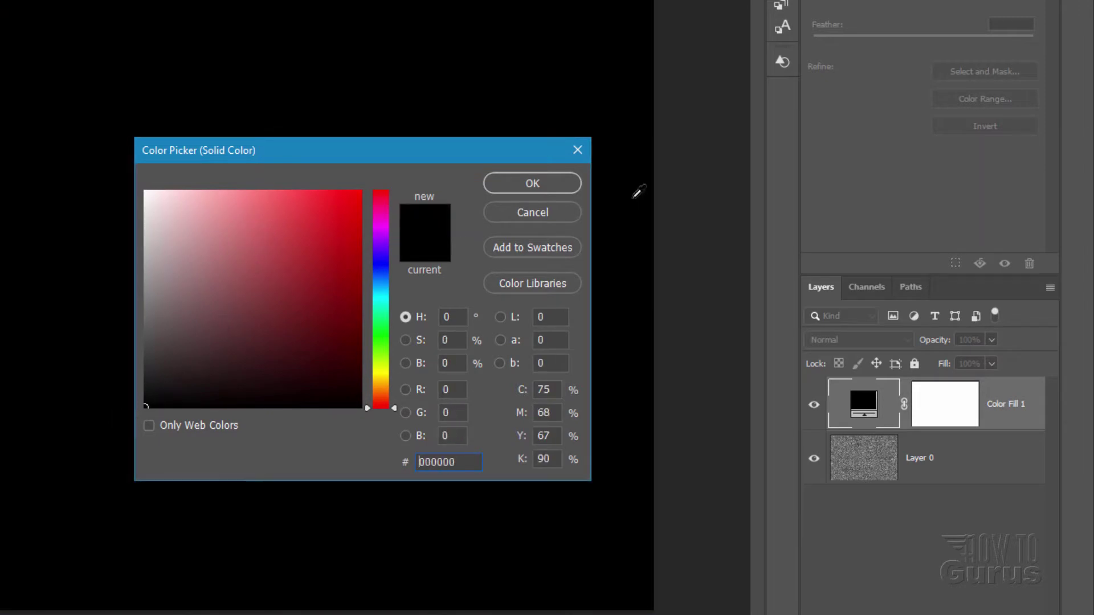
{"action": "left_click", "coordinate": [550, 193]}
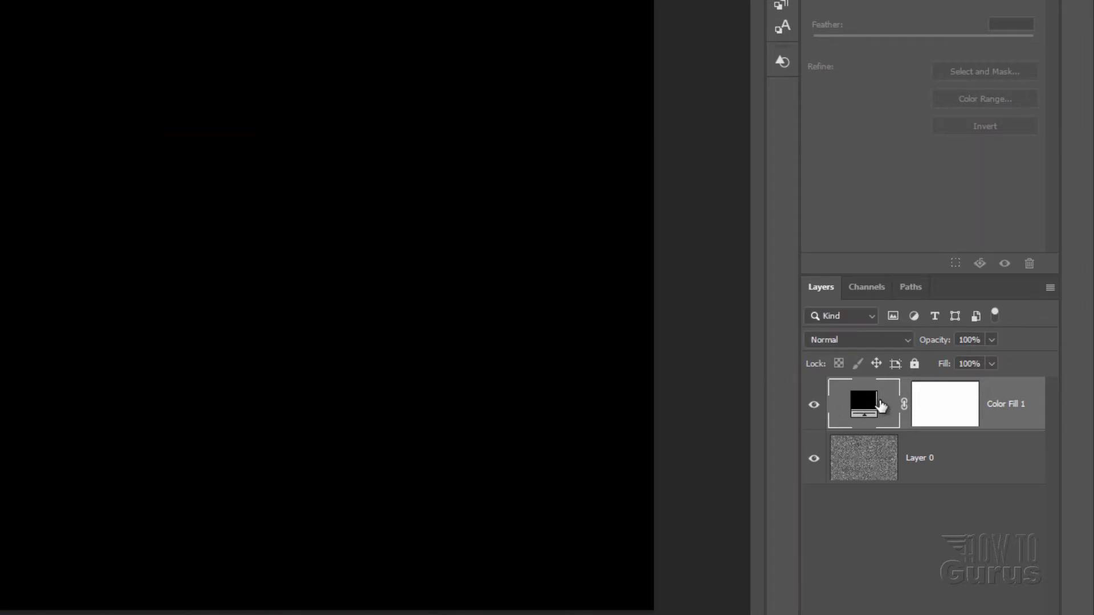
{"action": "left_click_drag", "start_coordinate": [1003, 403], "coordinate": [992, 481]}
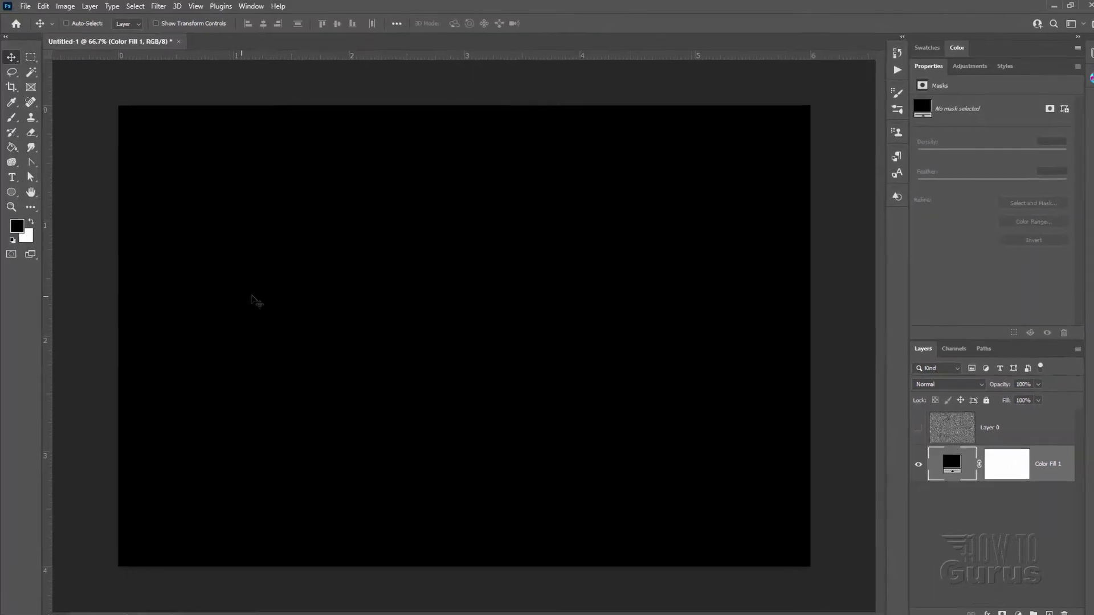
Set the Type tool to white, 96 pt Cooper Black.
{"action": "left_click", "coordinate": [11, 175]}
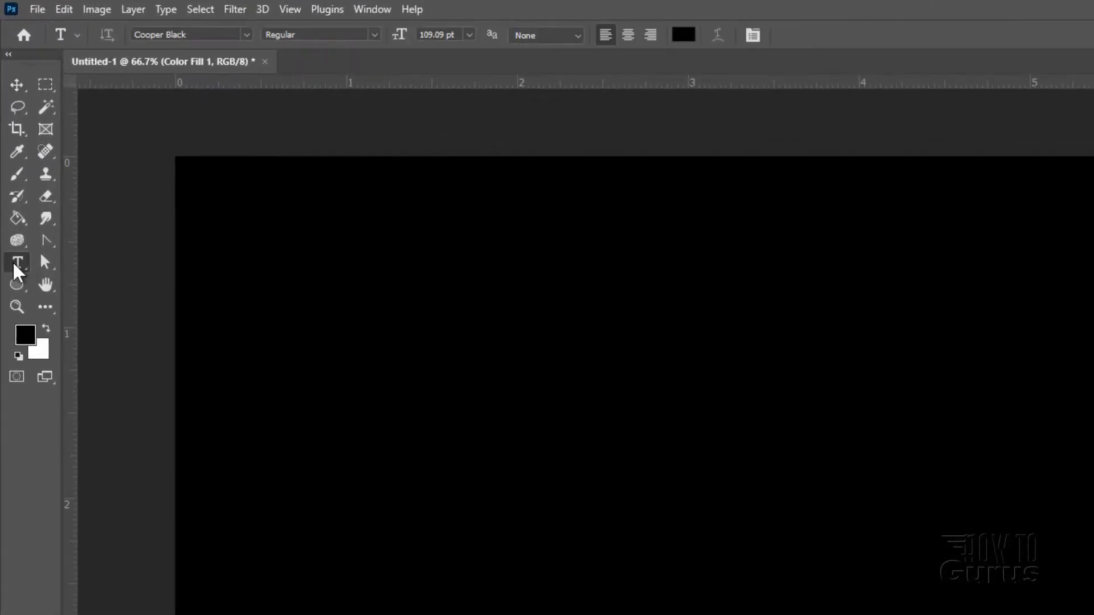
{"action": "left_click", "coordinate": [684, 37]}
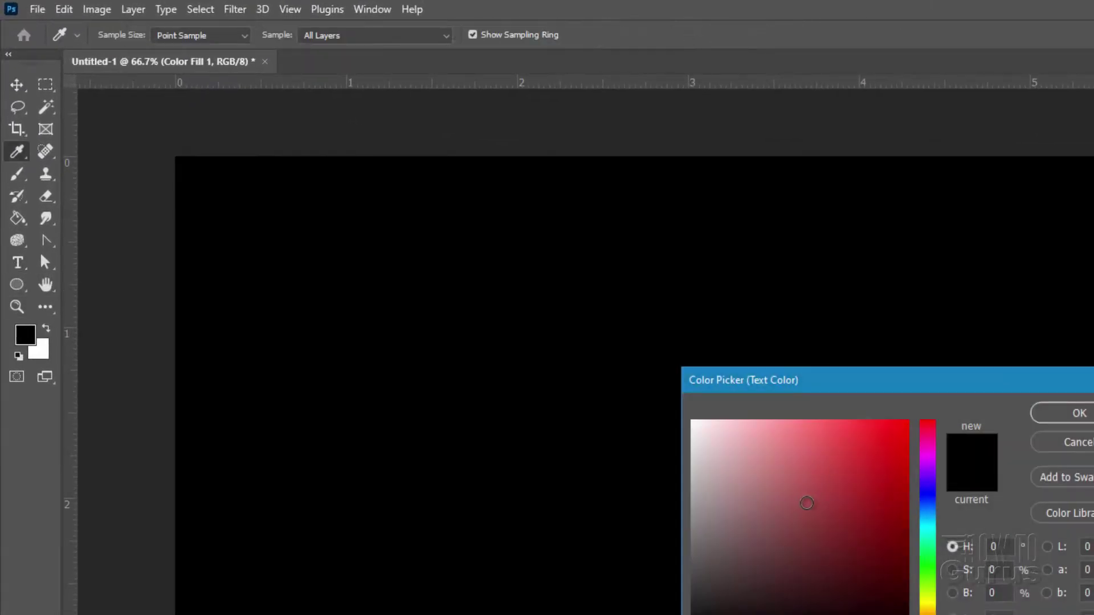
{"action": "left_click", "coordinate": [708, 433]}
{"action": "left_click_drag", "start_coordinate": [708, 433], "coordinate": [676, 410]}
{"action": "left_click", "coordinate": [1070, 415]}
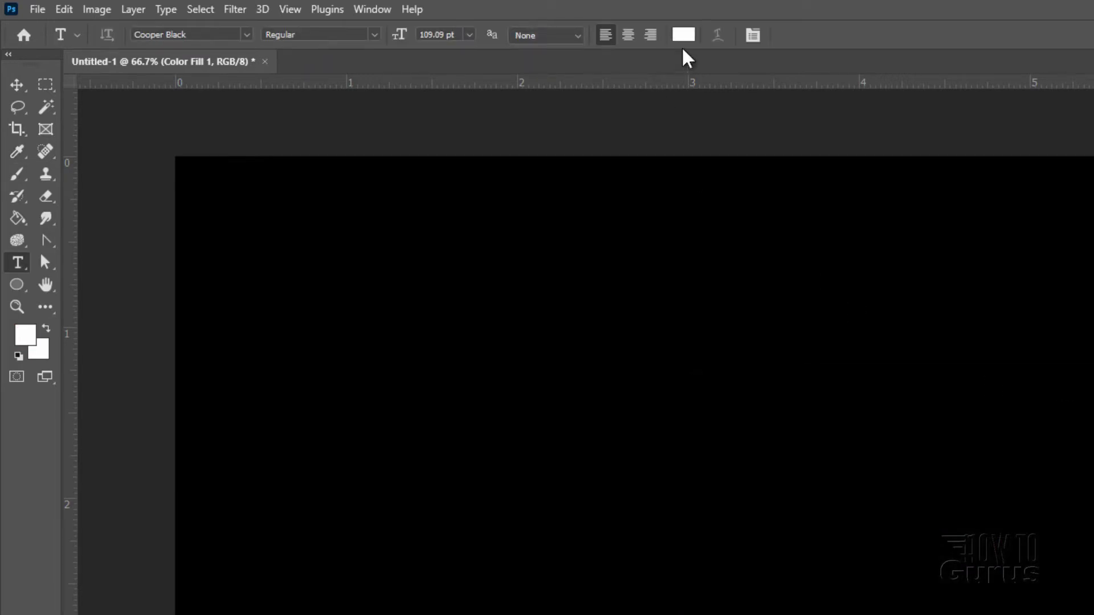
{"action": "left_click", "coordinate": [450, 36]}
{"action": "left_click_drag", "start_coordinate": [449, 38], "coordinate": [412, 44]}
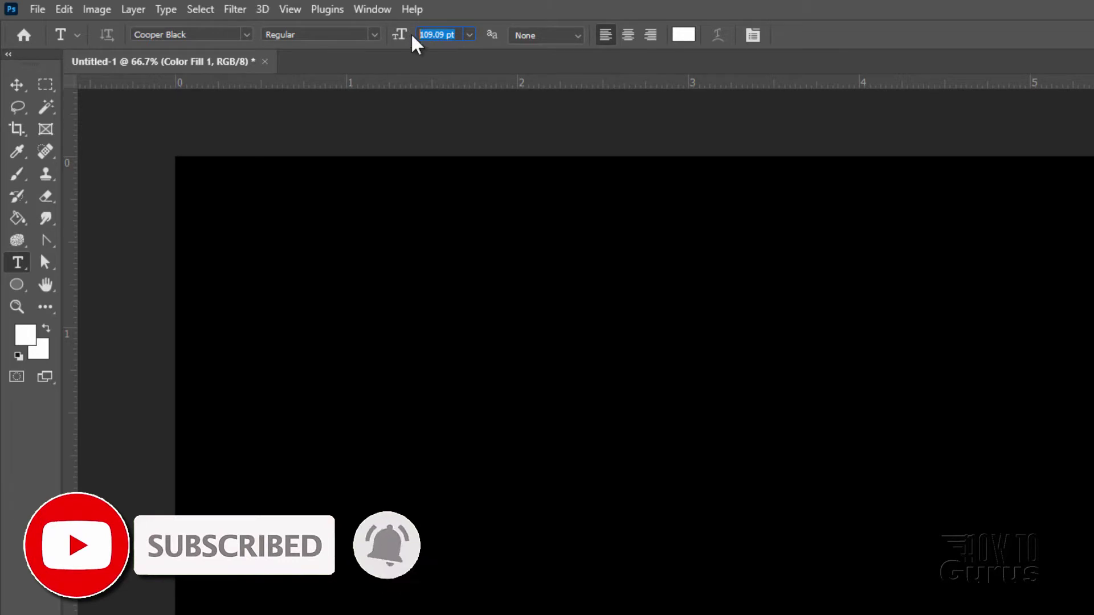
{"action": "type", "text": "96"}
{"action": "key", "text": "Return"}
{"action": "left_click", "coordinate": [247, 35]}
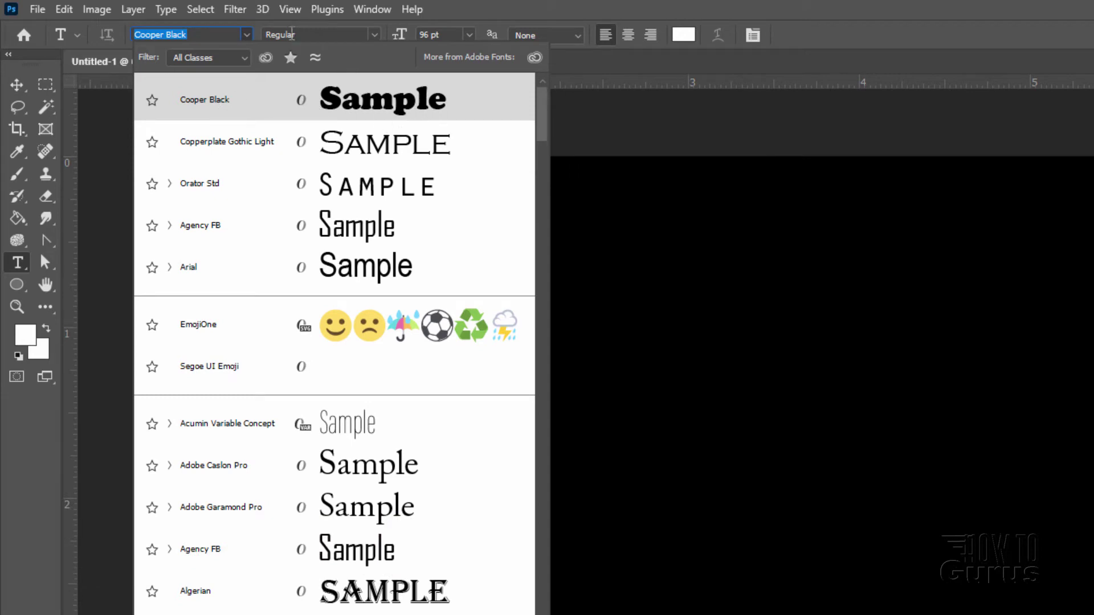
{"action": "key", "text": "Return"}
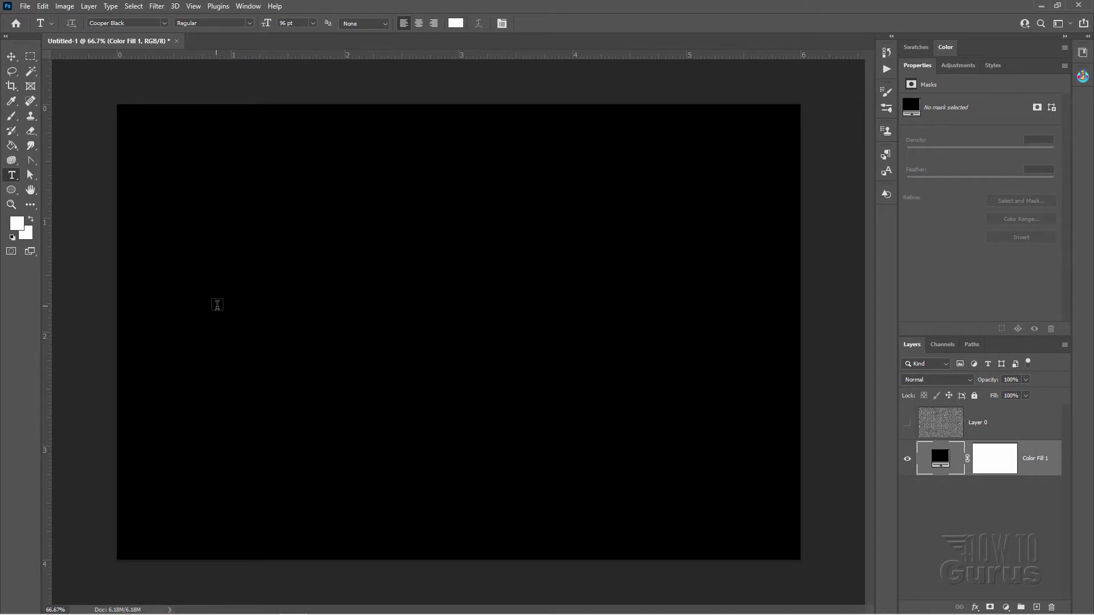
Type 'Sparkle' on the canvas and move it to the centre.
{"action": "left_click", "coordinate": [215, 302]}
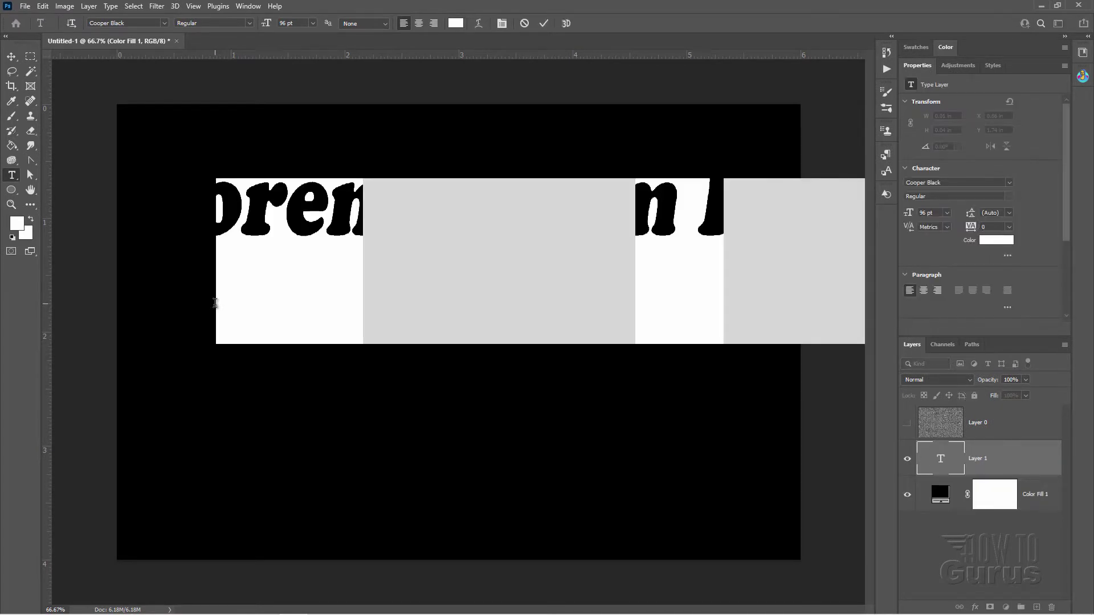
{"action": "type", "text": "Sparkle"}
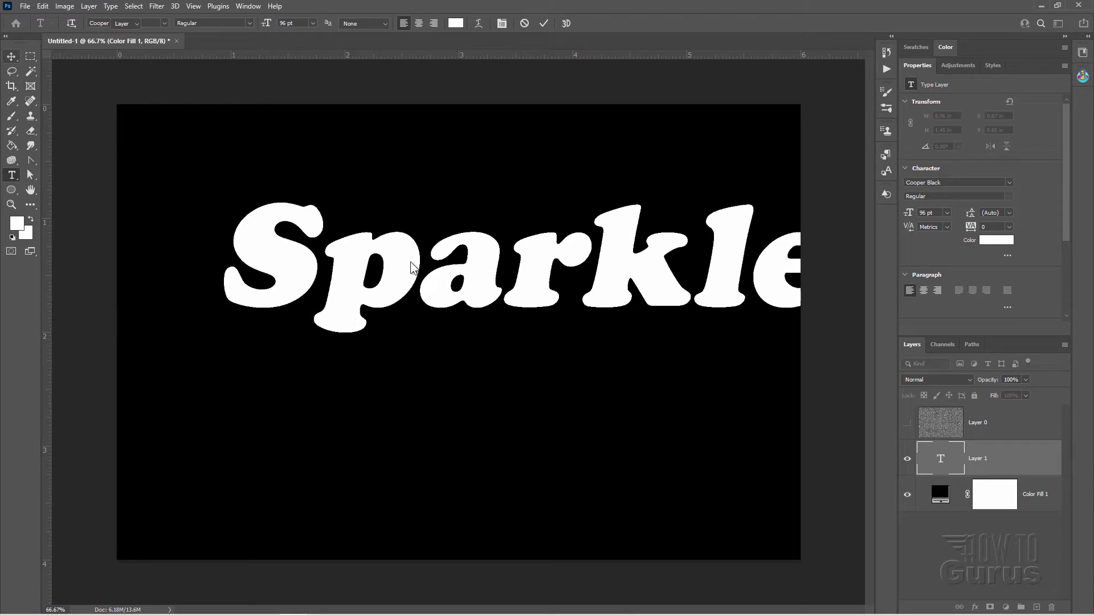
{"action": "key", "text": "ctrl+Return"}
{"action": "key", "text": "v"}
{"action": "left_click_drag", "start_coordinate": [390, 279], "coordinate": [314, 341]}
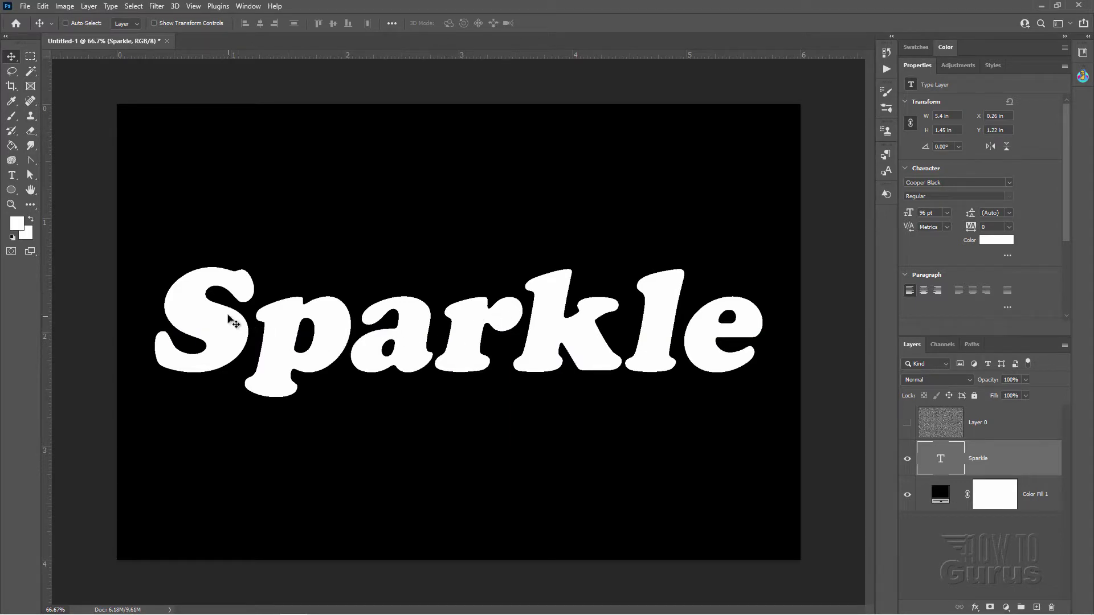
Select the Sparkle text and create Character Style 1 with Faux Italic.
{"action": "left_click", "coordinate": [12, 175]}
{"action": "left_click", "coordinate": [419, 326]}
{"action": "key", "text": "ctrl+a"}
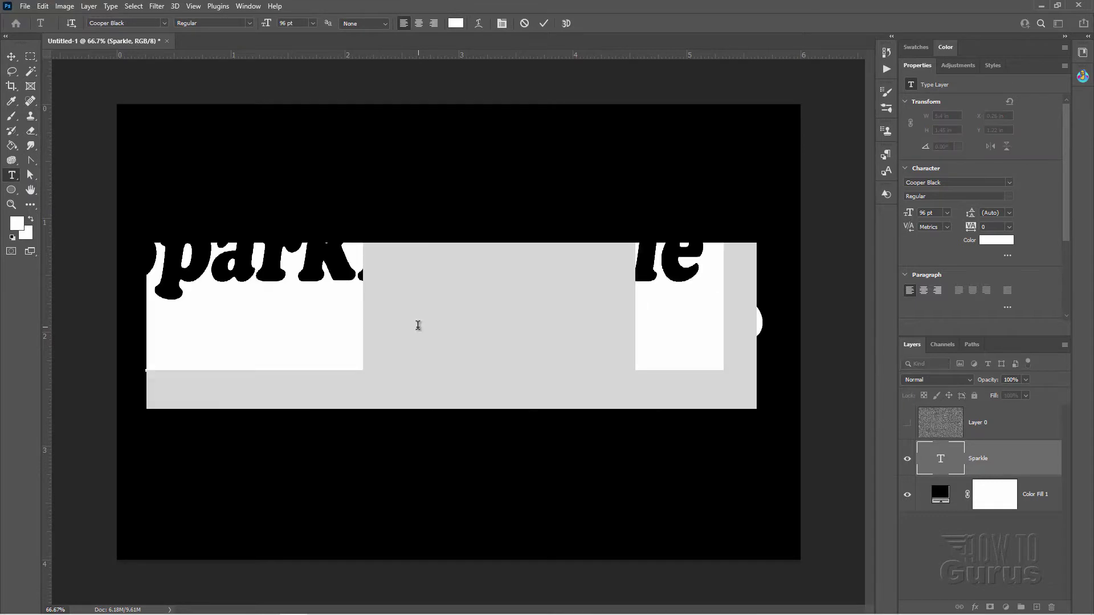
{"action": "left_click", "coordinate": [250, 6]}
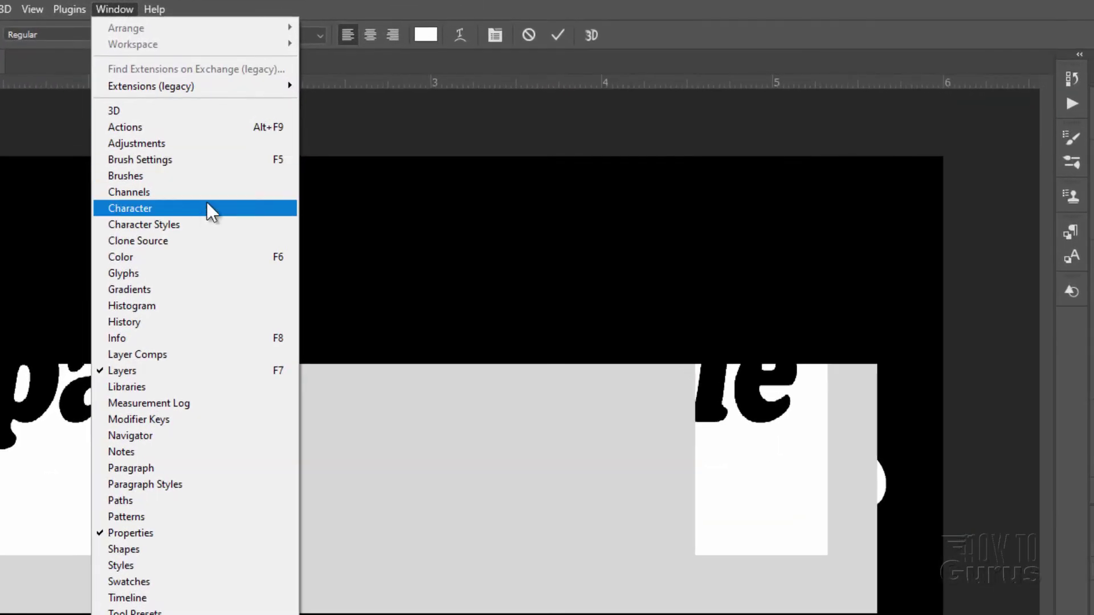
{"action": "left_click", "coordinate": [257, 175]}
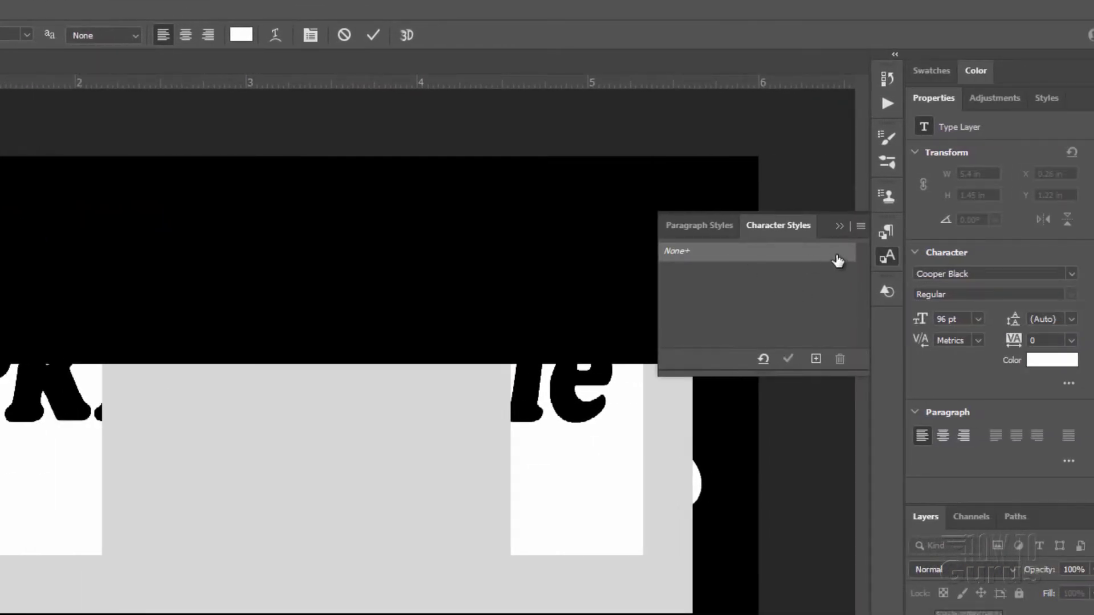
{"action": "left_click", "coordinate": [860, 226]}
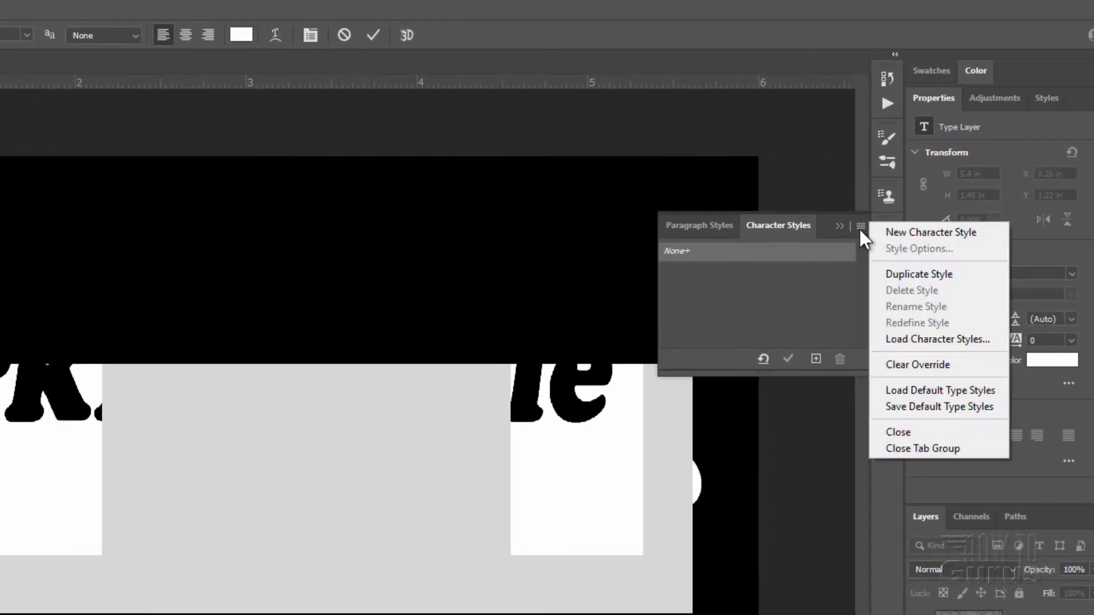
{"action": "left_click", "coordinate": [923, 231]}
{"action": "left_click", "coordinate": [707, 274]}
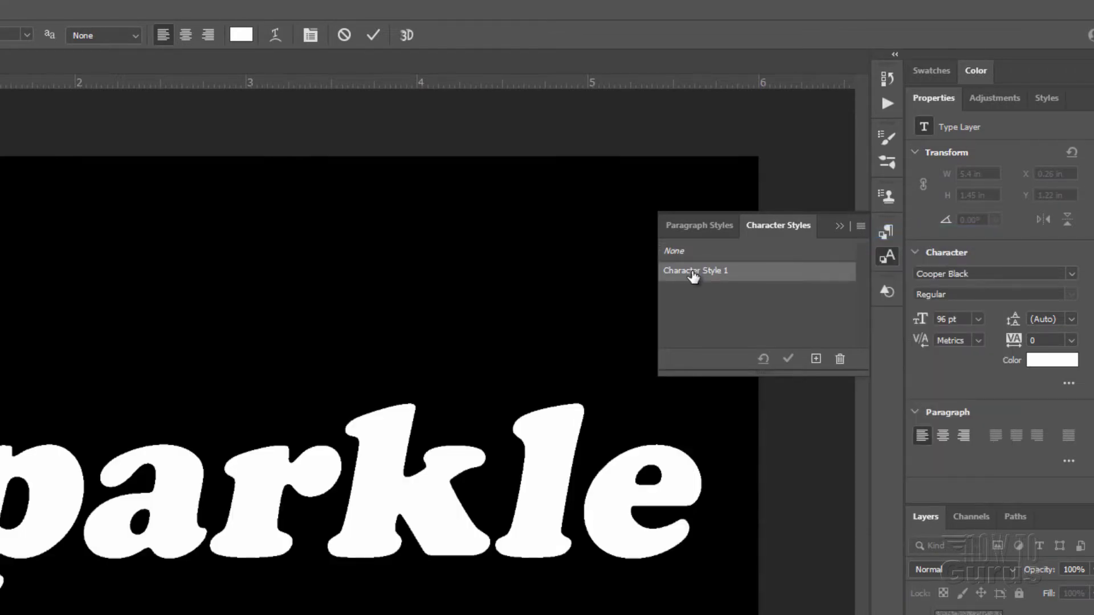
{"action": "double_click", "coordinate": [693, 273]}
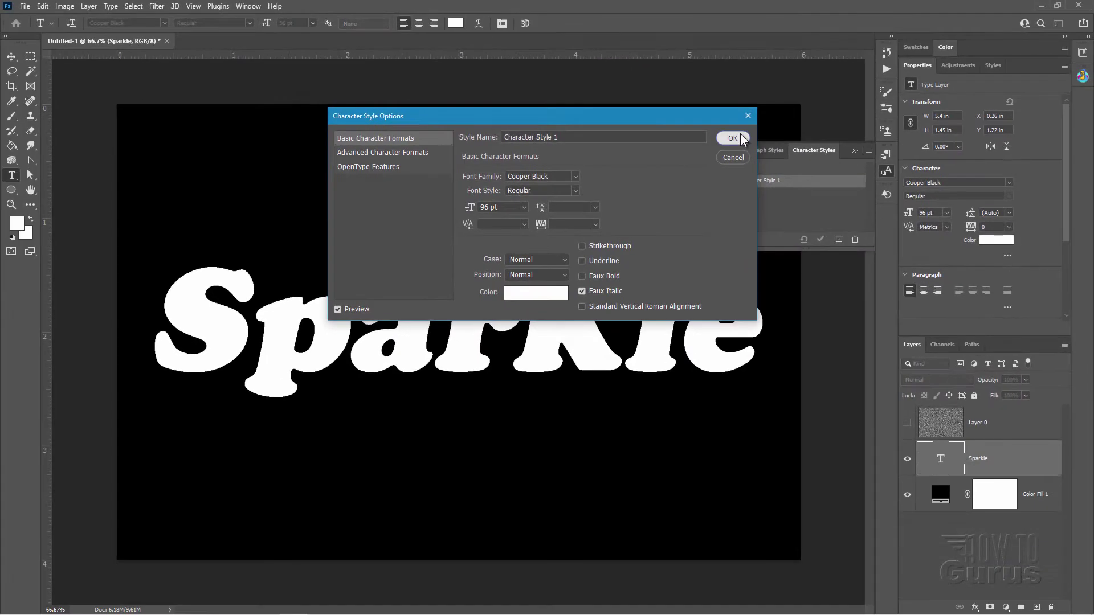
{"action": "left_click", "coordinate": [657, 206]}
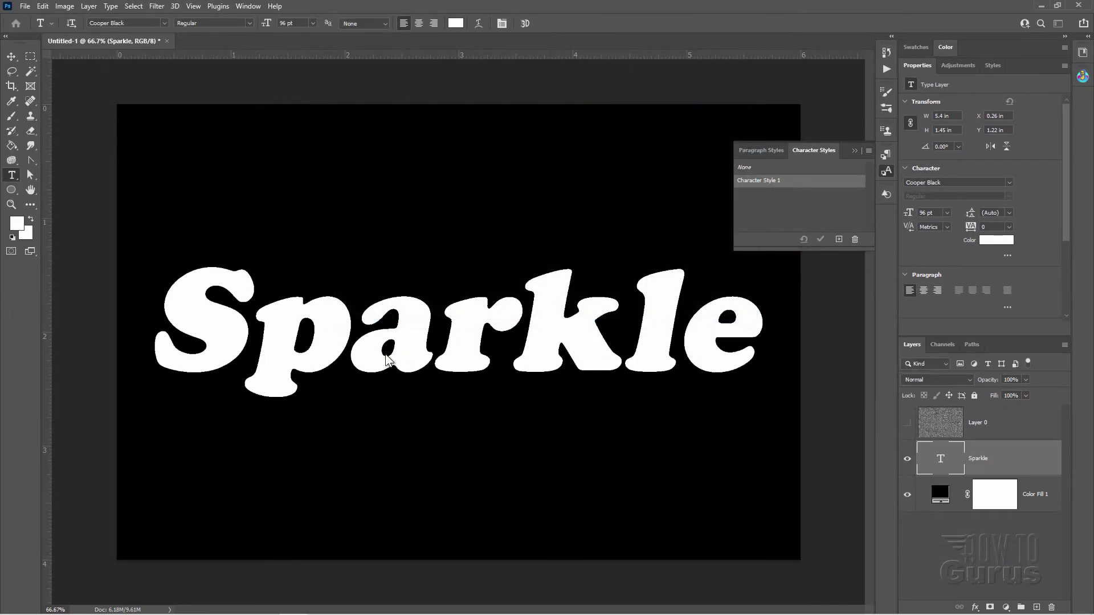
{"action": "left_click", "coordinate": [855, 151]}
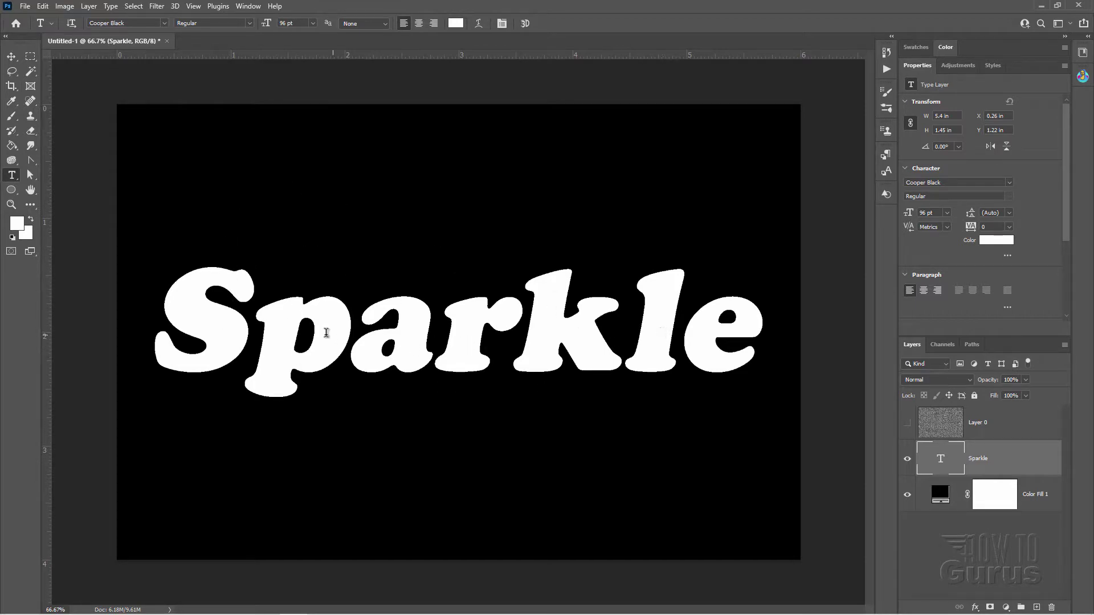
Duplicate the Sparkle layer, move the copy to the top and hide it.
{"action": "left_click", "coordinate": [12, 57]}
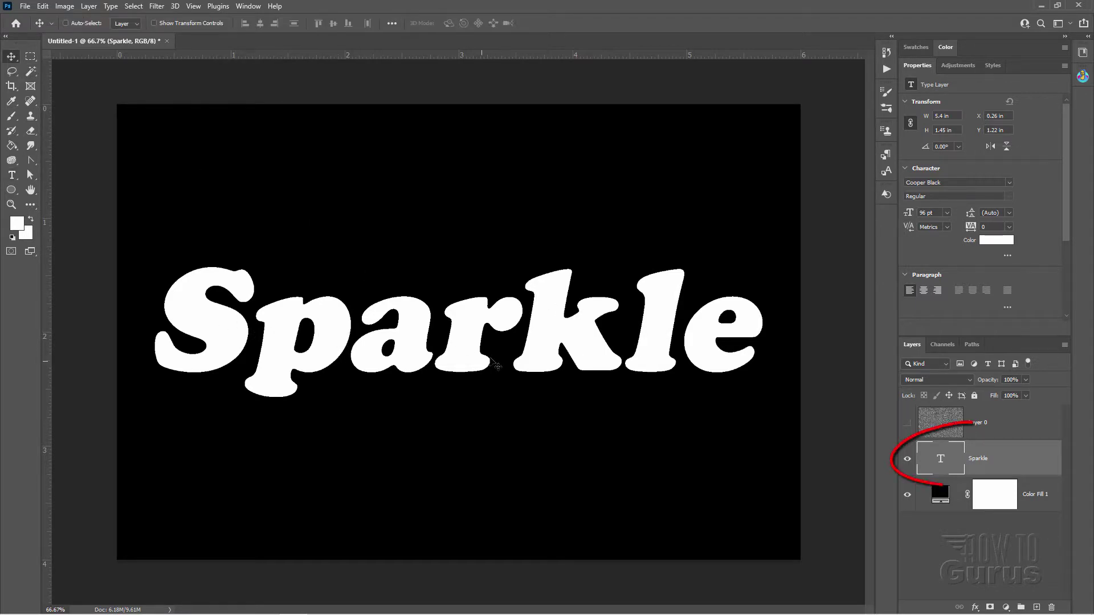
{"action": "right_click", "coordinate": [979, 460]}
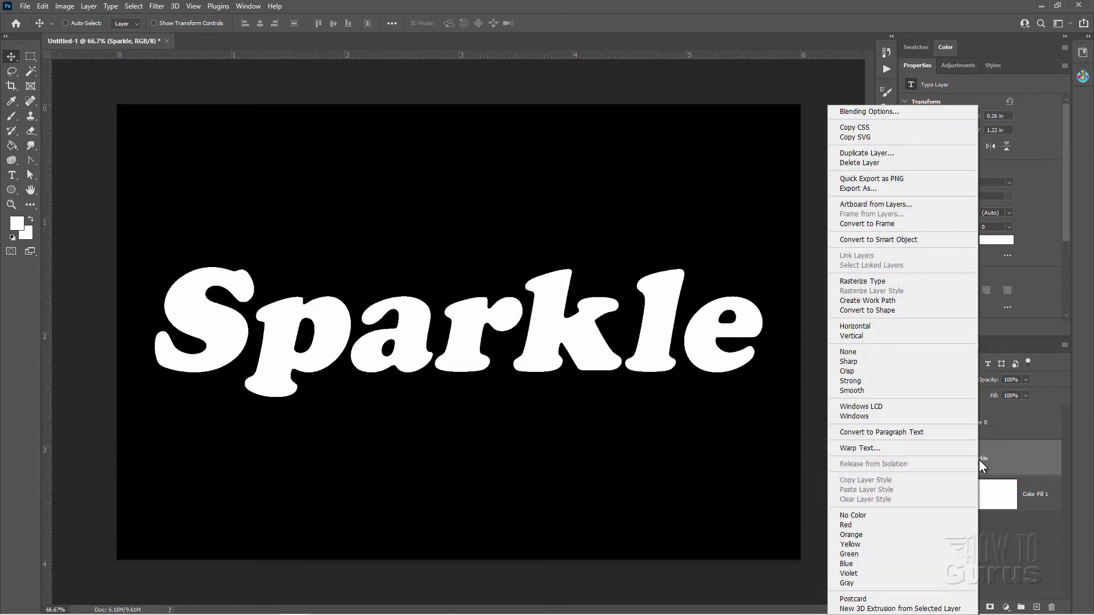
{"action": "left_click", "coordinate": [867, 153]}
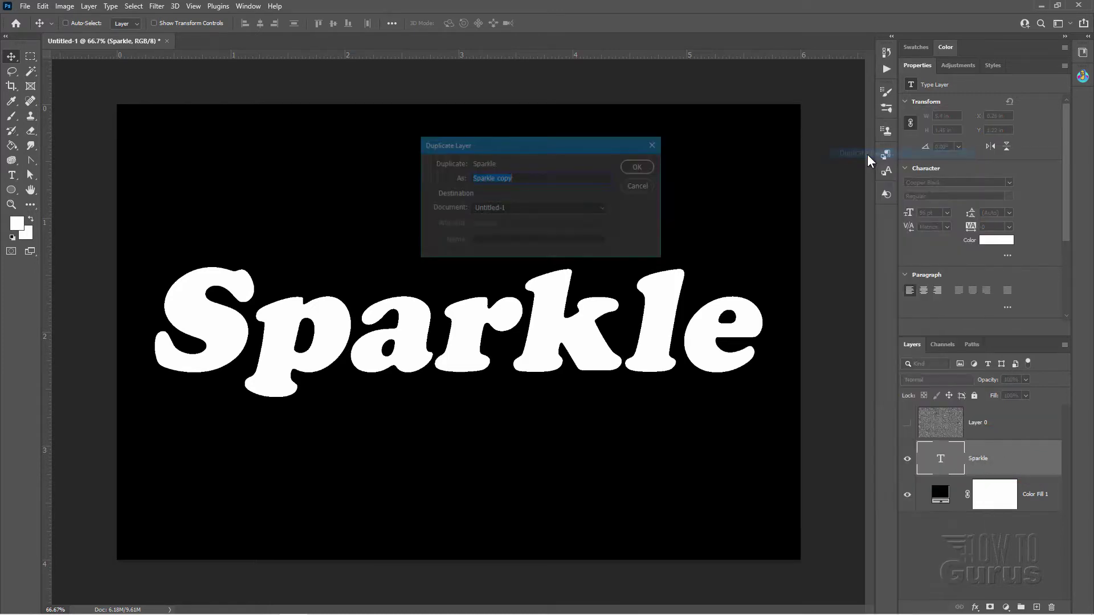
{"action": "left_click", "coordinate": [639, 170]}
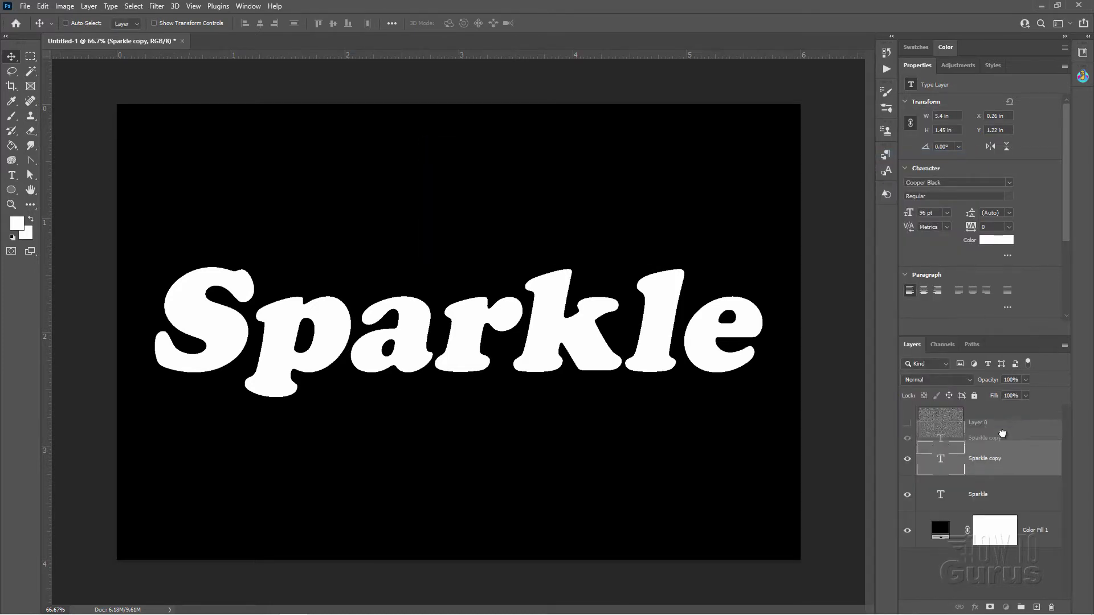
{"action": "left_click_drag", "start_coordinate": [1009, 456], "coordinate": [994, 408]}
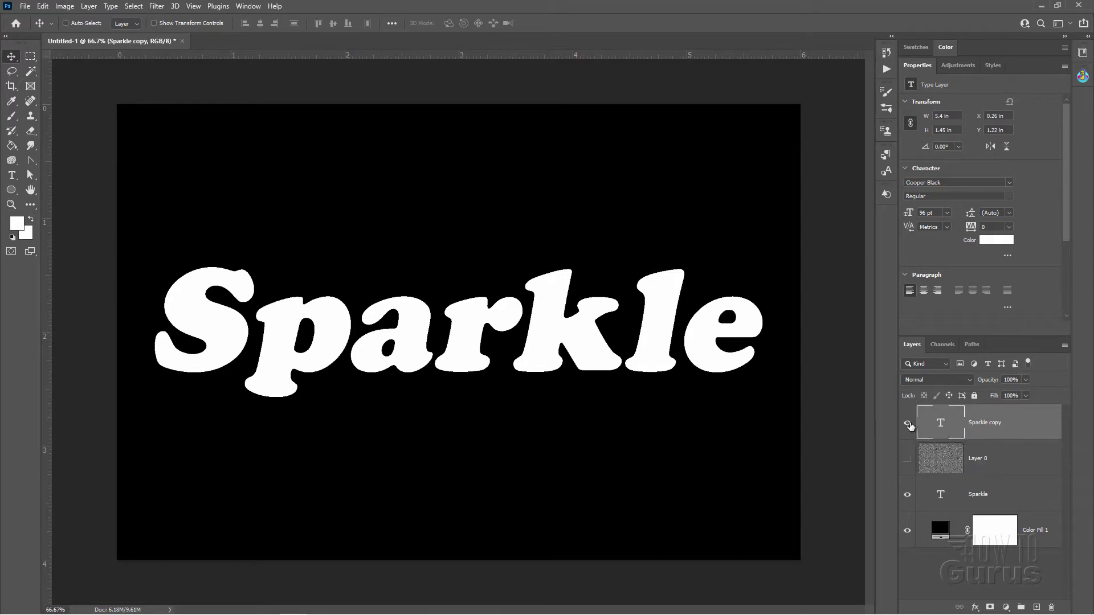
{"action": "left_click", "coordinate": [908, 423]}
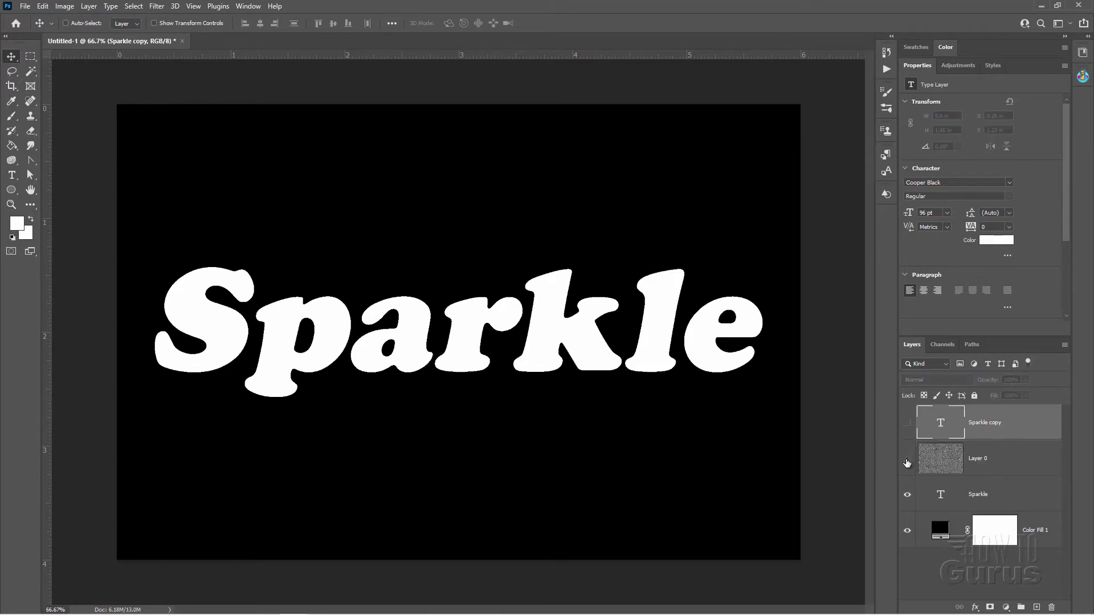
Show Layer 0 and clip it to the Sparkle text as a clipping mask.
{"action": "left_click", "coordinate": [908, 459]}
{"action": "left_click", "coordinate": [992, 461]}
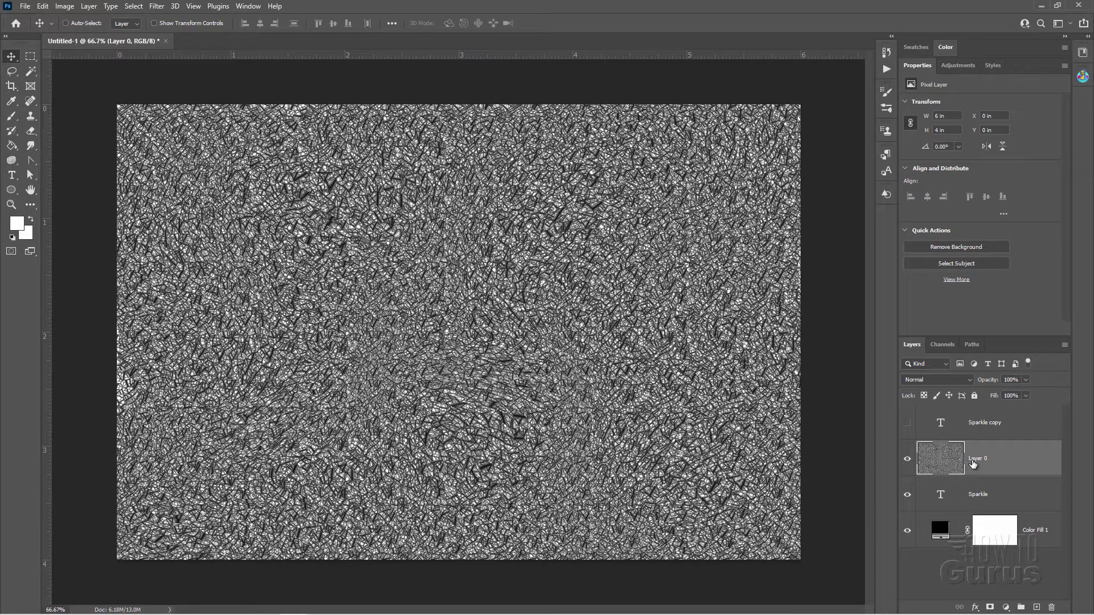
{"action": "right_click", "coordinate": [976, 466]}
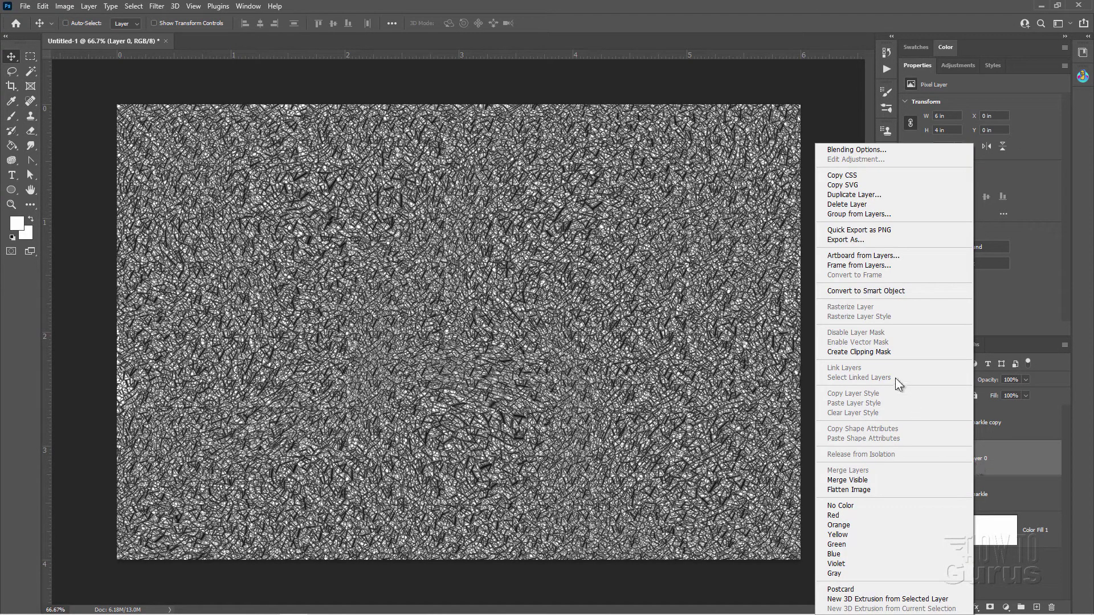
{"action": "left_click", "coordinate": [872, 352]}
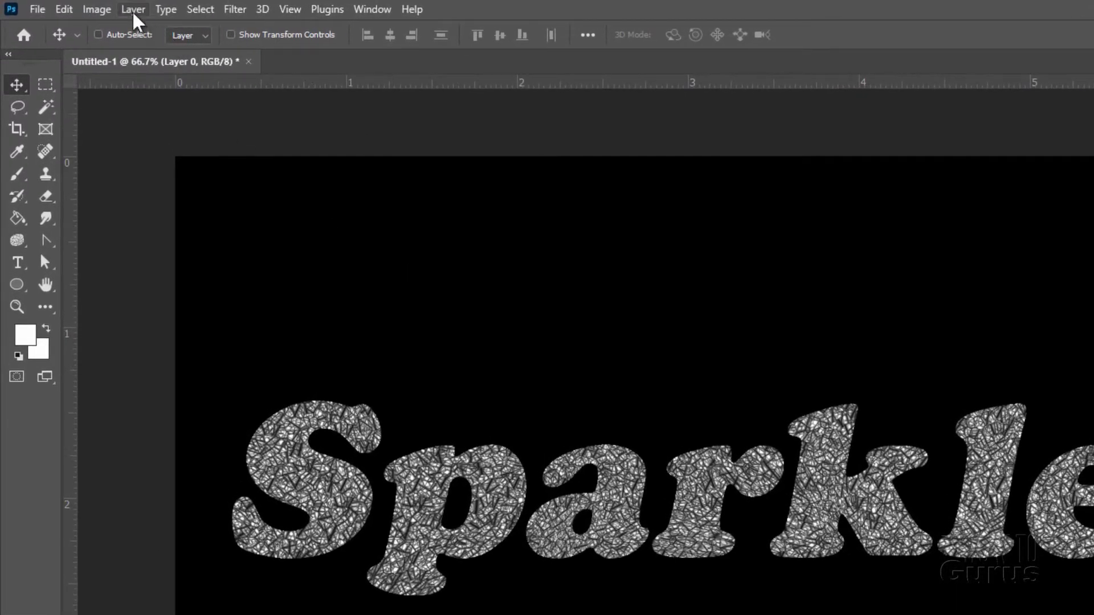
Add a Hue/Saturation adjustment layer.
{"action": "left_click", "coordinate": [135, 16]}
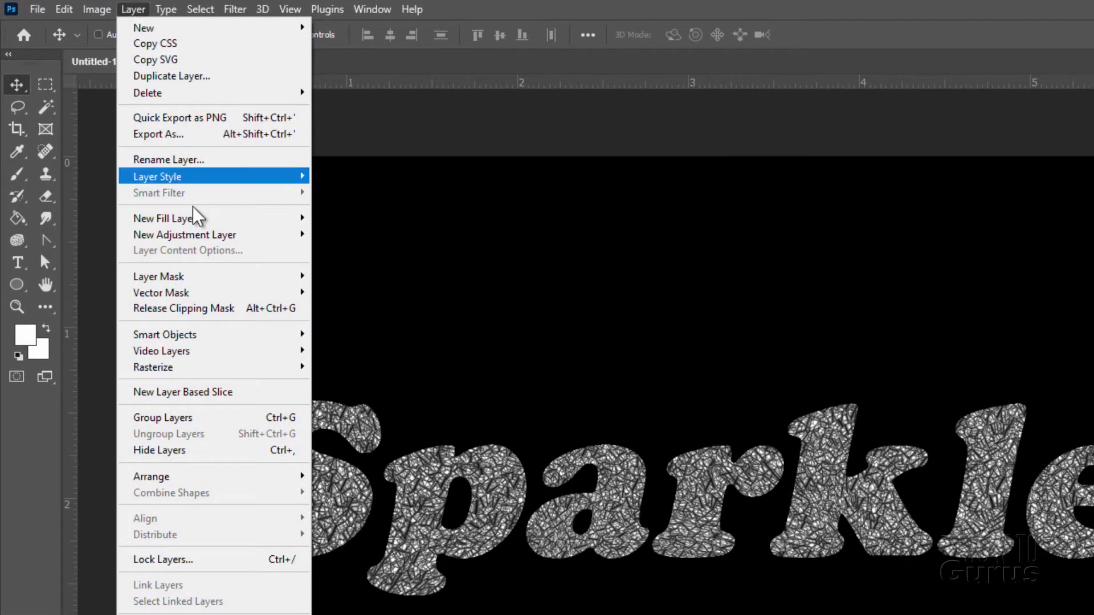
{"action": "mouse_move", "coordinate": [213, 239]}
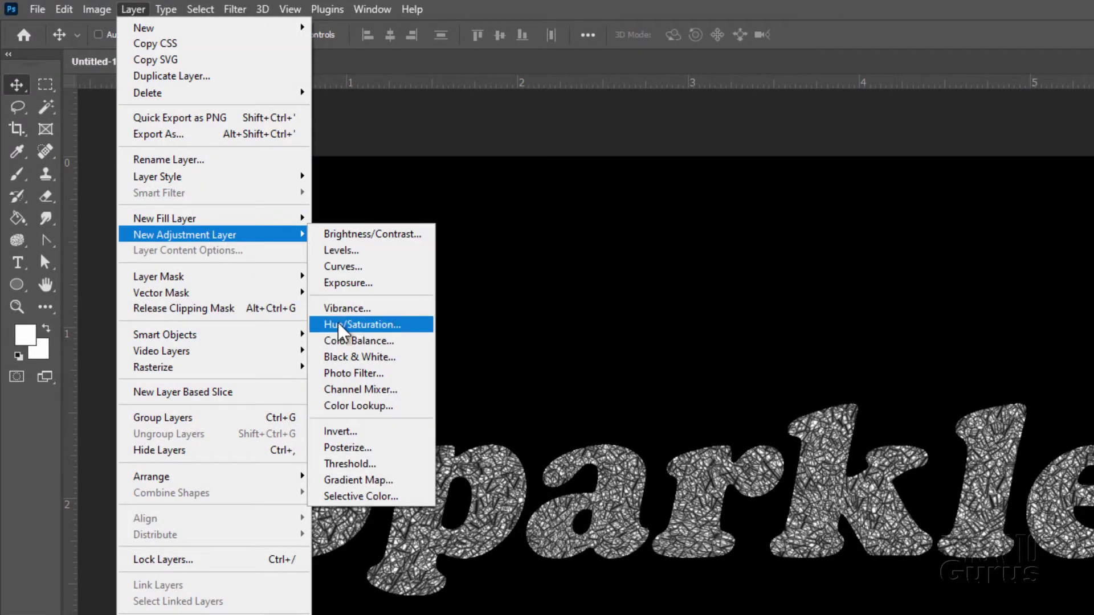
{"action": "left_click", "coordinate": [371, 327]}
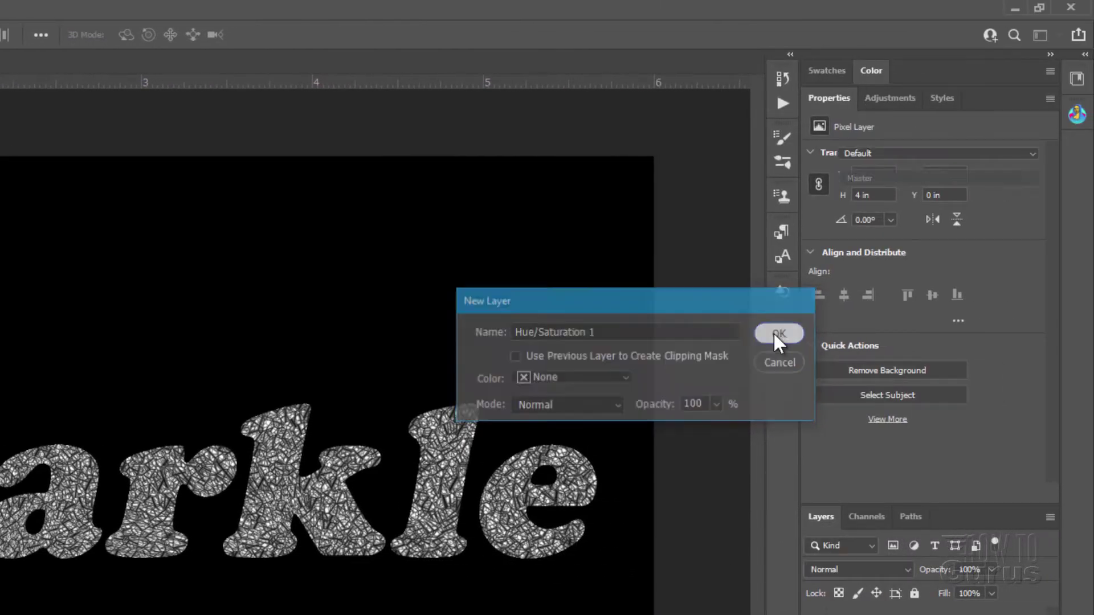
{"action": "left_click", "coordinate": [779, 333]}
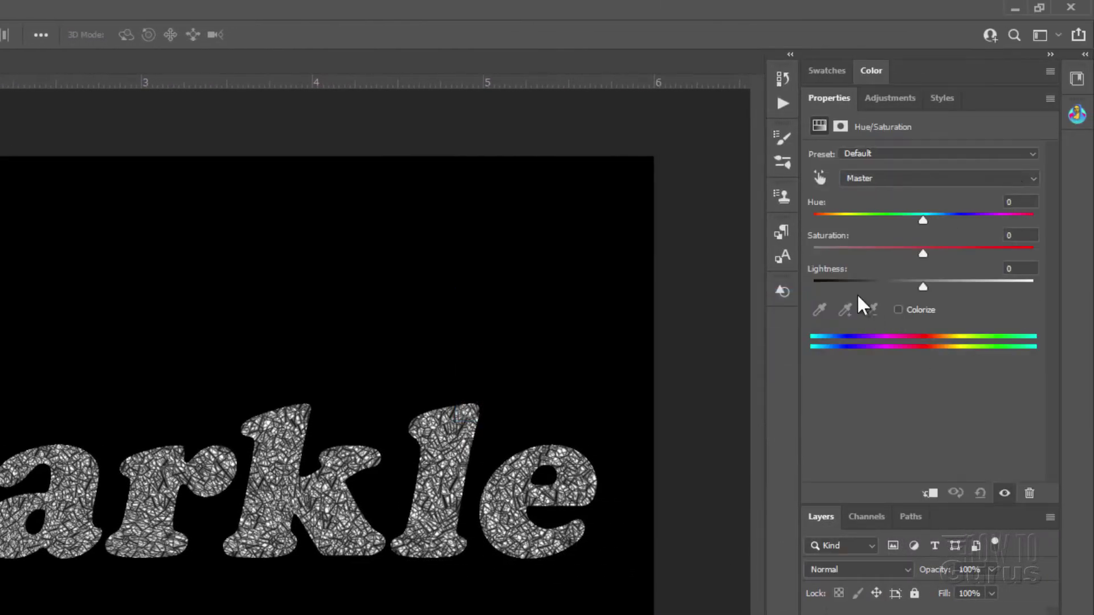
Colorize with Hue 206 and Saturation 62, then hide the Sparkle and Hue/Saturation layers.
{"action": "left_click", "coordinate": [898, 310]}
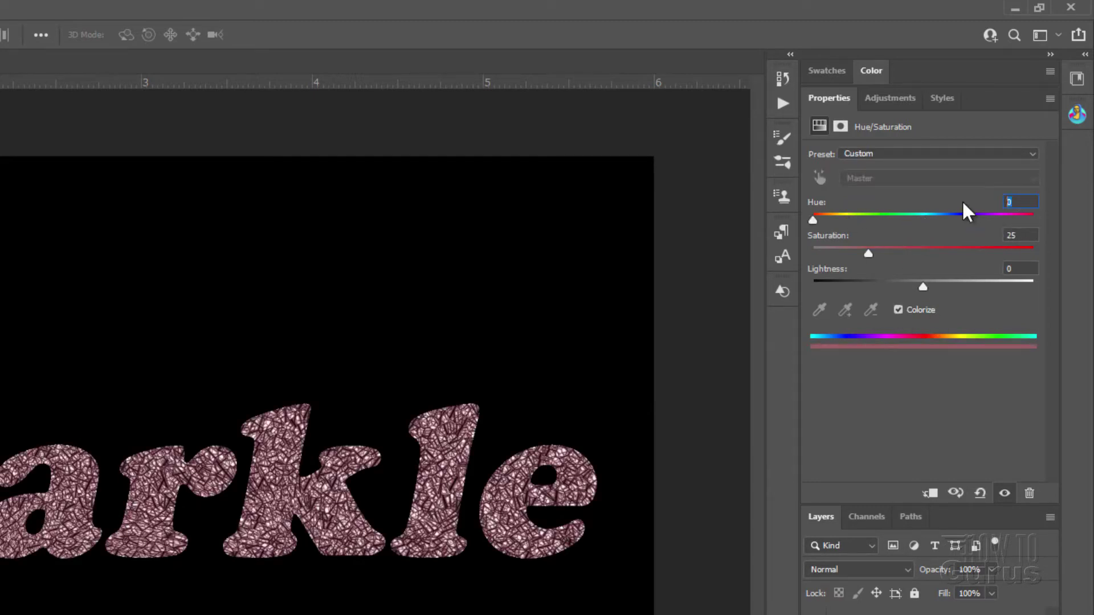
{"action": "type", "text": "206"}
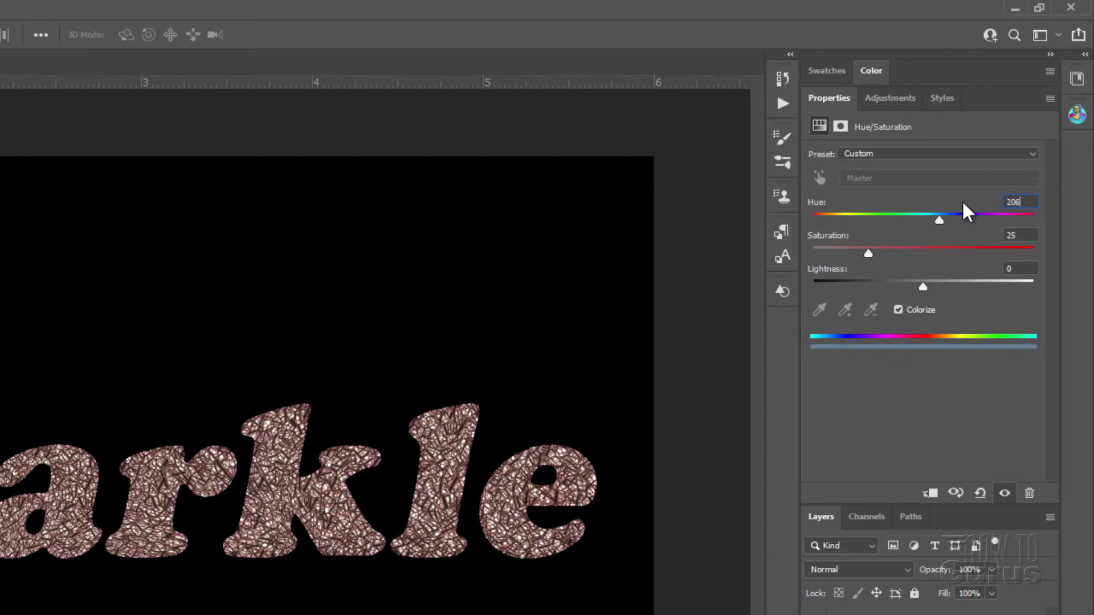
{"action": "left_click", "coordinate": [1018, 237]}
{"action": "type", "text": "62"}
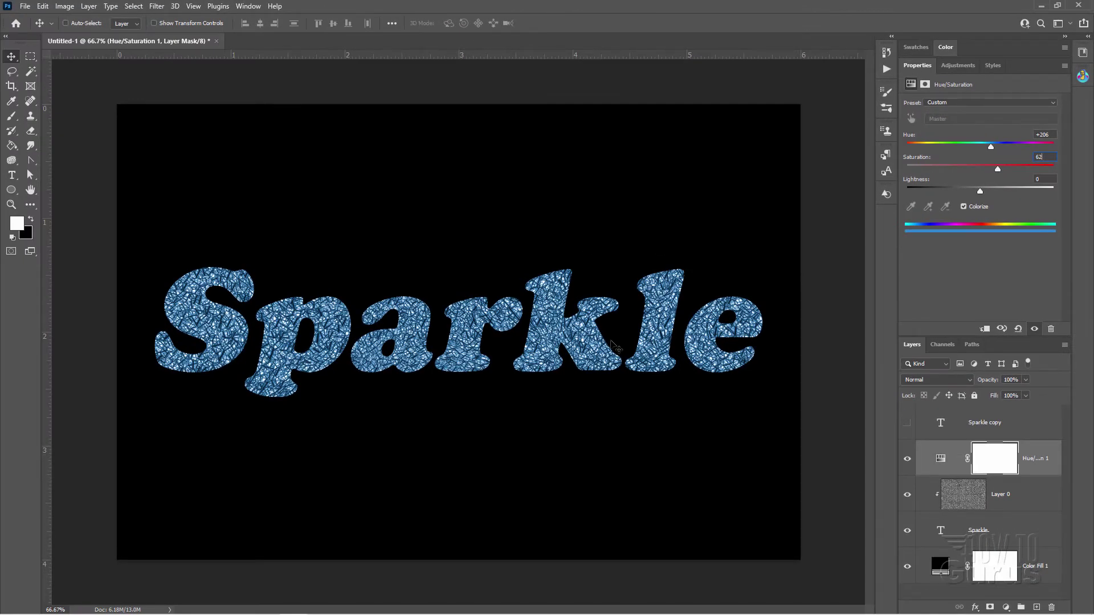
{"action": "left_click", "coordinate": [909, 531]}
{"action": "left_click", "coordinate": [909, 460]}
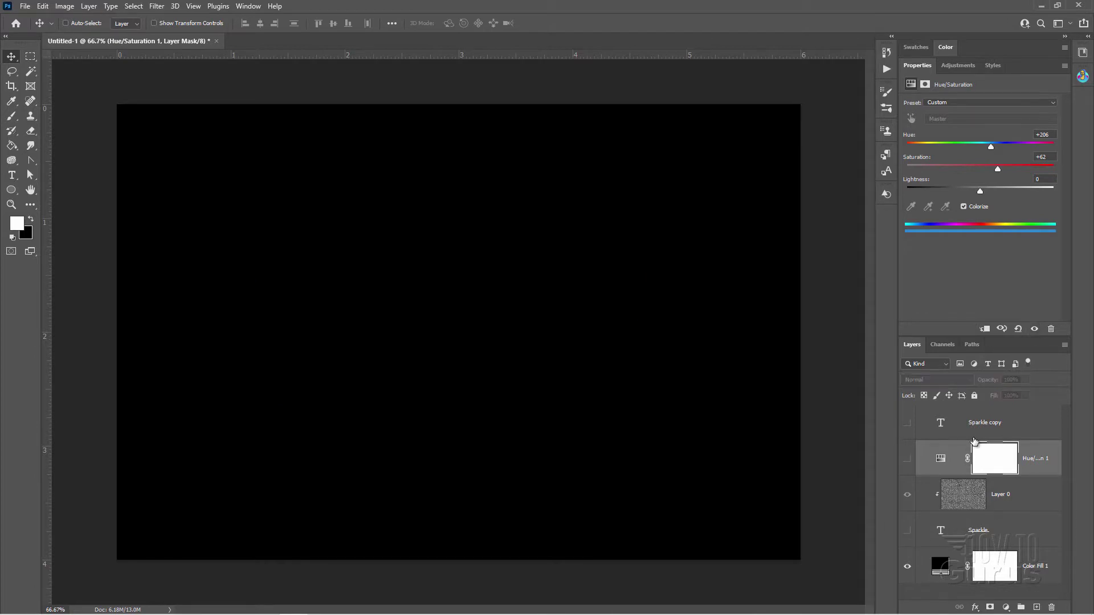
Show and select the Sparkle copy layer, and hide the Color Fill 1 background.
{"action": "left_click", "coordinate": [908, 423]}
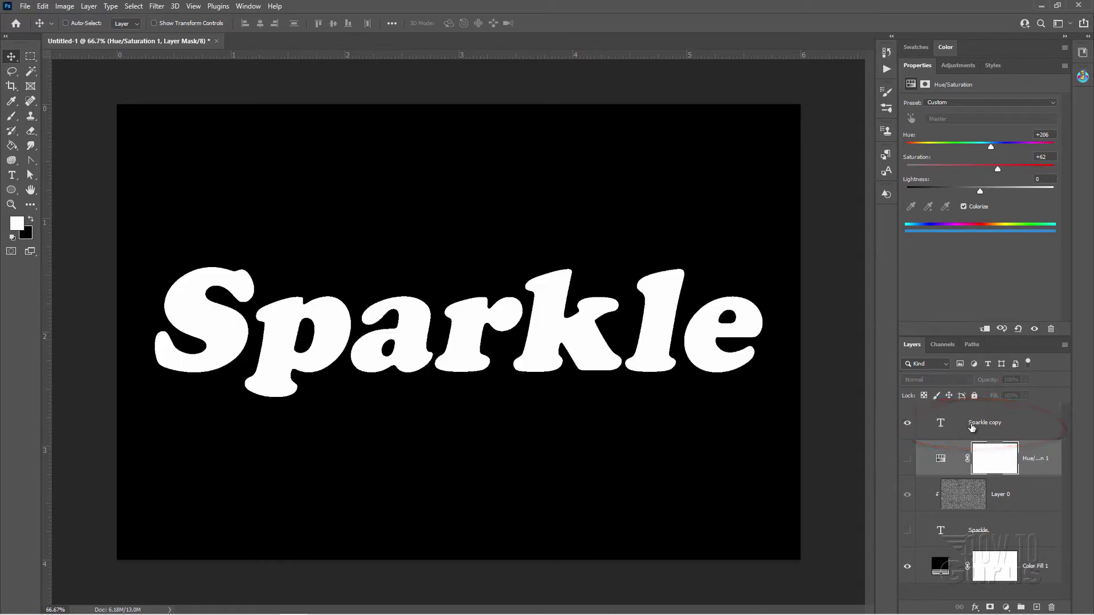
{"action": "left_click", "coordinate": [972, 427]}
{"action": "left_click", "coordinate": [908, 570]}
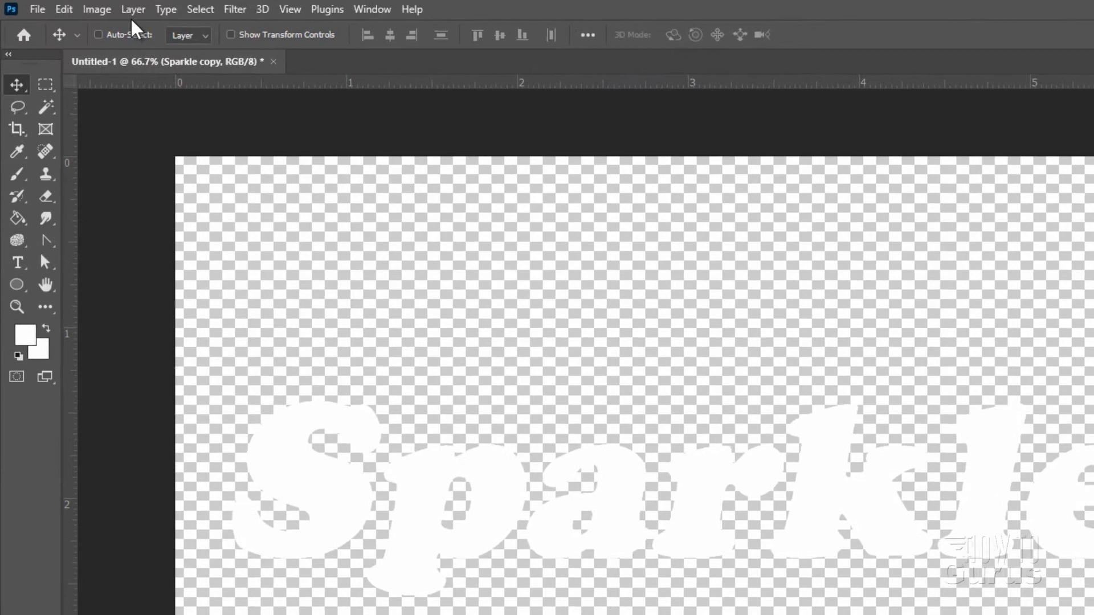
Give Sparkle copy a 16 px black Stroke layer style positioned Outside.
{"action": "left_click", "coordinate": [88, 6]}
{"action": "mouse_move", "coordinate": [180, 182]}
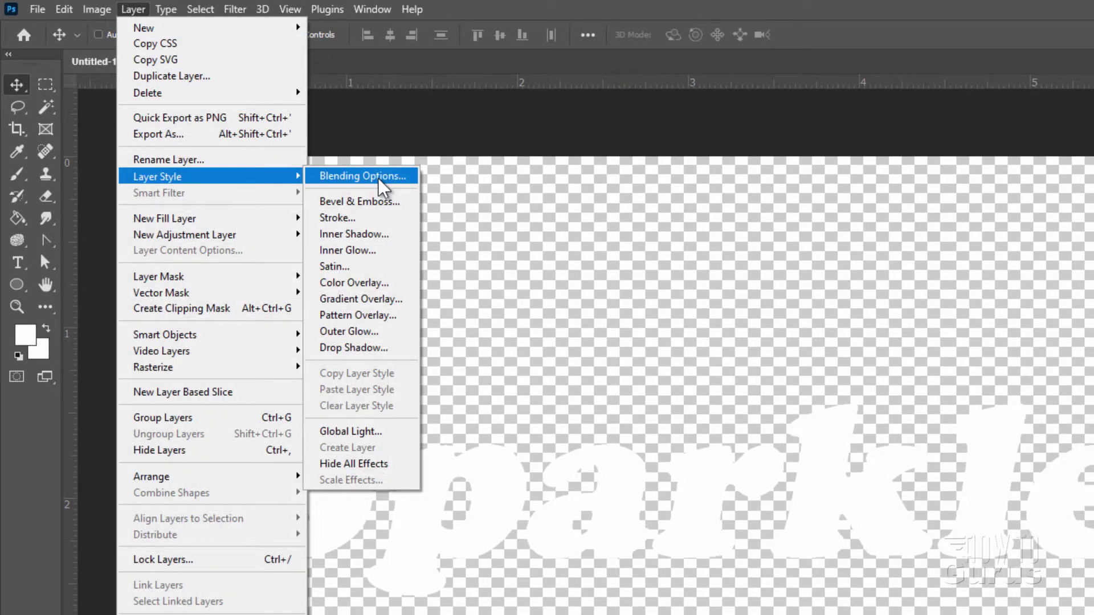
{"action": "left_click", "coordinate": [371, 218]}
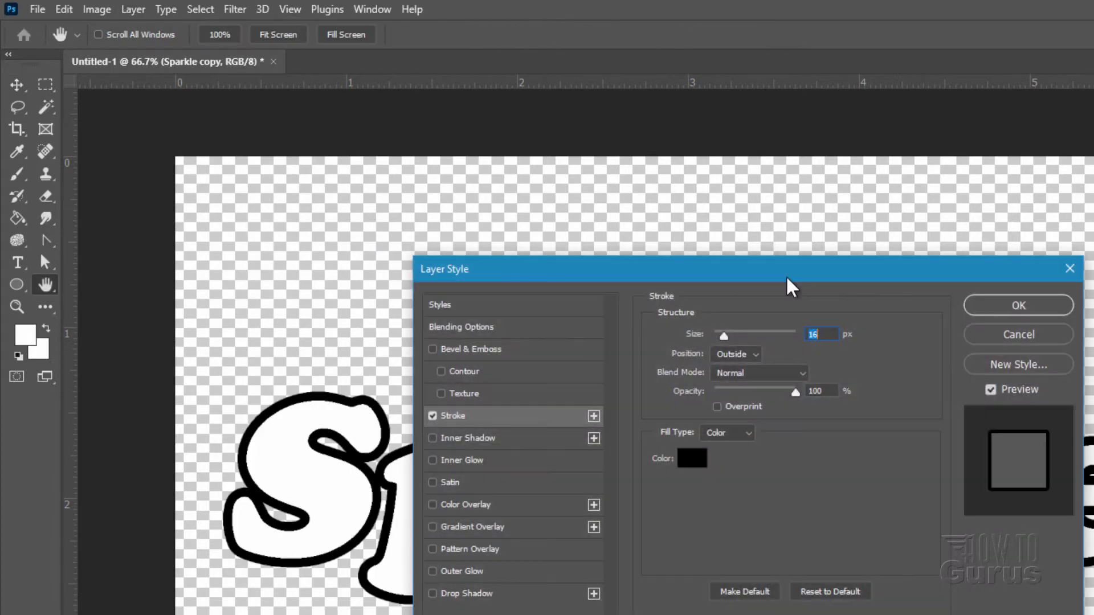
{"action": "left_click_drag", "start_coordinate": [787, 278], "coordinate": [843, 311]}
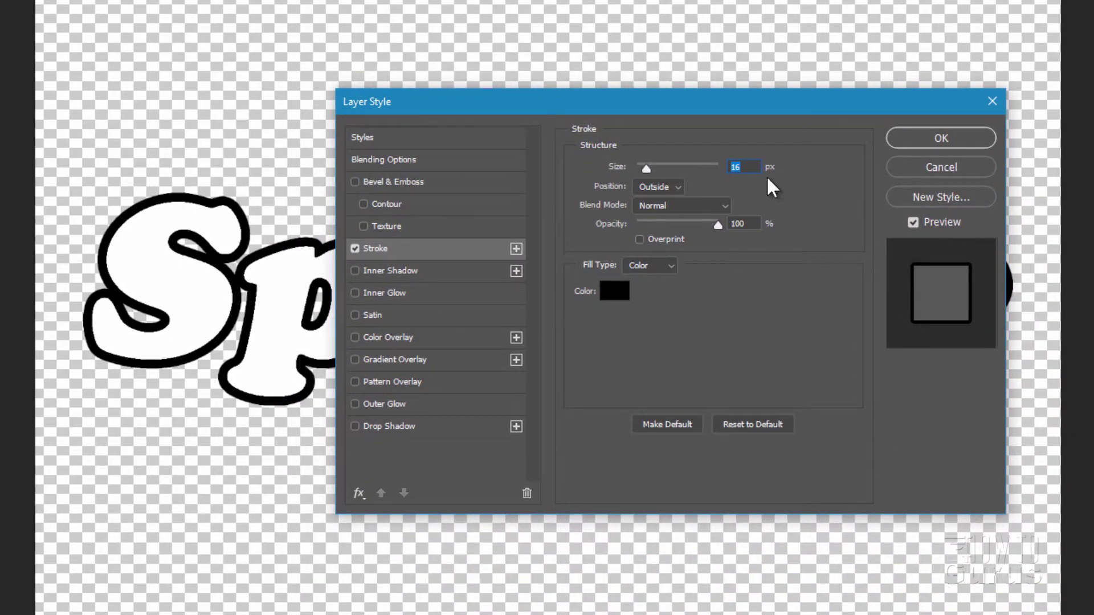
{"action": "left_click", "coordinate": [678, 187]}
{"action": "left_click", "coordinate": [660, 200]}
{"action": "left_click_drag", "start_coordinate": [548, 114], "coordinate": [895, 209]}
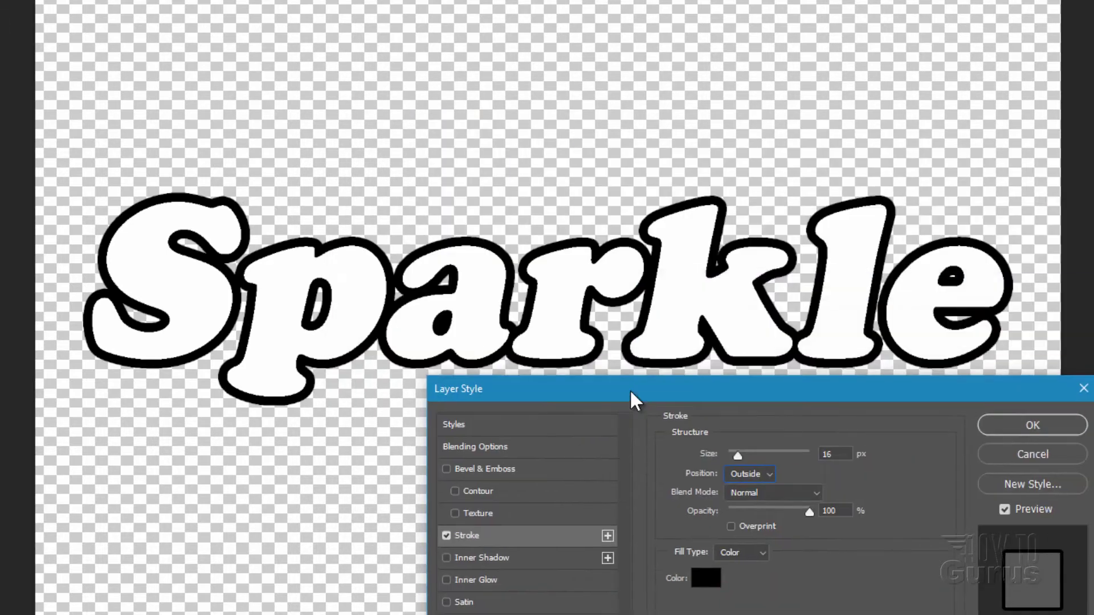
{"action": "left_click_drag", "start_coordinate": [631, 389], "coordinate": [542, 125]}
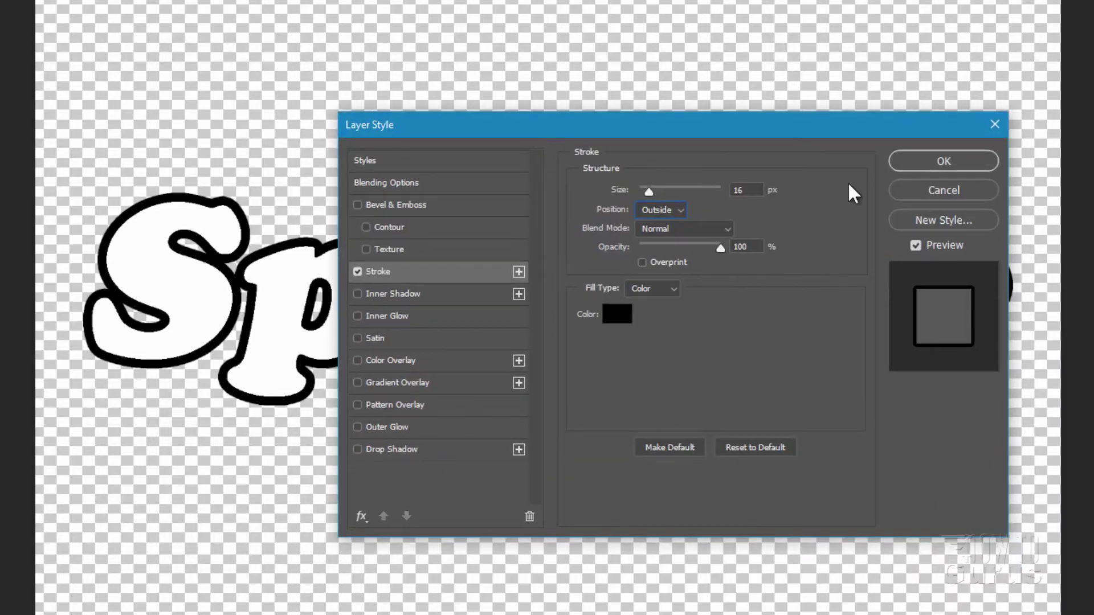
{"action": "left_click", "coordinate": [912, 163]}
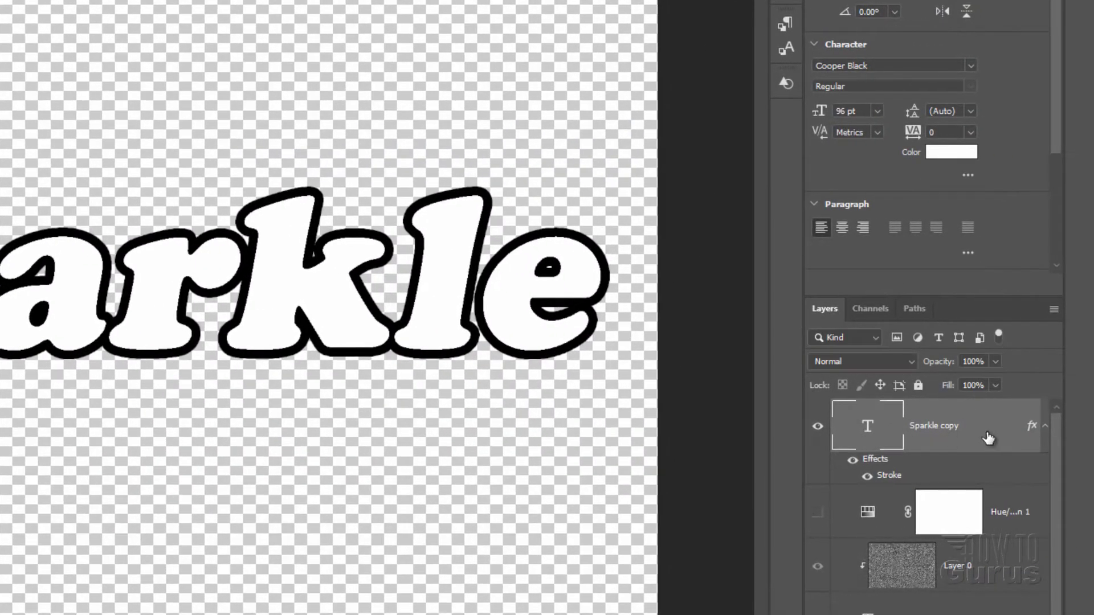
Rasterize the Sparkle copy layer style, then Magic Wand and delete the white letter fill and deselect.
{"action": "right_click", "coordinate": [930, 430]}
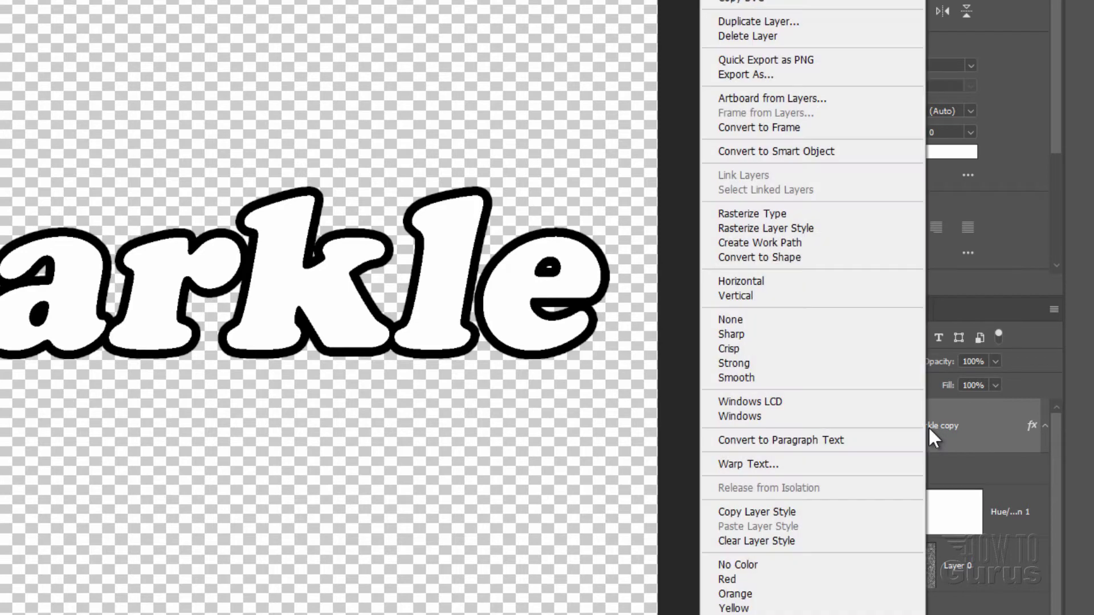
{"action": "left_click", "coordinate": [806, 228]}
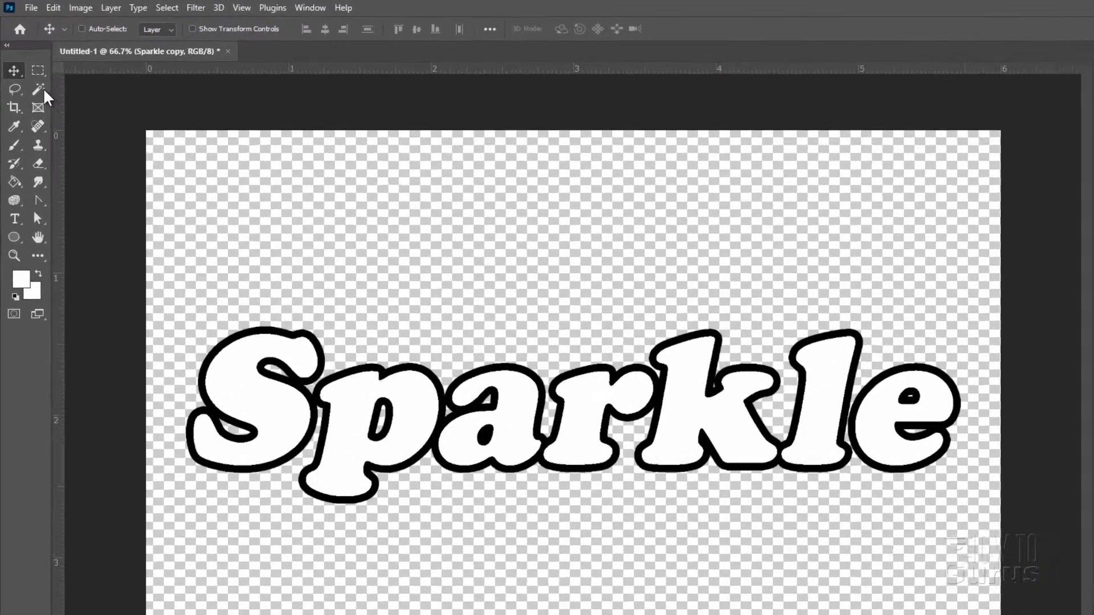
{"action": "left_click", "coordinate": [35, 72]}
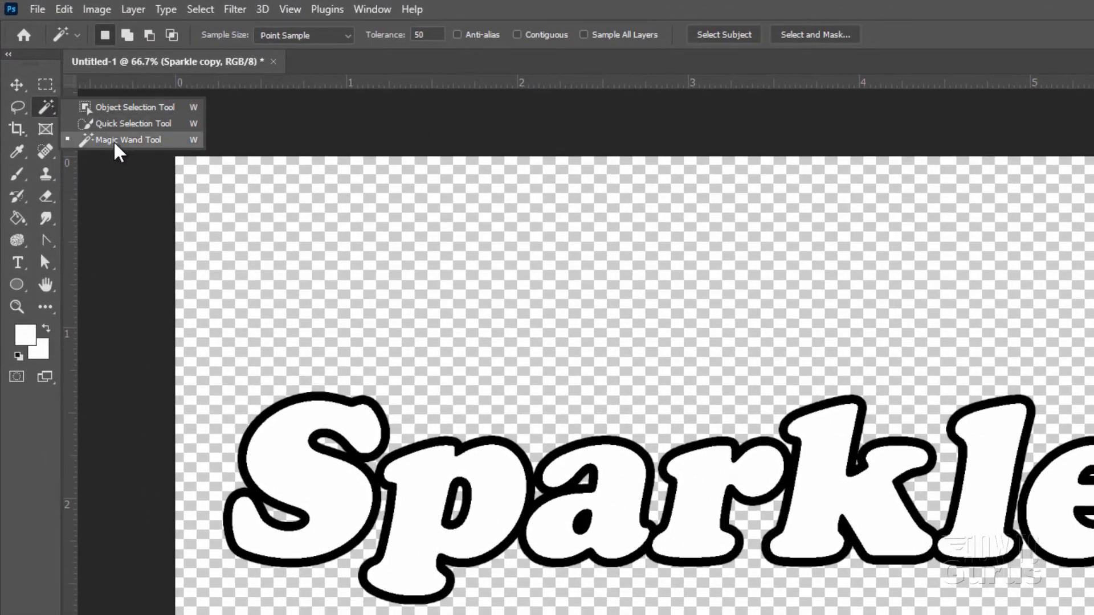
{"action": "left_click", "coordinate": [116, 142]}
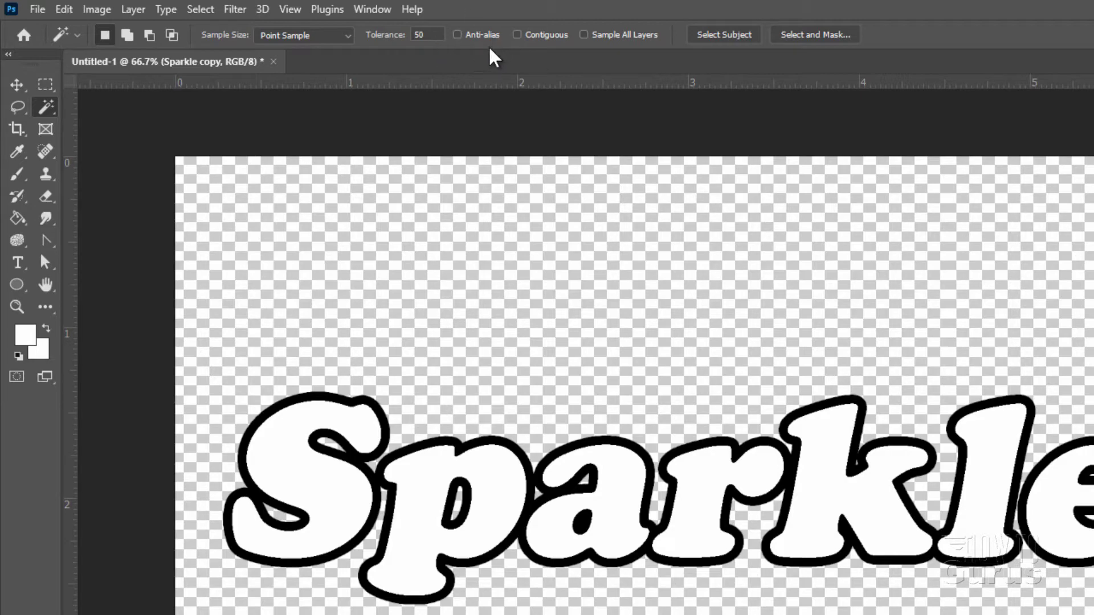
{"action": "left_click", "coordinate": [627, 499]}
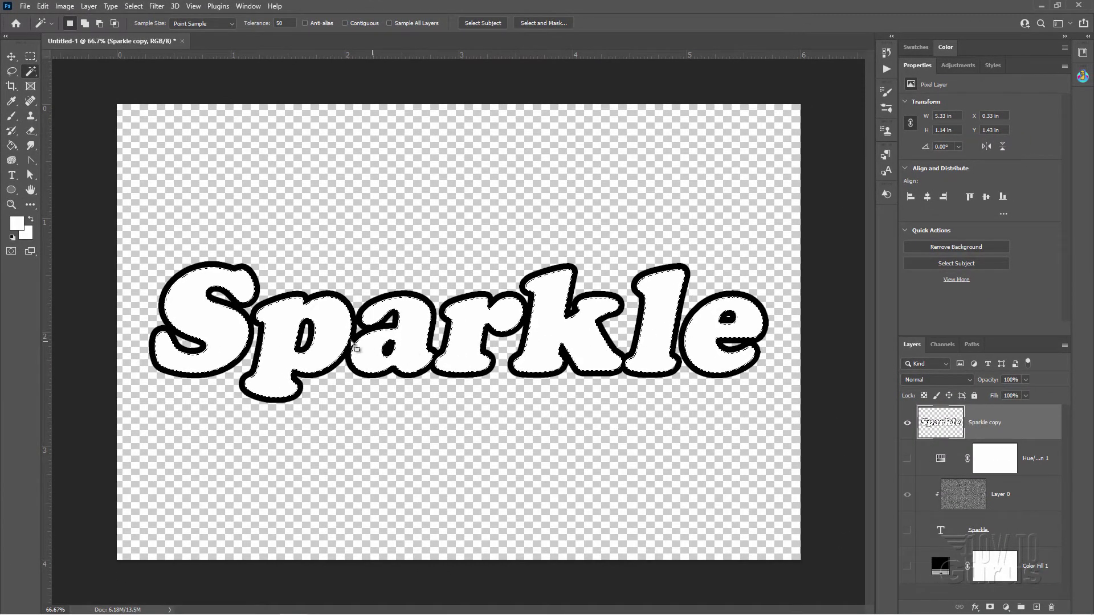
{"action": "key", "text": "Delete"}
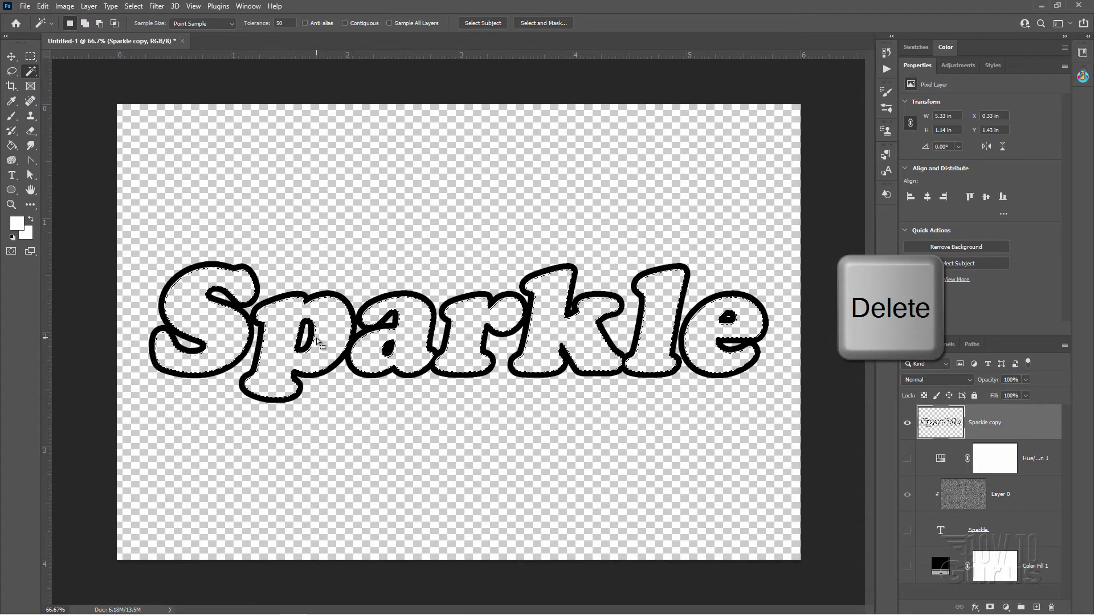
{"action": "left_click", "coordinate": [134, 7]}
{"action": "left_click", "coordinate": [145, 28]}
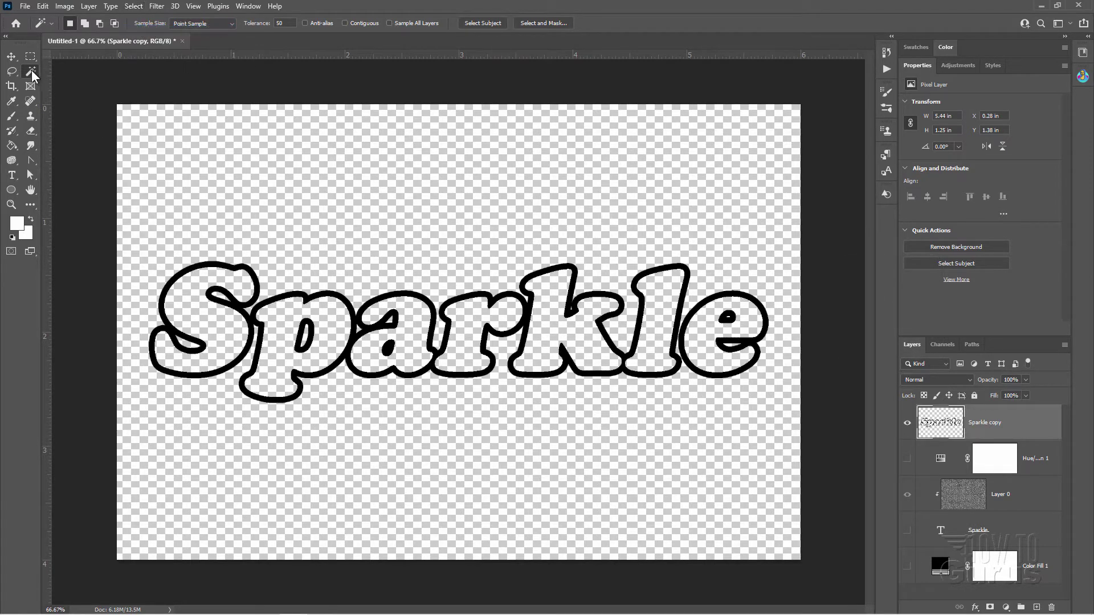
{"action": "left_click", "coordinate": [11, 56]}
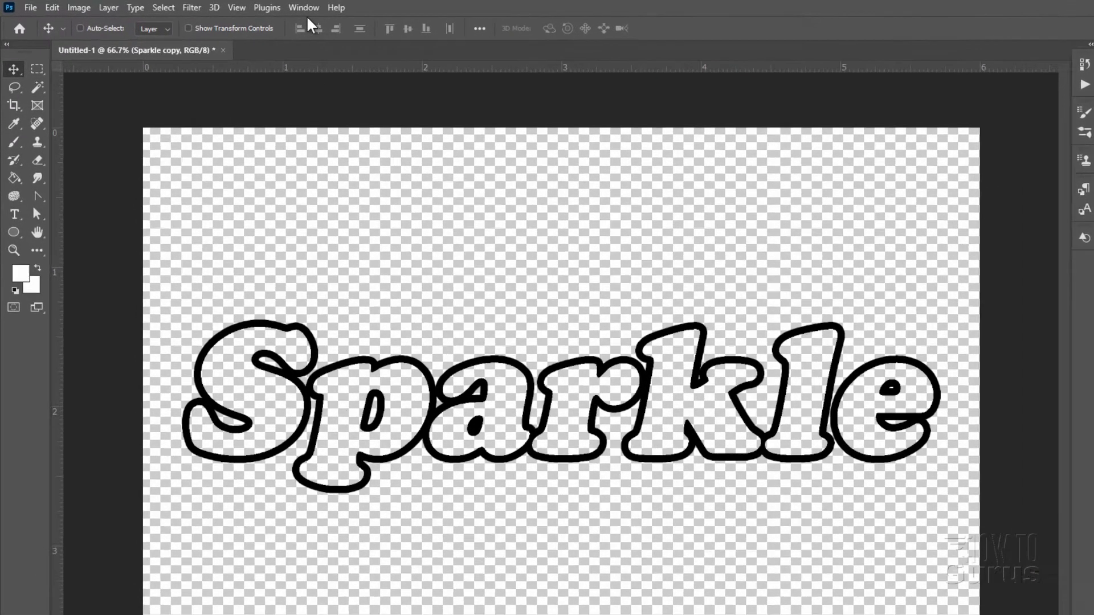
Add the Legacy Gradients set through the Gradients panel menu.
{"action": "left_click", "coordinate": [247, 5]}
{"action": "left_click", "coordinate": [419, 291]}
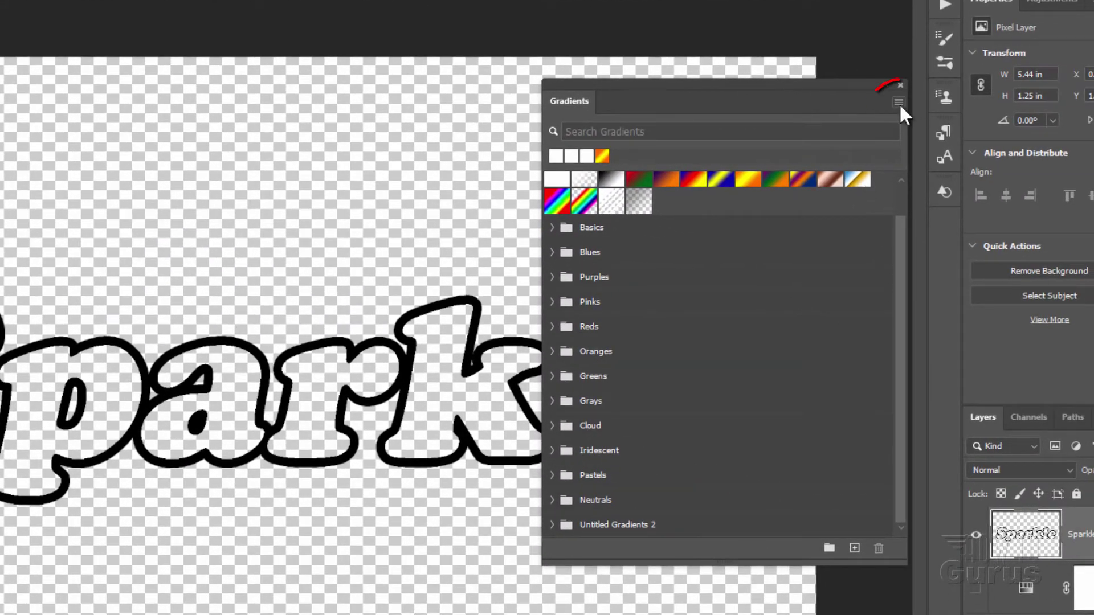
{"action": "left_click", "coordinate": [899, 102]}
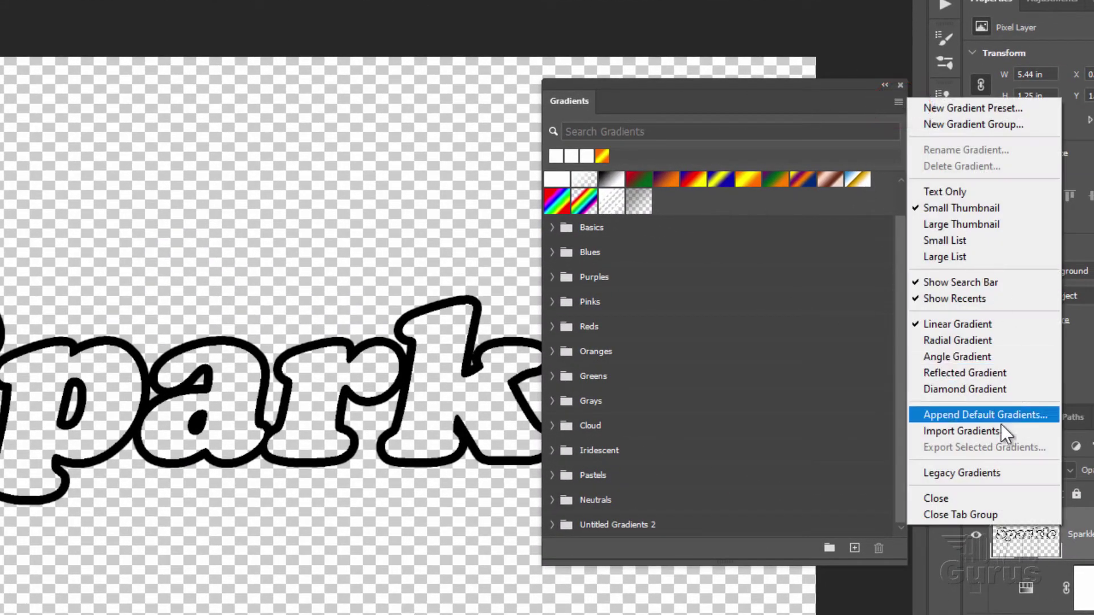
{"action": "left_click", "coordinate": [936, 474]}
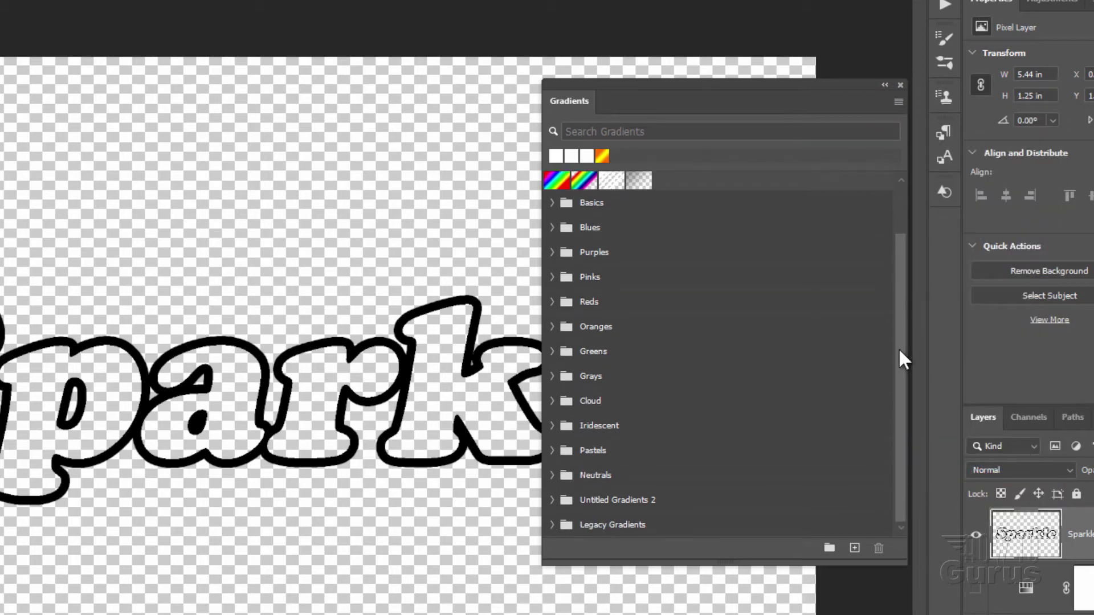
{"action": "left_click", "coordinate": [899, 85]}
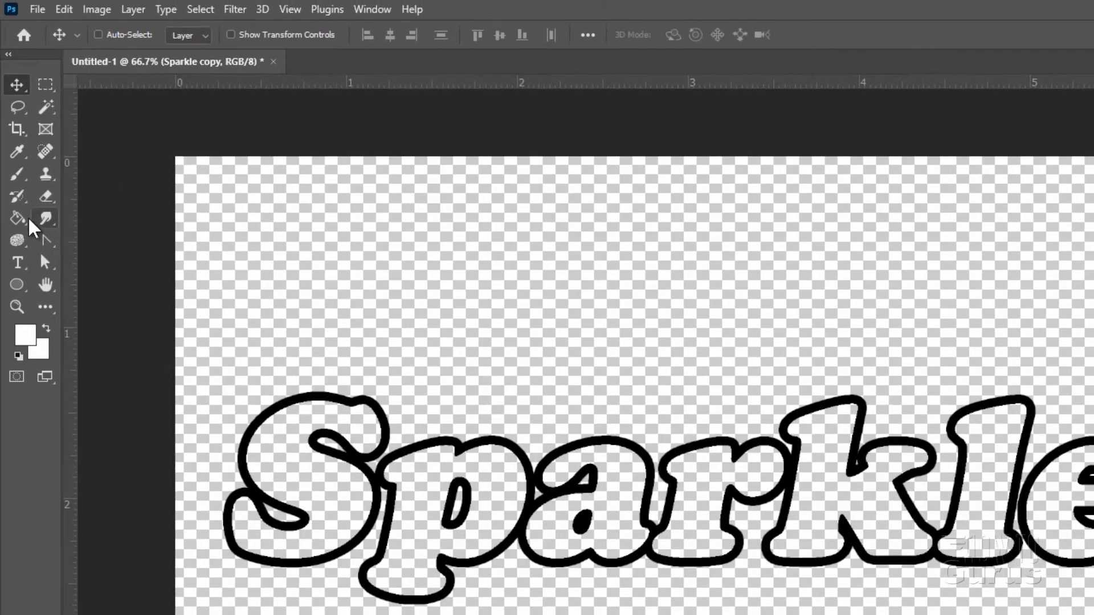
Pick the Gradient Tool with the Legacy Gradients > Metals > Silver preset.
{"action": "left_click", "coordinate": [17, 217]}
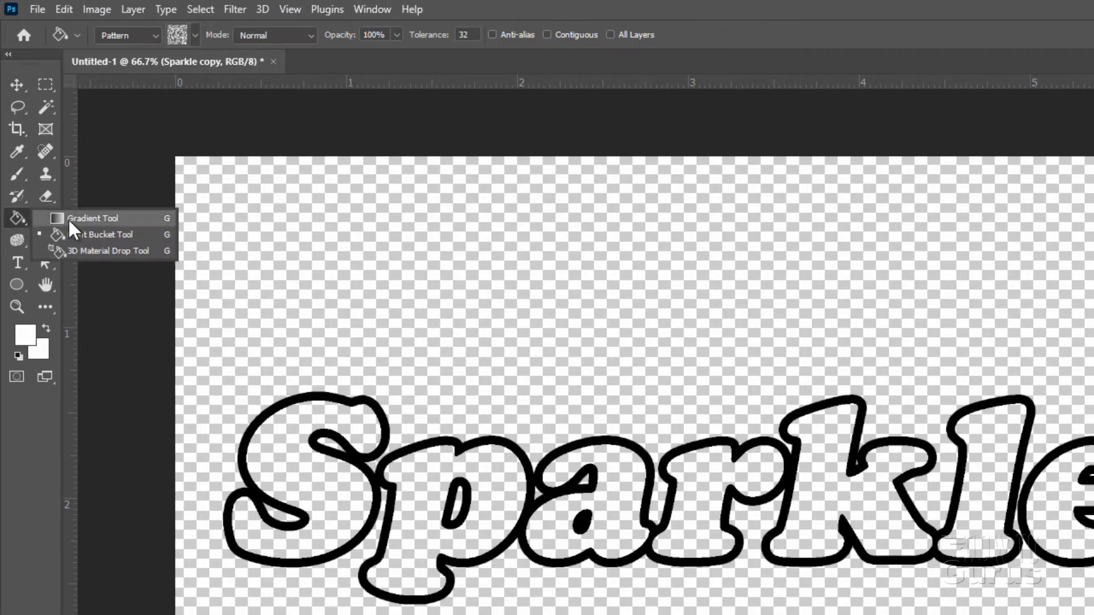
{"action": "left_click", "coordinate": [86, 218]}
{"action": "left_click", "coordinate": [96, 40]}
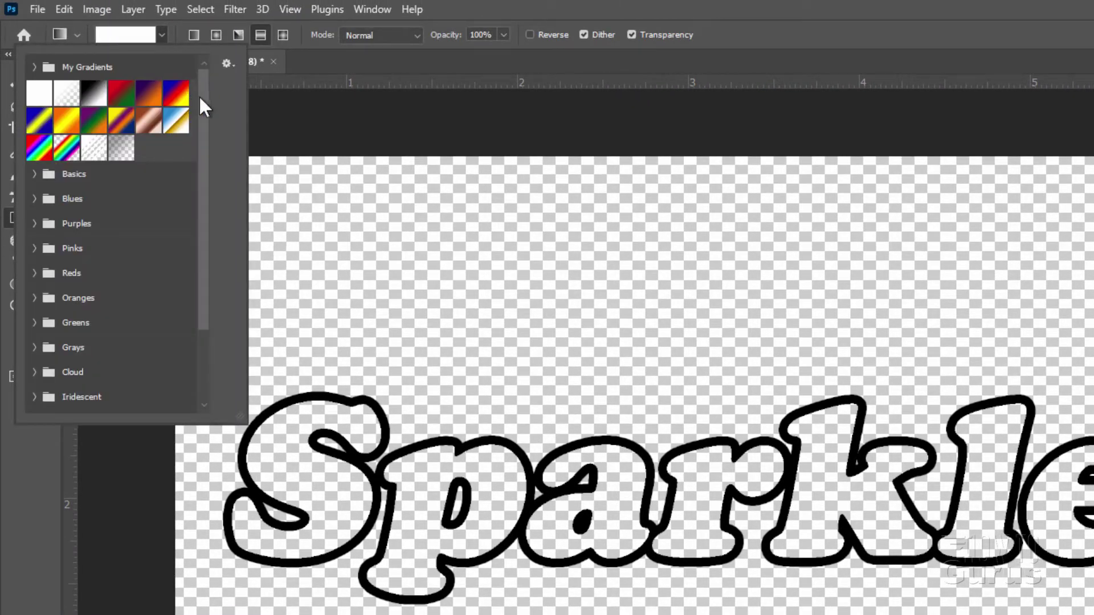
{"action": "scroll", "coordinate": [210, 223], "scroll_direction": "down", "scroll_amount": 5}
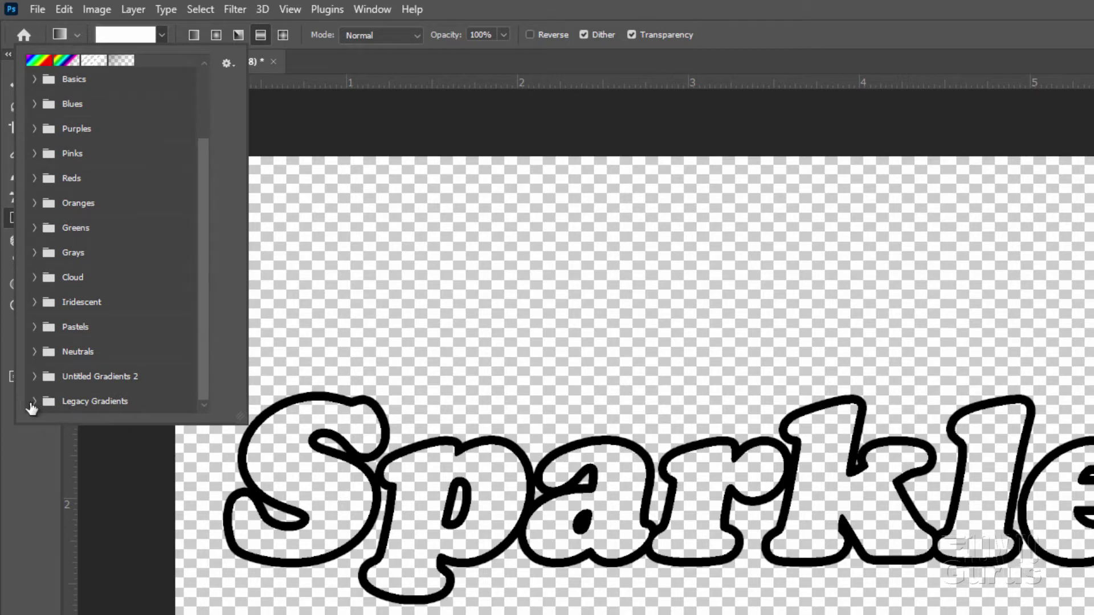
{"action": "left_click", "coordinate": [36, 406]}
{"action": "left_click_drag", "start_coordinate": [202, 149], "coordinate": [207, 270]}
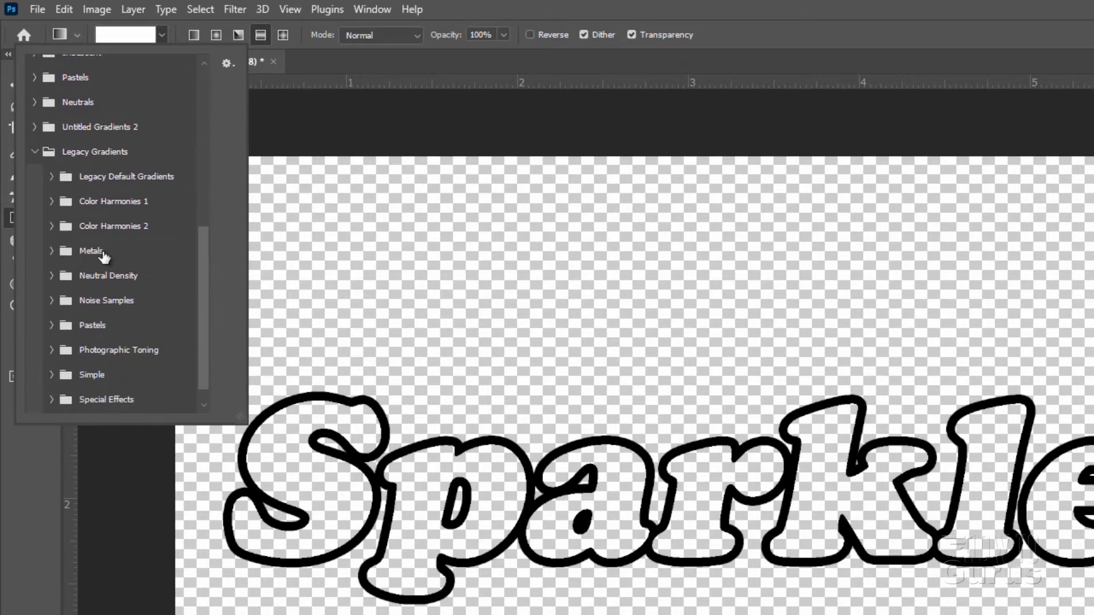
{"action": "left_click", "coordinate": [52, 251]}
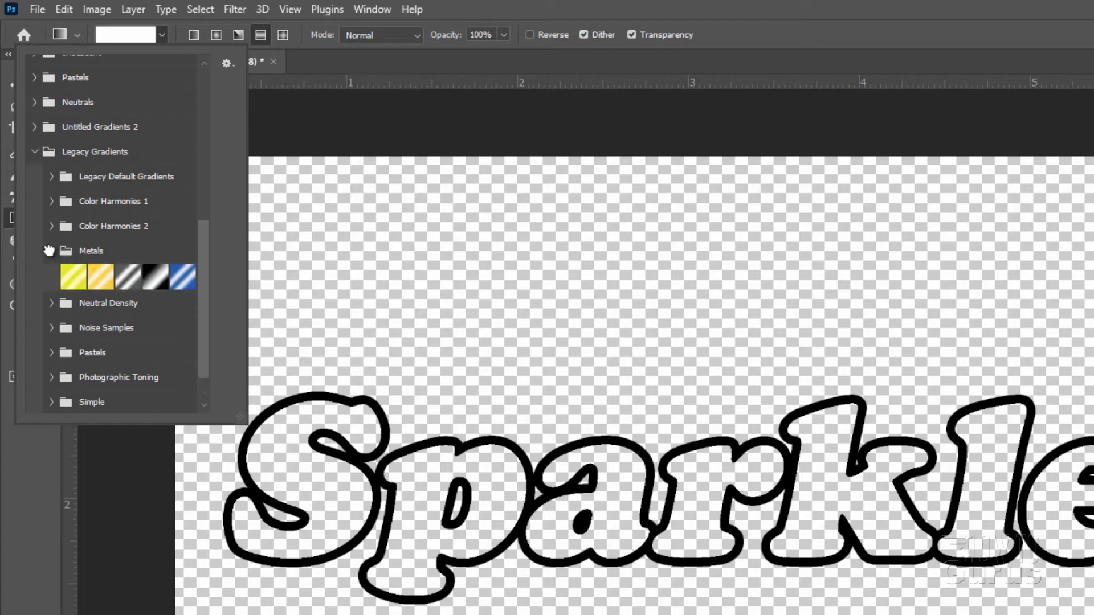
{"action": "double_click", "coordinate": [131, 280]}
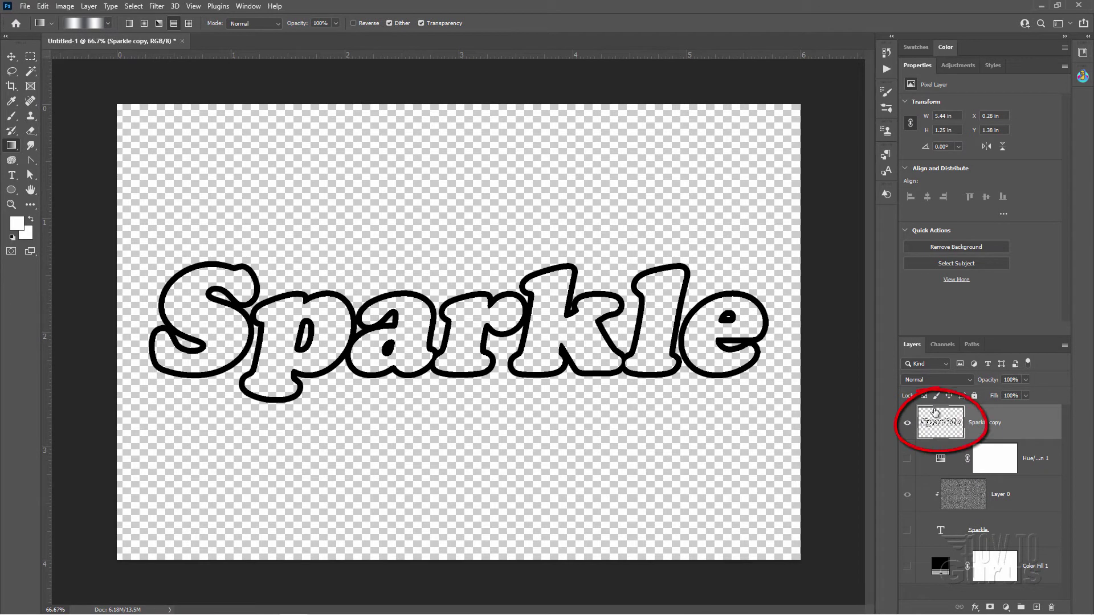
Ctrl-click Sparkle copy to select its outlines and fill them with the Silver gradient left to right.
{"action": "key", "text": "ctrl"}
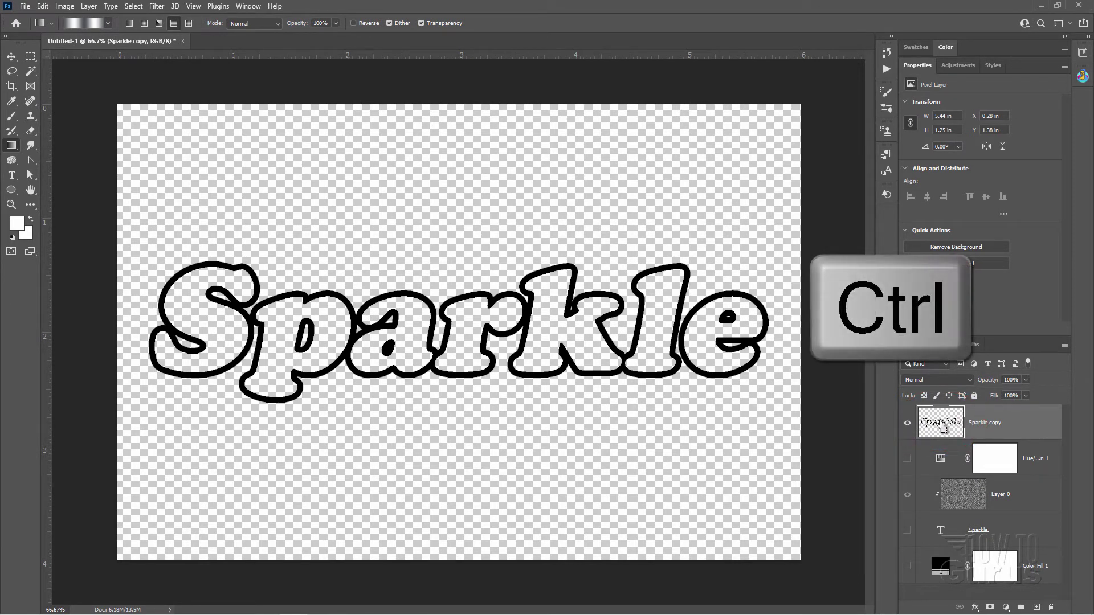
{"action": "left_click", "coordinate": [941, 423], "text": "ctrl"}
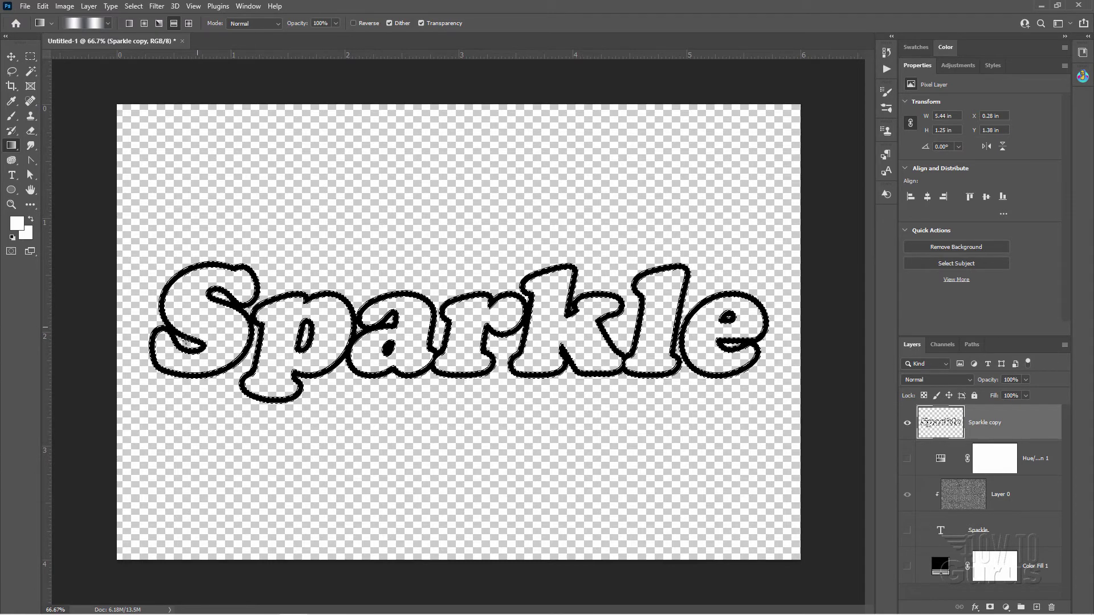
{"action": "left_click_drag", "start_coordinate": [131, 331], "coordinate": [664, 320]}
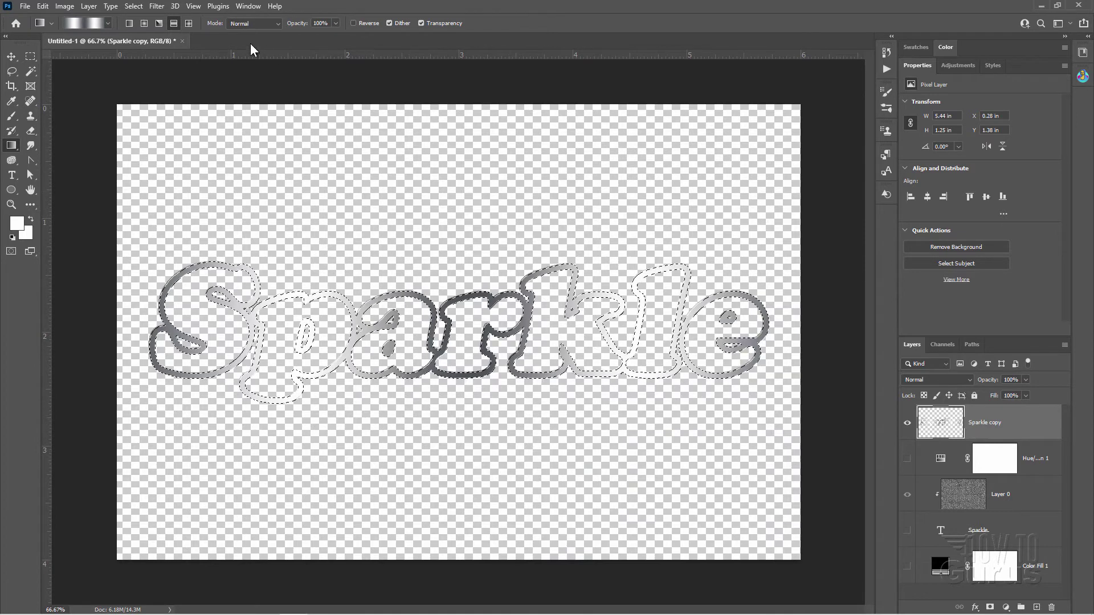
Deselect, switch to Move, and show the Sparkle text and Color Fill 1 layers again.
{"action": "left_click", "coordinate": [134, 6]}
{"action": "left_click", "coordinate": [149, 30]}
{"action": "key", "text": "v"}
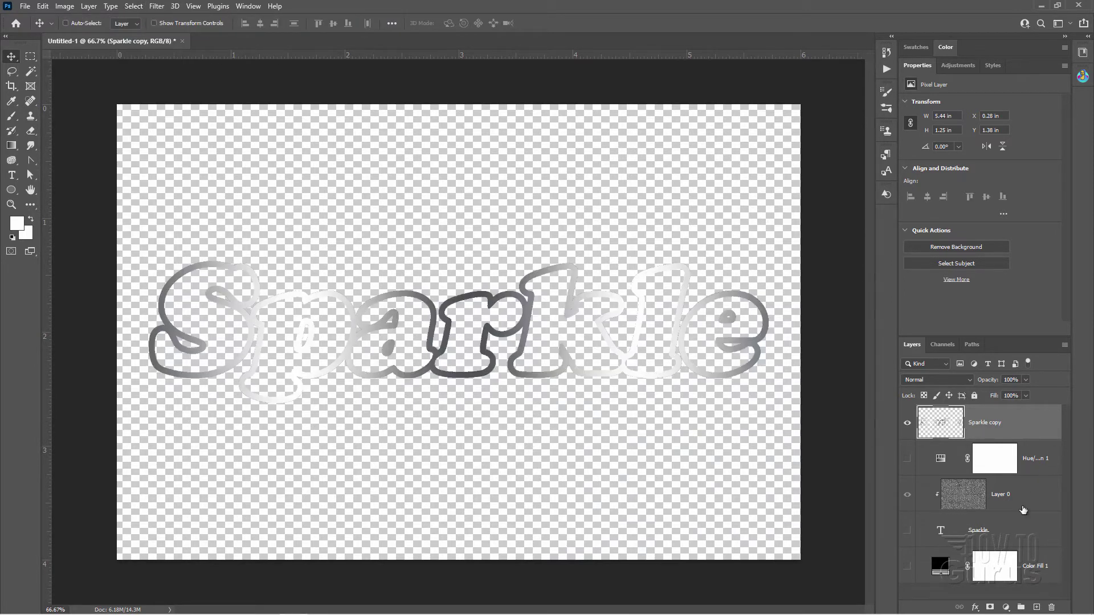
{"action": "left_click", "coordinate": [909, 531]}
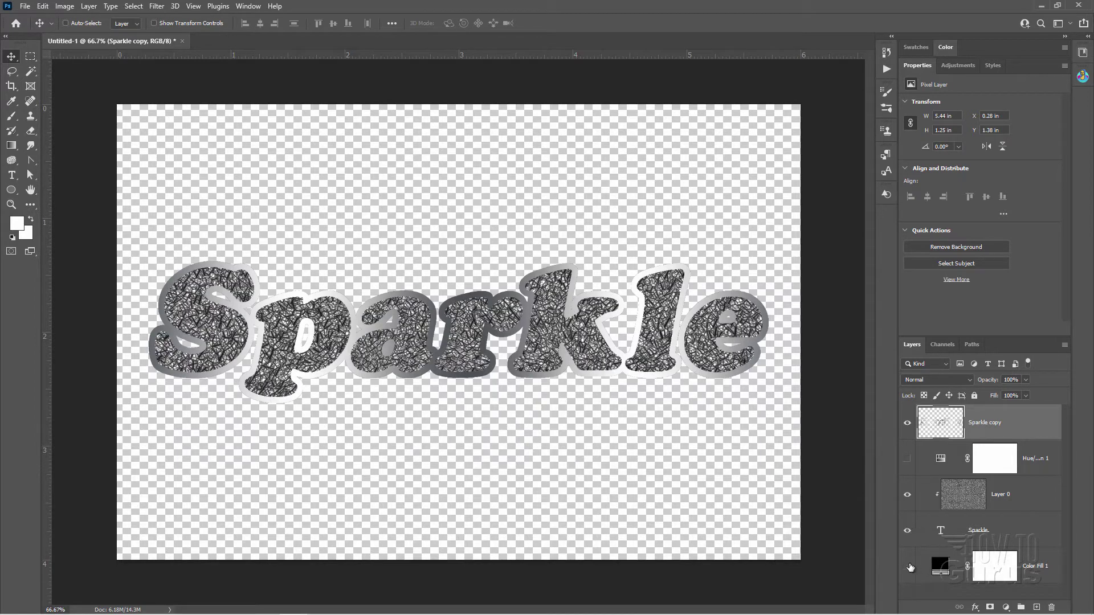
{"action": "left_click", "coordinate": [909, 567]}
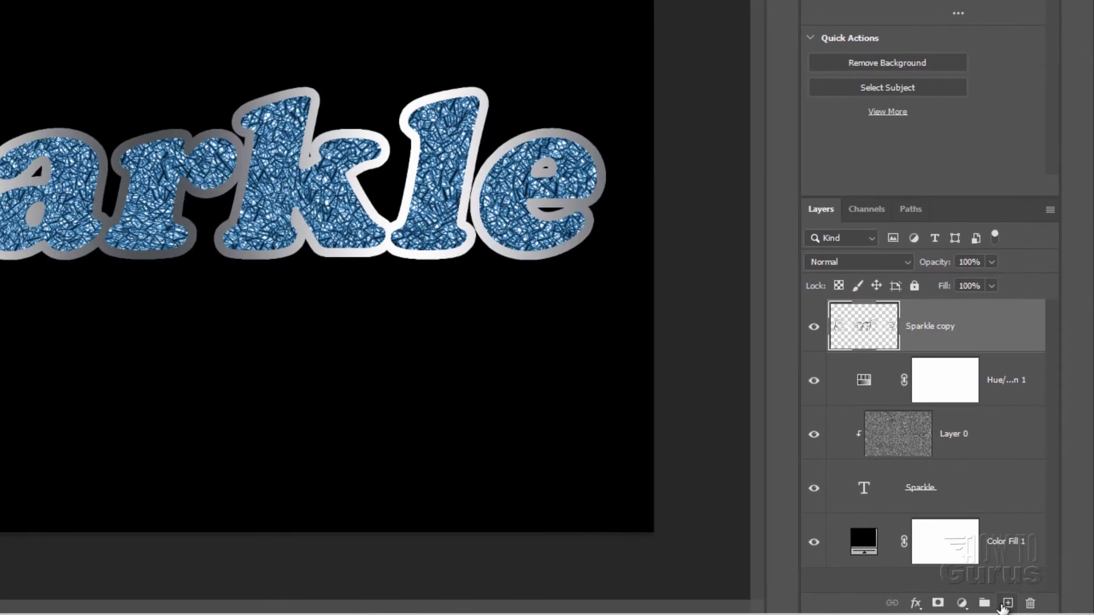
Add a new empty Layer 1 at the top of the stack and show the Brushes panel.
{"action": "left_click", "coordinate": [1008, 603]}
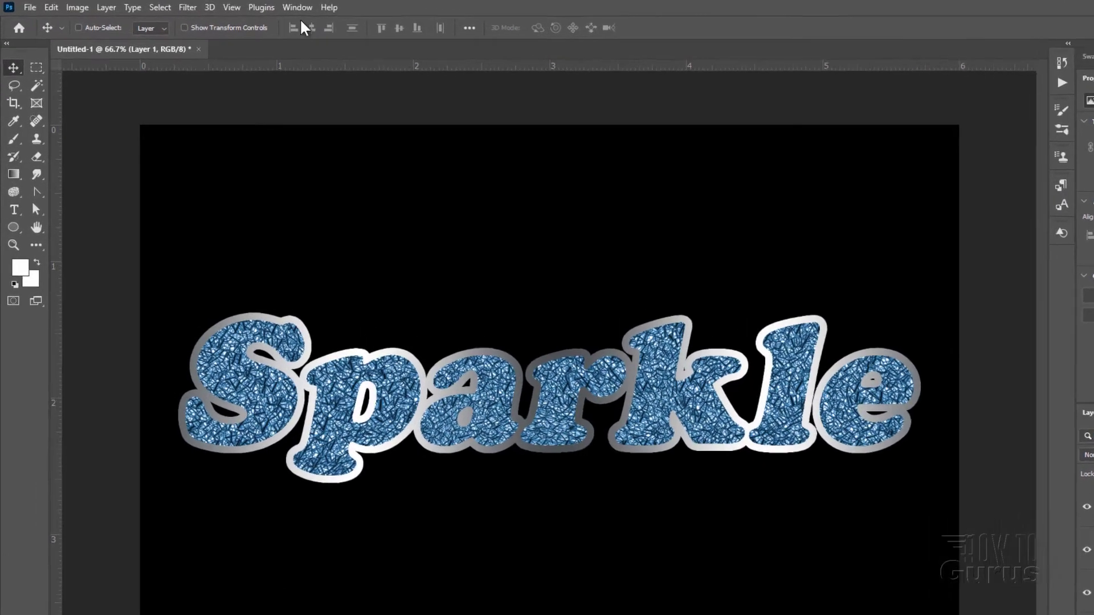
{"action": "left_click", "coordinate": [248, 6]}
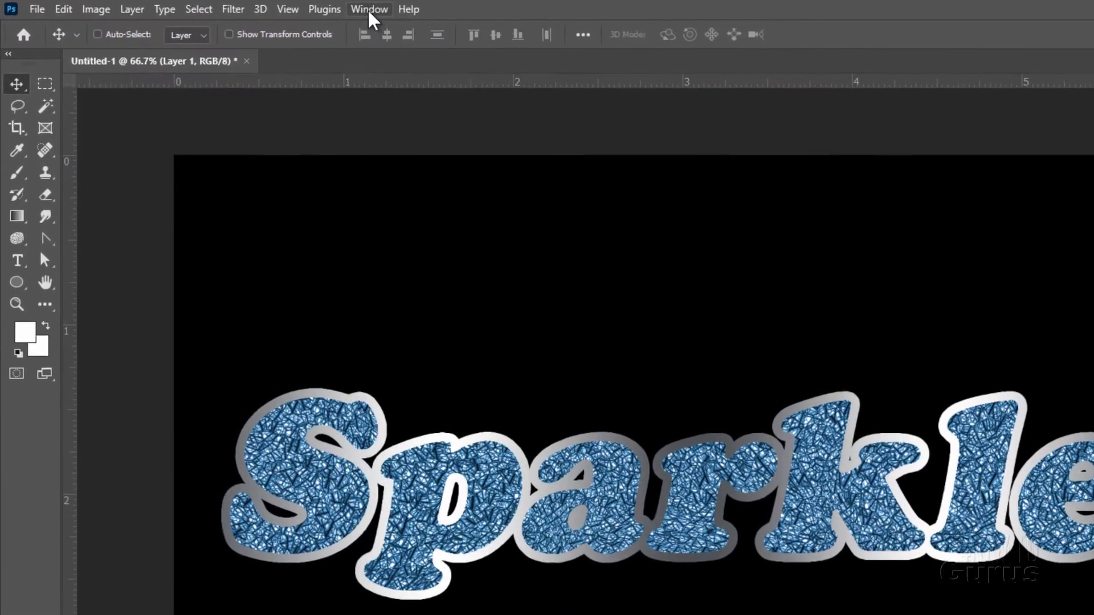
{"action": "left_click", "coordinate": [399, 176]}
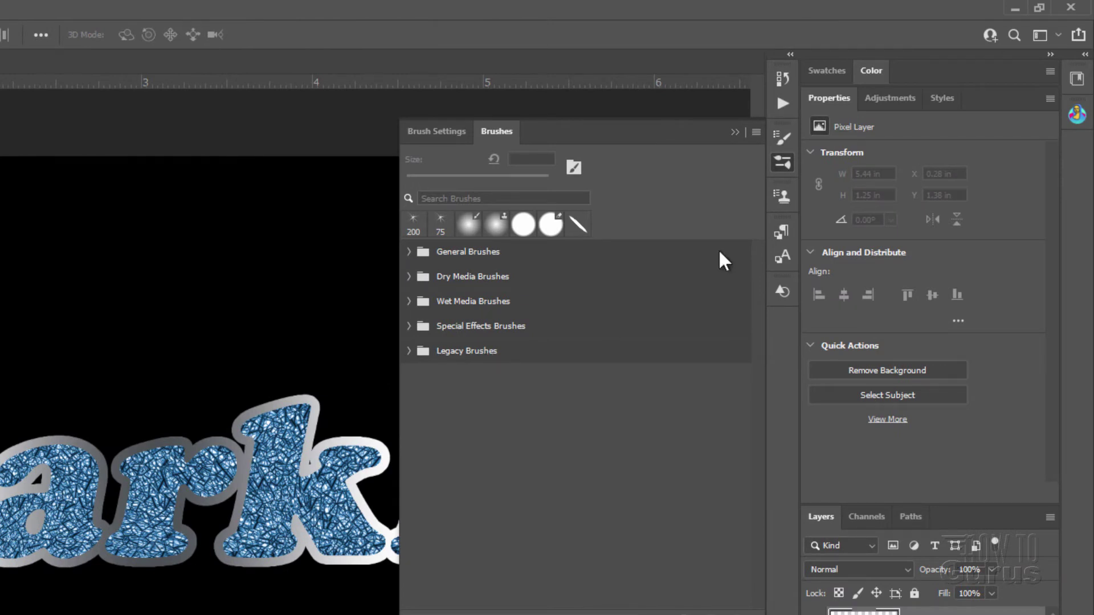
Check the Brushes panel options, collapse the panel, and reset colours to default black and white.
{"action": "left_click", "coordinate": [756, 132]}
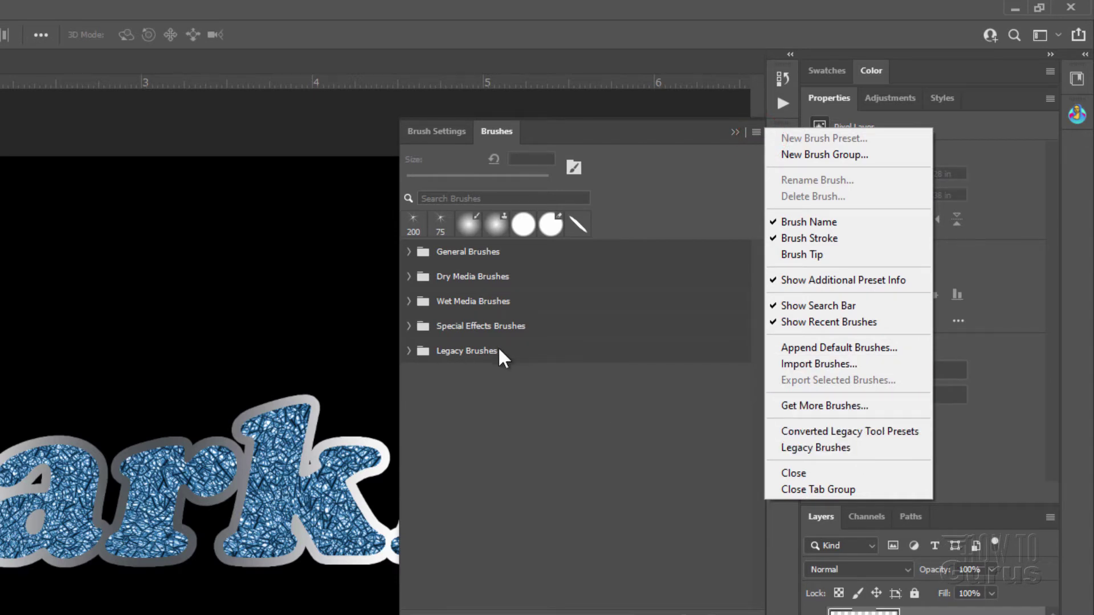
{"action": "left_click", "coordinate": [669, 134]}
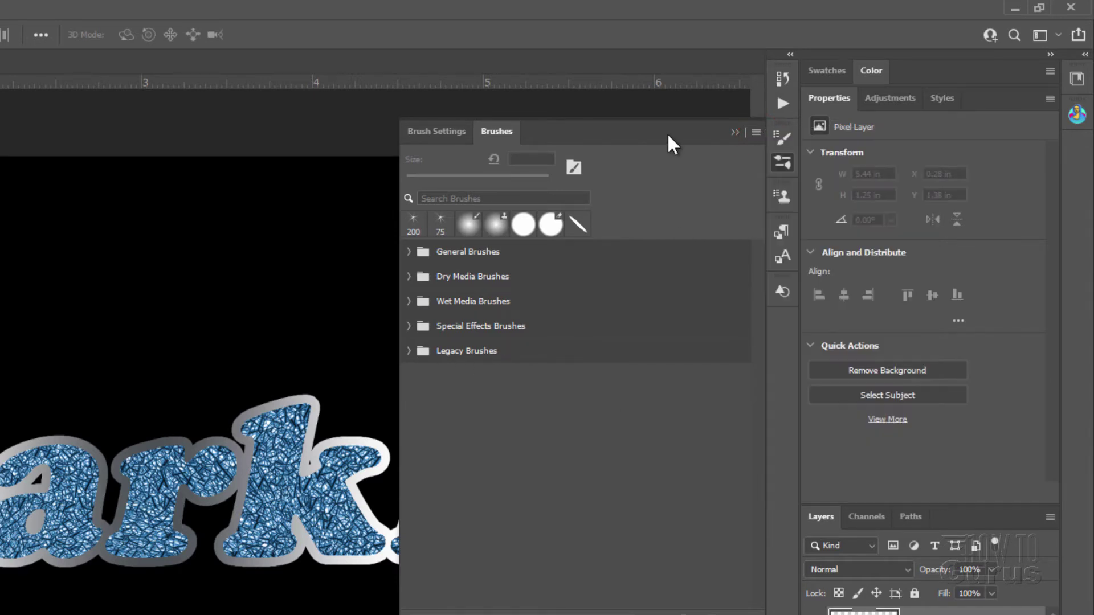
{"action": "left_click", "coordinate": [735, 132]}
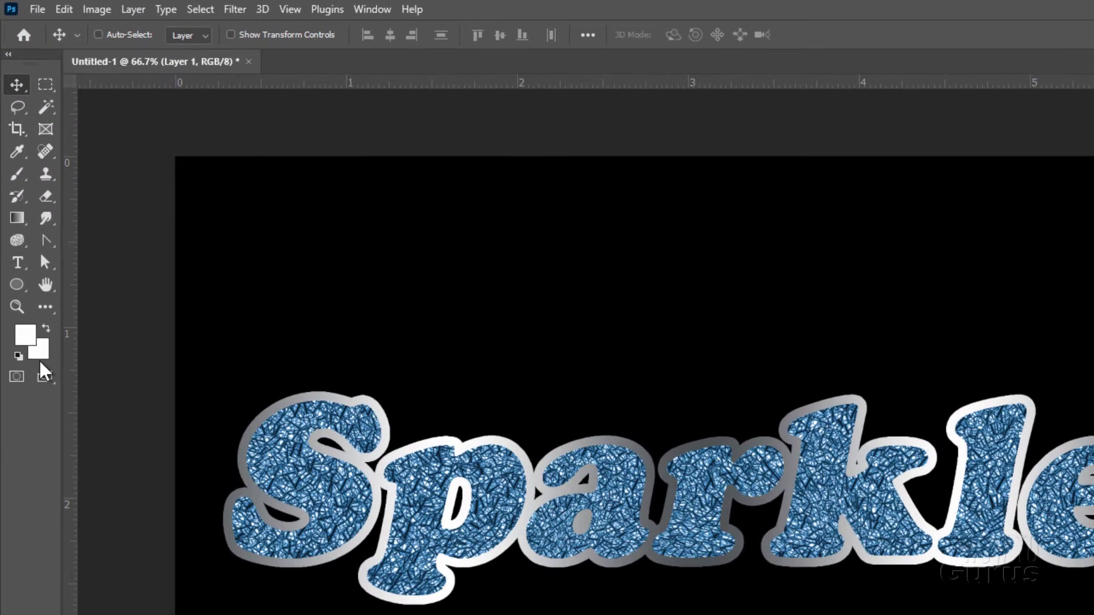
{"action": "left_click", "coordinate": [13, 237]}
With white as foreground, pick the Brush tool's Legacy Assorted Starburst - Small preset and select its size value.
{"action": "key", "text": "x"}
{"action": "left_click", "coordinate": [17, 175]}
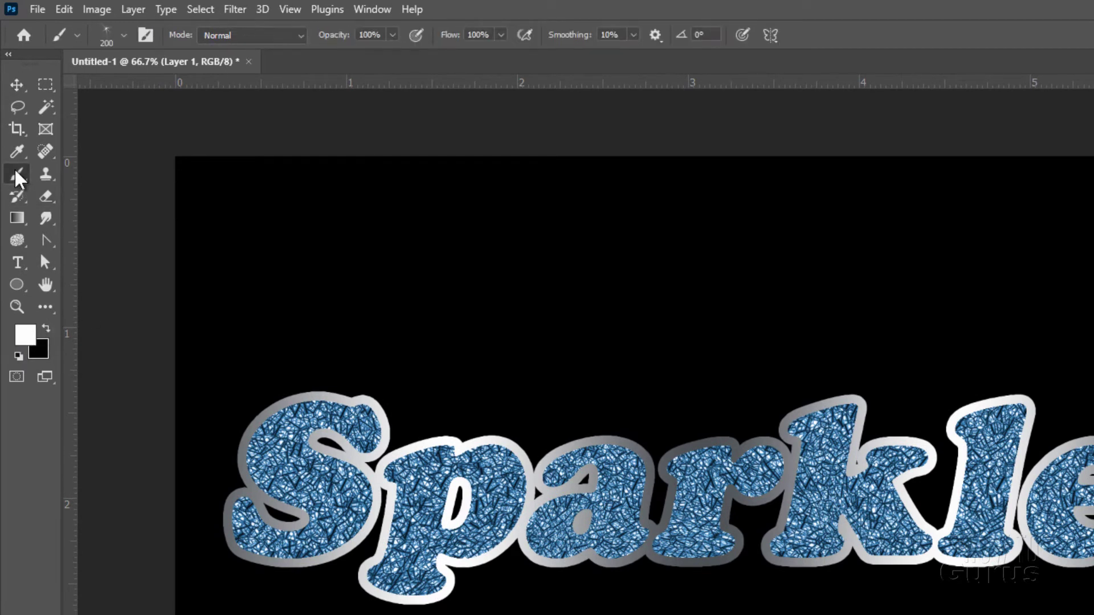
{"action": "left_click", "coordinate": [124, 36]}
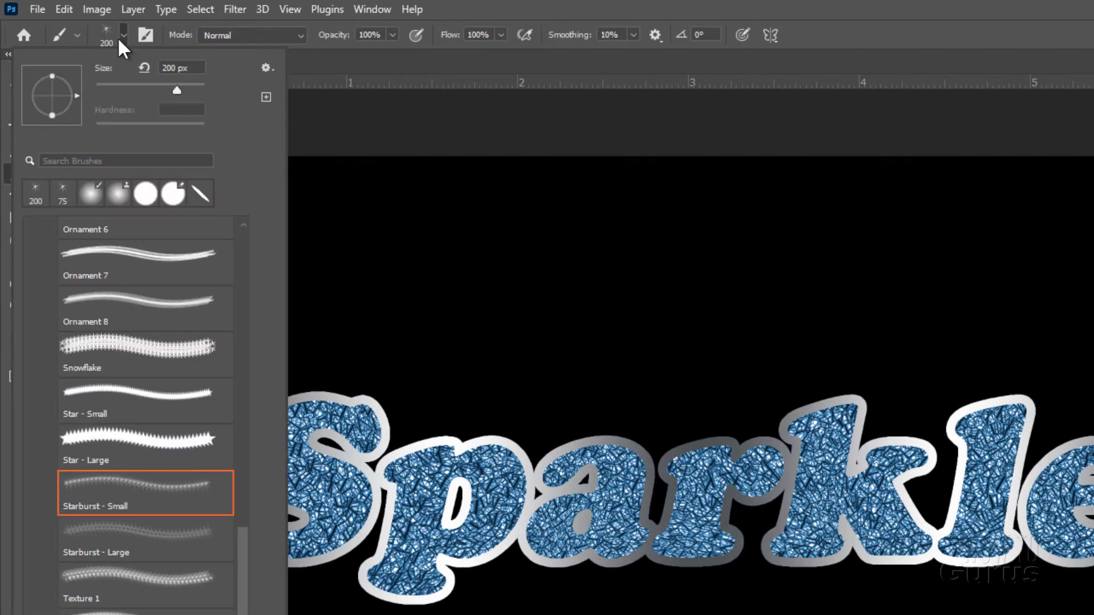
{"action": "mouse_move", "coordinate": [247, 576]}
{"action": "left_mouse_down"}
{"action": "mouse_move", "coordinate": [222, 403]}
{"action": "mouse_move", "coordinate": [228, 240]}
{"action": "mouse_move", "coordinate": [239, 310]}
{"action": "left_mouse_up"}
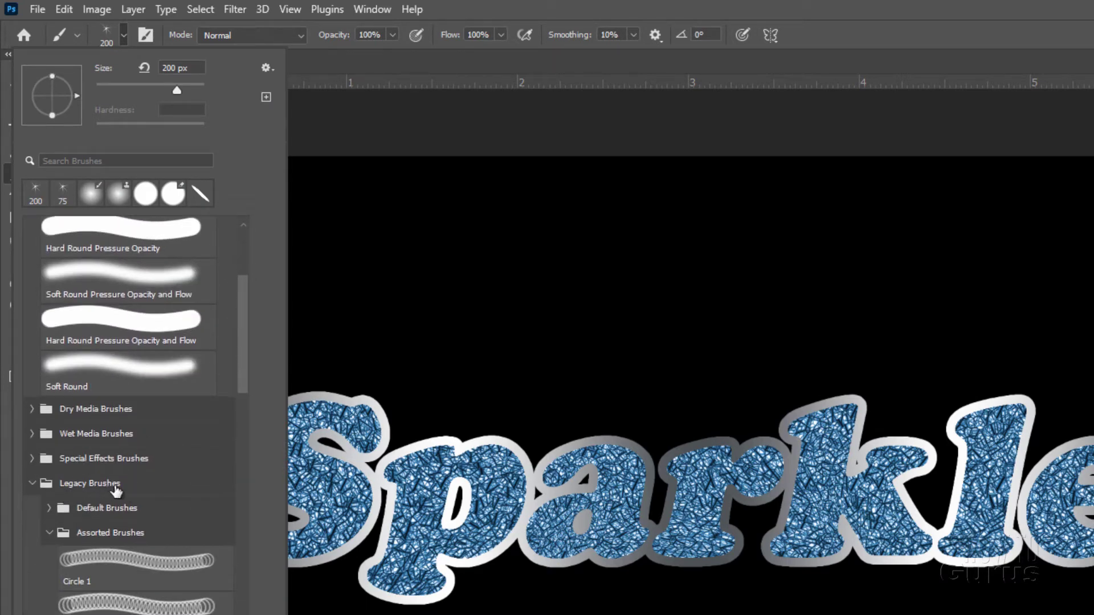
{"action": "left_click_drag", "start_coordinate": [244, 371], "coordinate": [244, 391]}
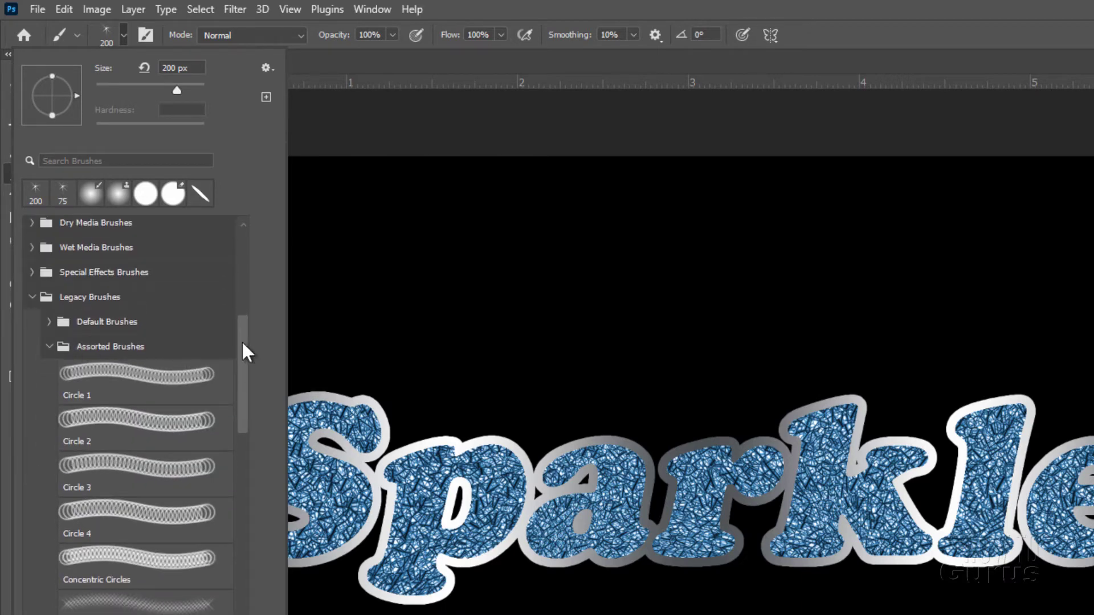
{"action": "left_click_drag", "start_coordinate": [247, 349], "coordinate": [259, 561]}
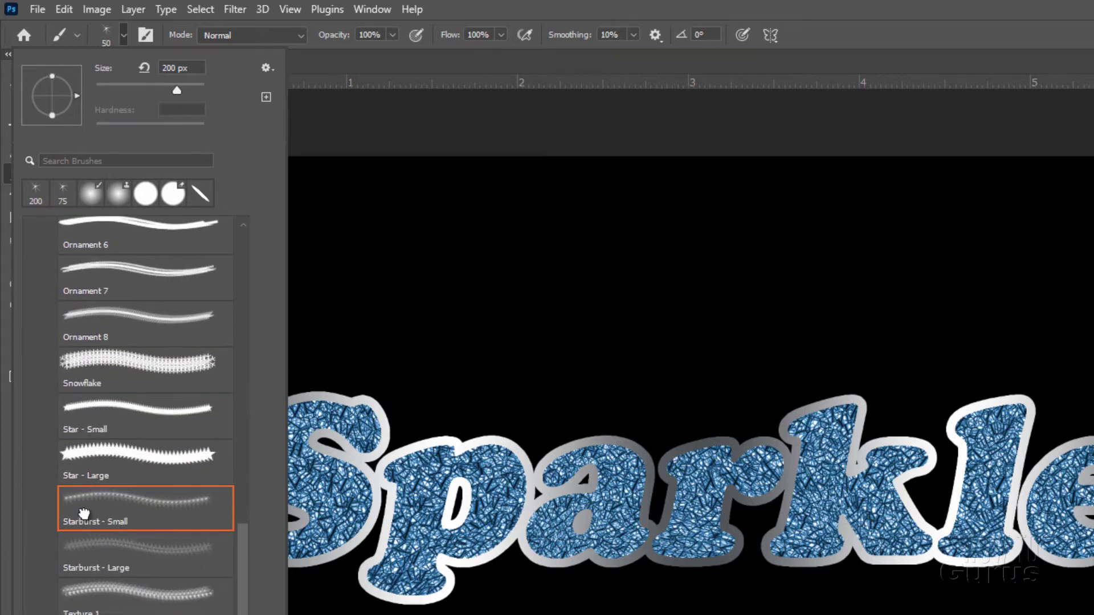
{"action": "left_click", "coordinate": [85, 516]}
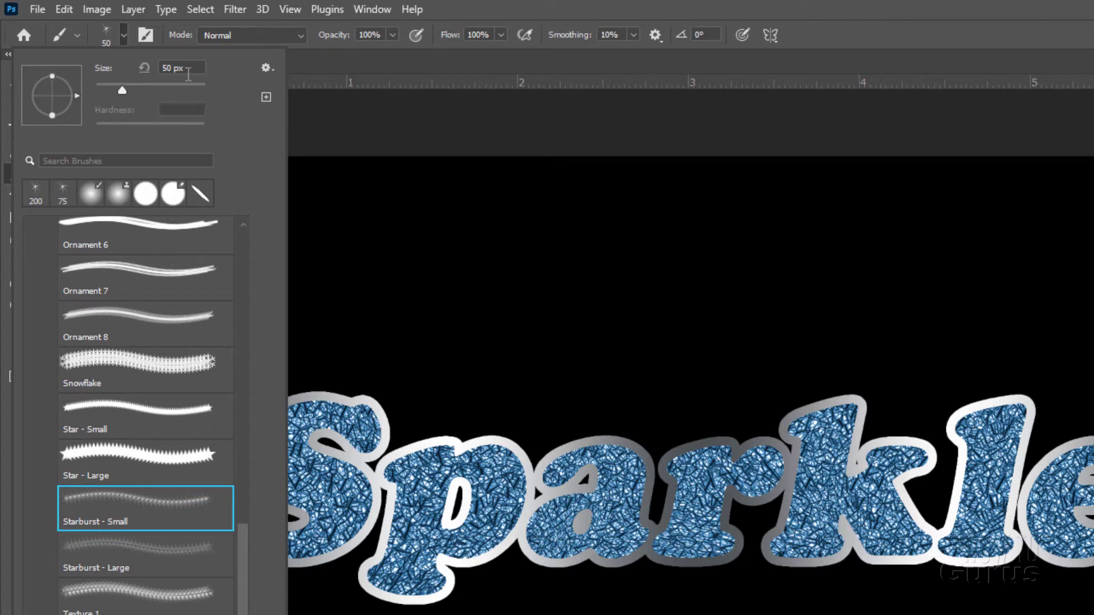
{"action": "left_click_drag", "start_coordinate": [173, 71], "coordinate": [150, 71]}
Set the Starburst brush to 75 px and stamp sparkles above the text, undoing unwanted stamps.
{"action": "type", "text": "75"}
{"action": "left_click", "coordinate": [100, 41]}
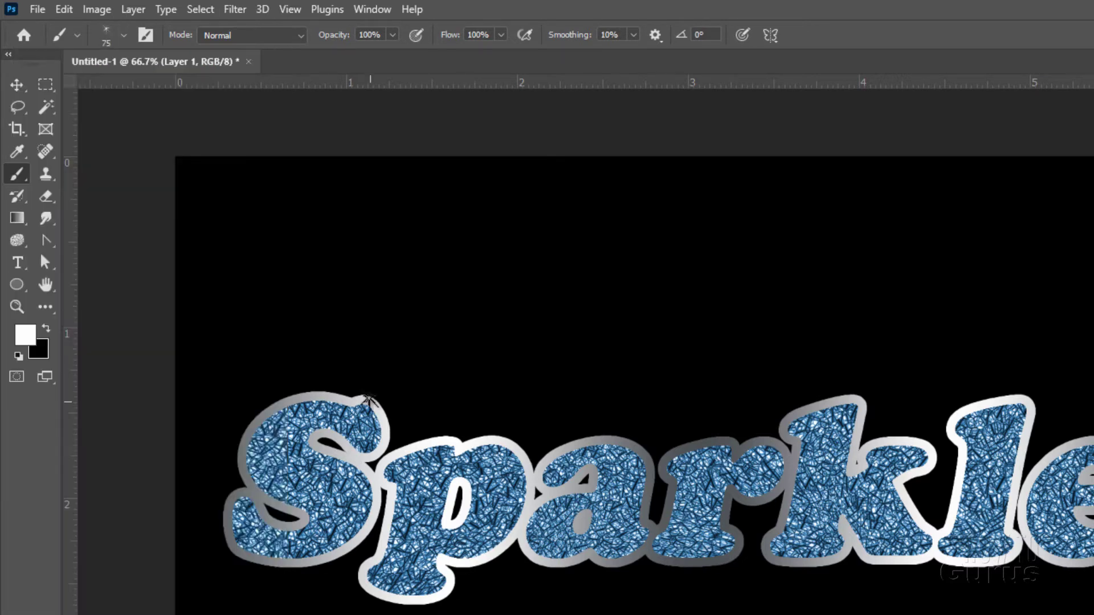
{"action": "left_click", "coordinate": [483, 274]}
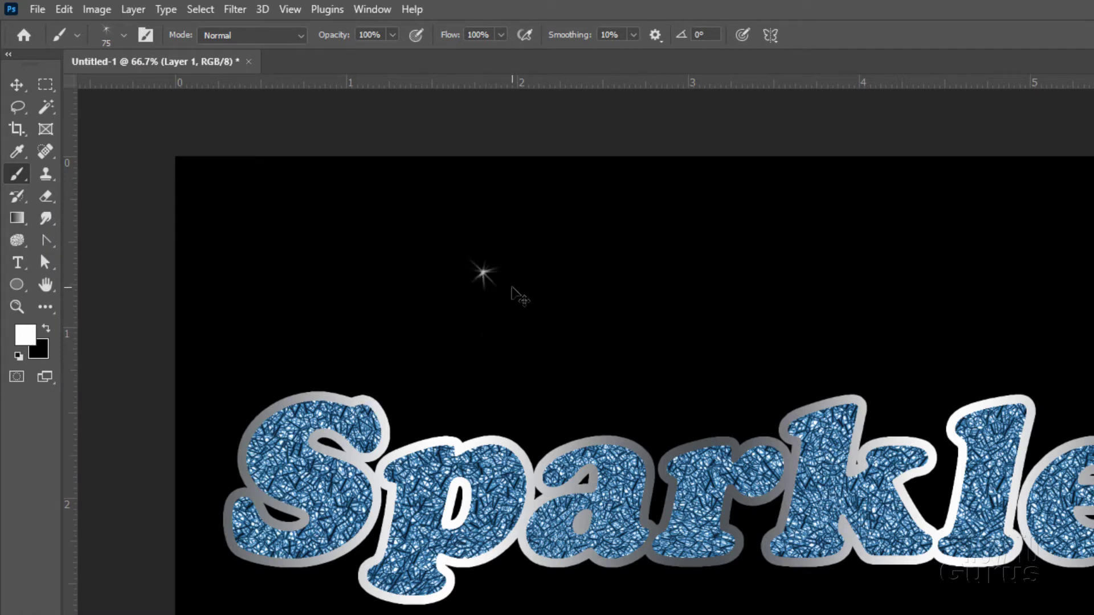
{"action": "key", "text": "ctrl+z"}
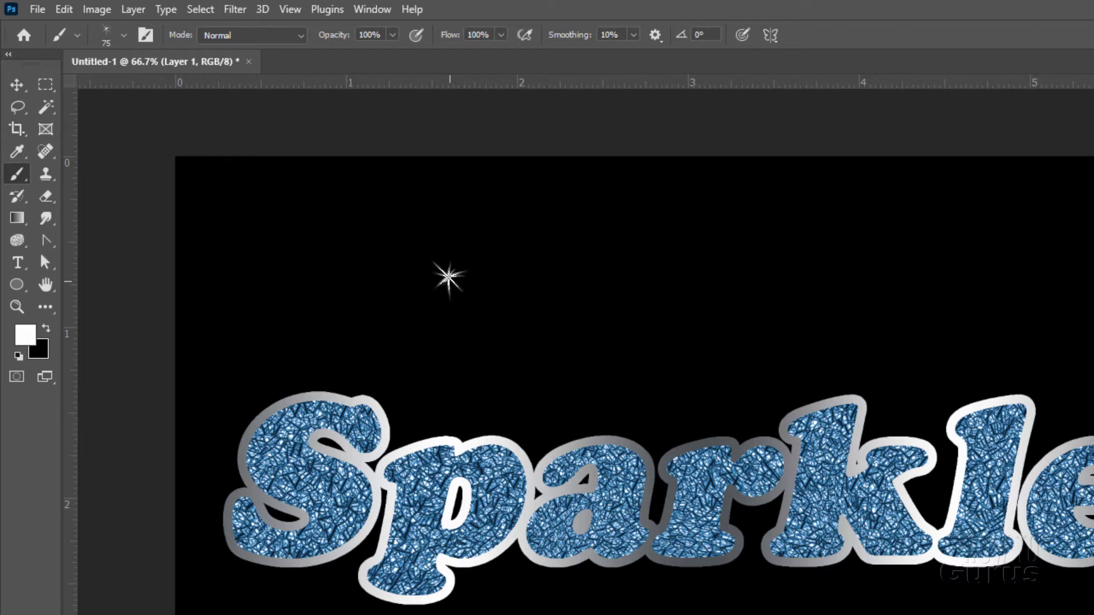
{"action": "left_click", "coordinate": [449, 278]}
{"action": "key", "text": "ctrl+z"}
{"action": "left_click", "coordinate": [526, 294], "text": "ctrl"}
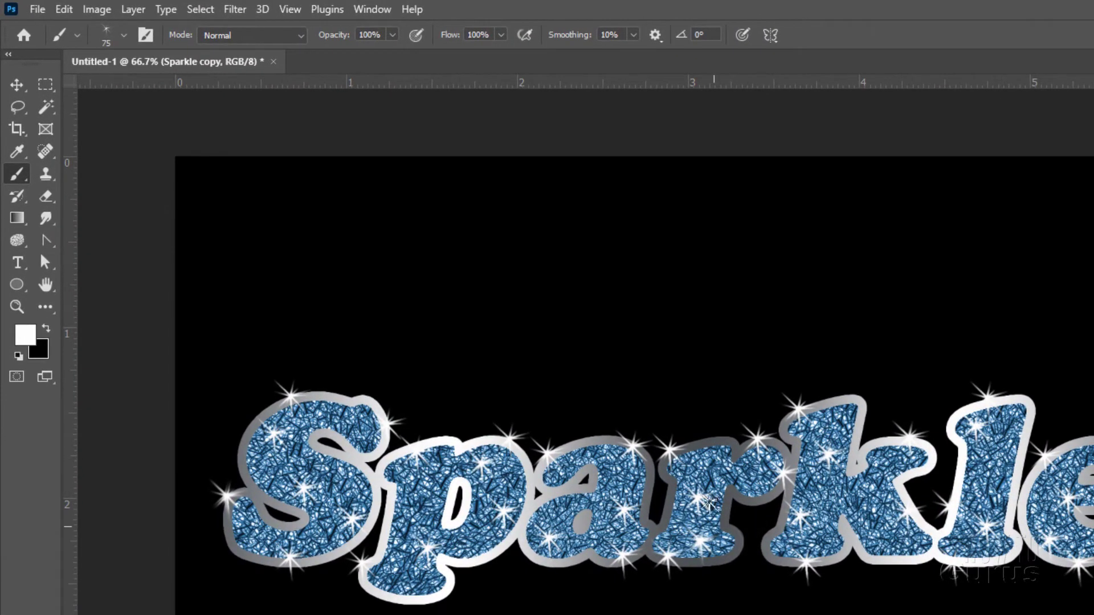
Enlarge the Starburst - Small brush to 200 px in the preset picker.
{"action": "left_click", "coordinate": [124, 35]}
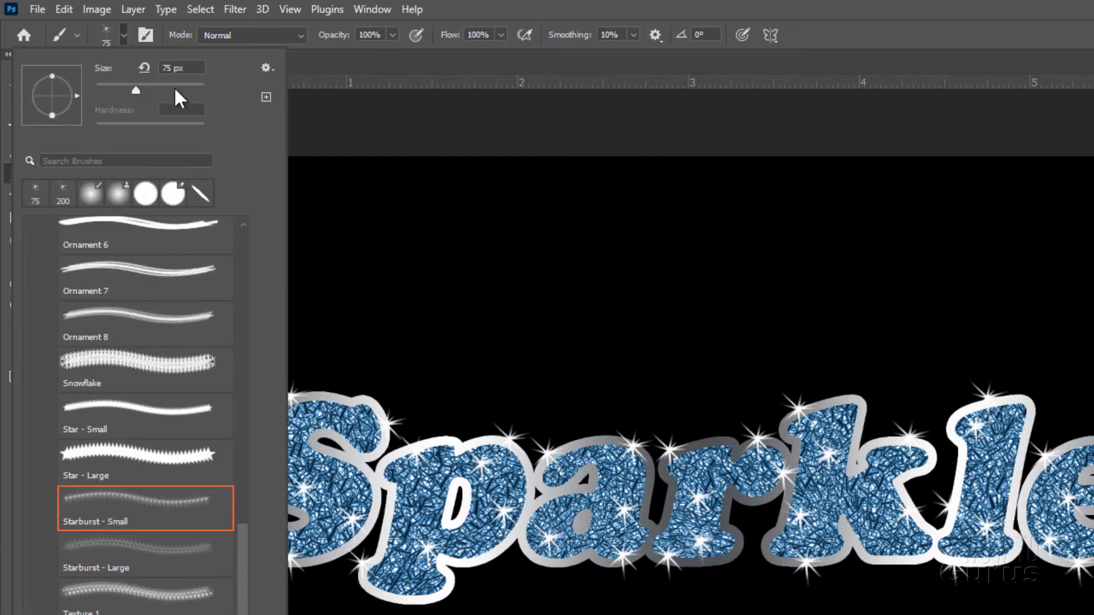
{"action": "left_click", "coordinate": [184, 68]}
{"action": "type", "text": "200"}
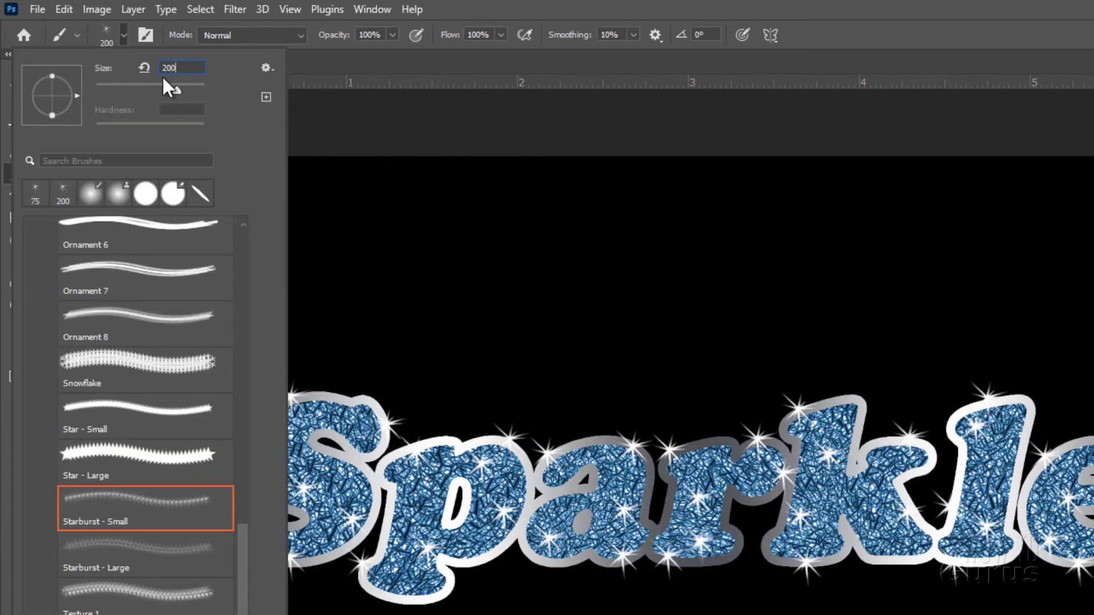
{"action": "left_click", "coordinate": [126, 35]}
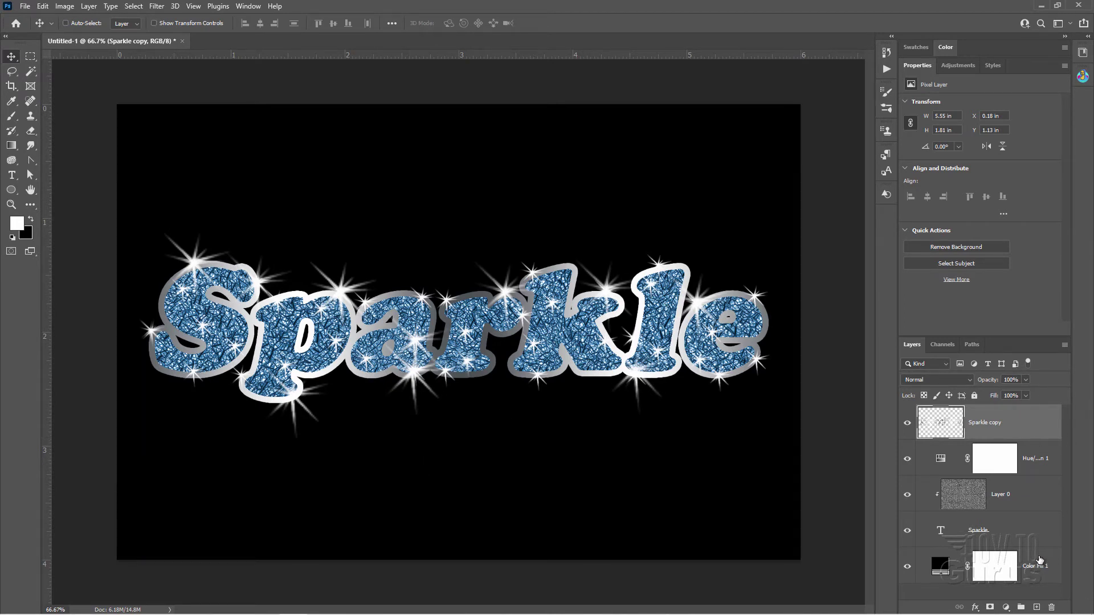
Duplicate Color Fill 1 as Color Fill 1 copy and rasterize the copy into pixels.
{"action": "left_click", "coordinate": [918, 570]}
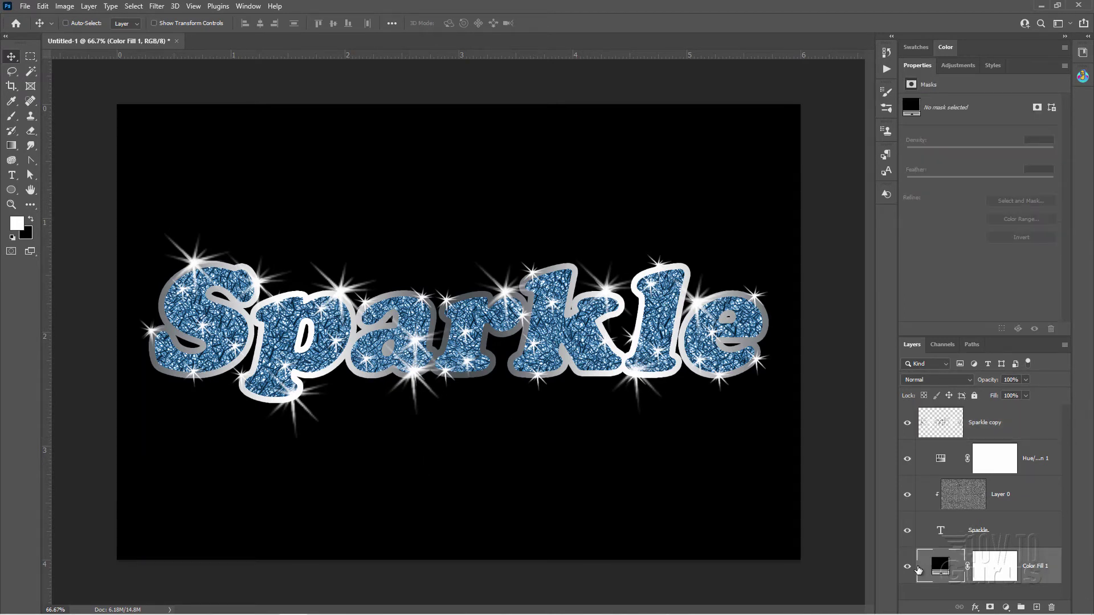
{"action": "right_click", "coordinate": [1031, 576]}
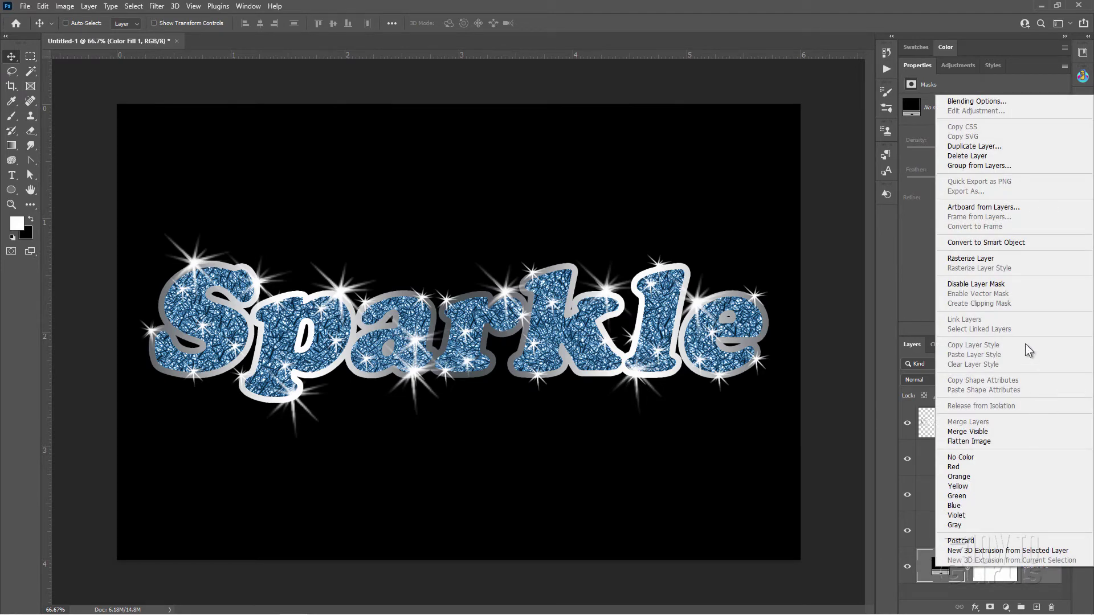
{"action": "left_click", "coordinate": [972, 146]}
{"action": "left_click", "coordinate": [636, 167]}
{"action": "scroll", "coordinate": [1069, 520], "scroll_direction": "down", "scroll_amount": 1}
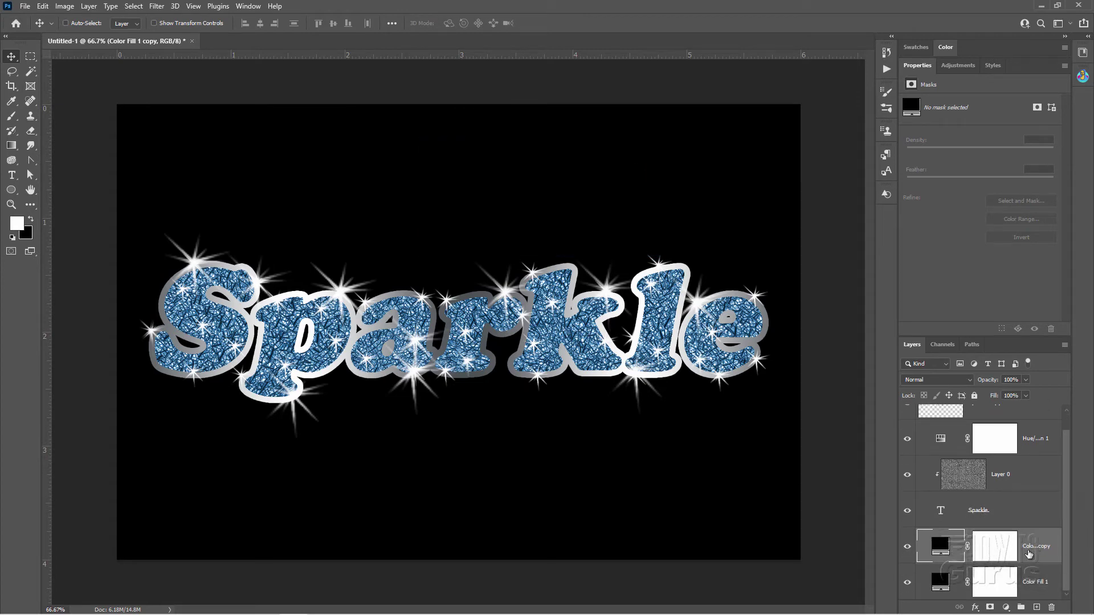
{"action": "right_click", "coordinate": [1030, 552]}
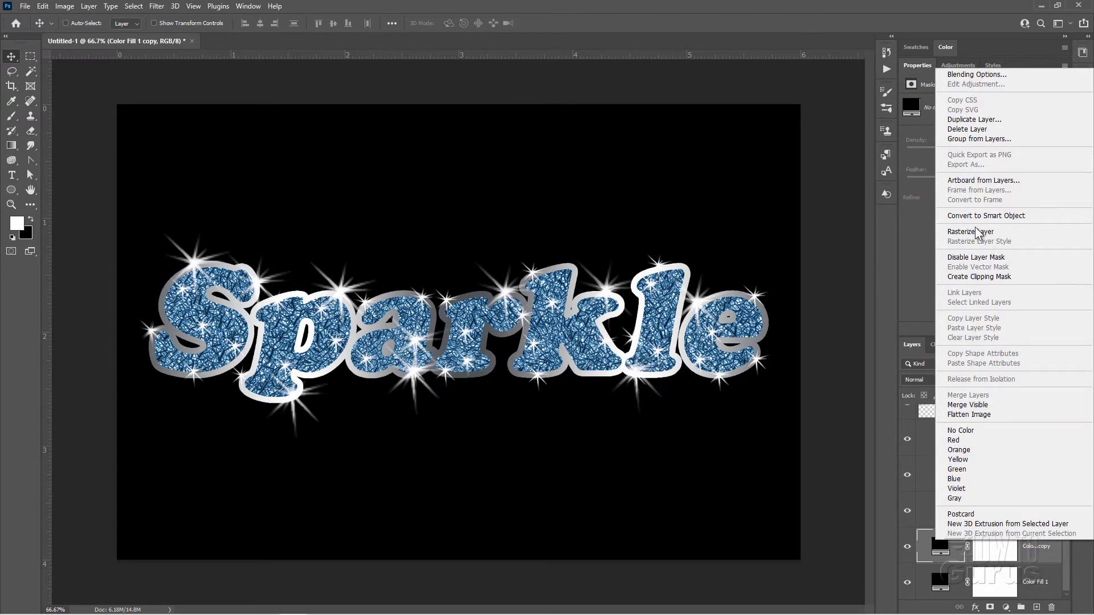
{"action": "left_click", "coordinate": [977, 232]}
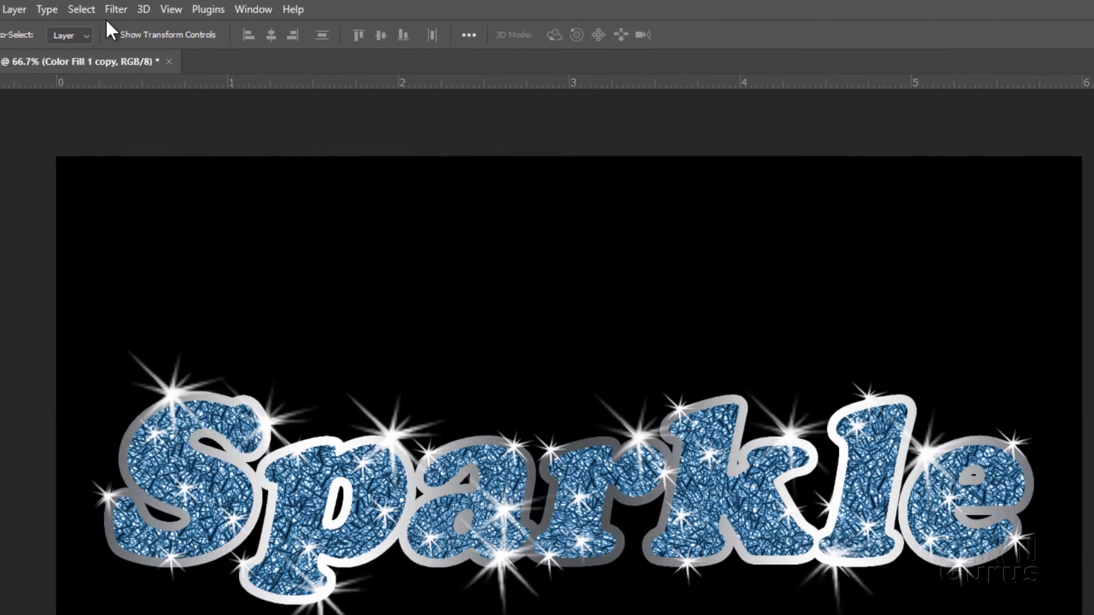
Render a Lens Flare on Color Fill 1 copy with its centre to the left, then nudge the layer right and up.
{"action": "left_click", "coordinate": [155, 7]}
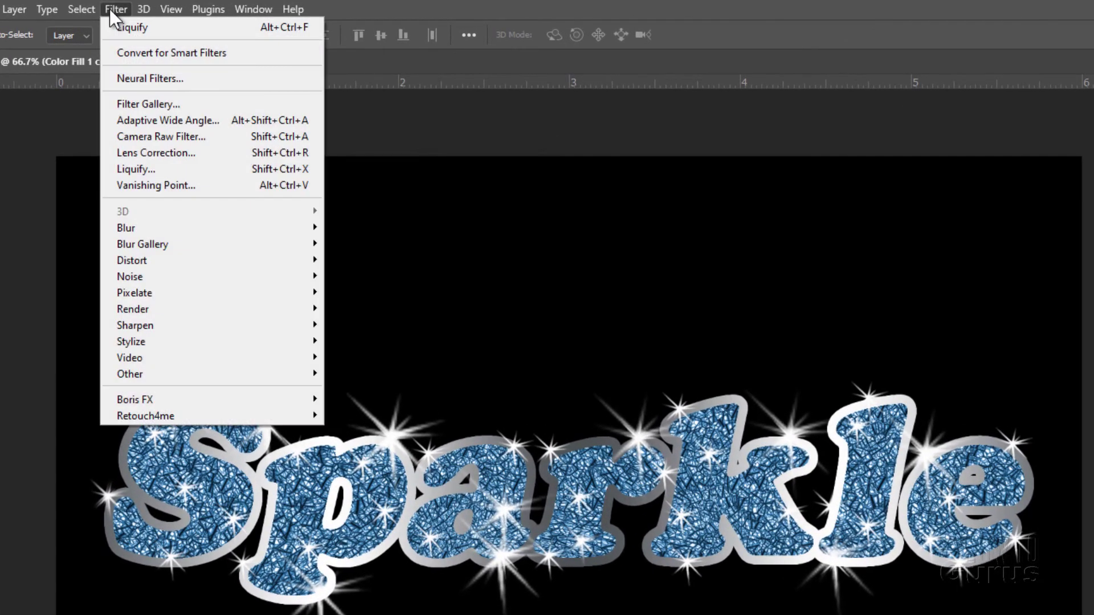
{"action": "mouse_move", "coordinate": [177, 311]}
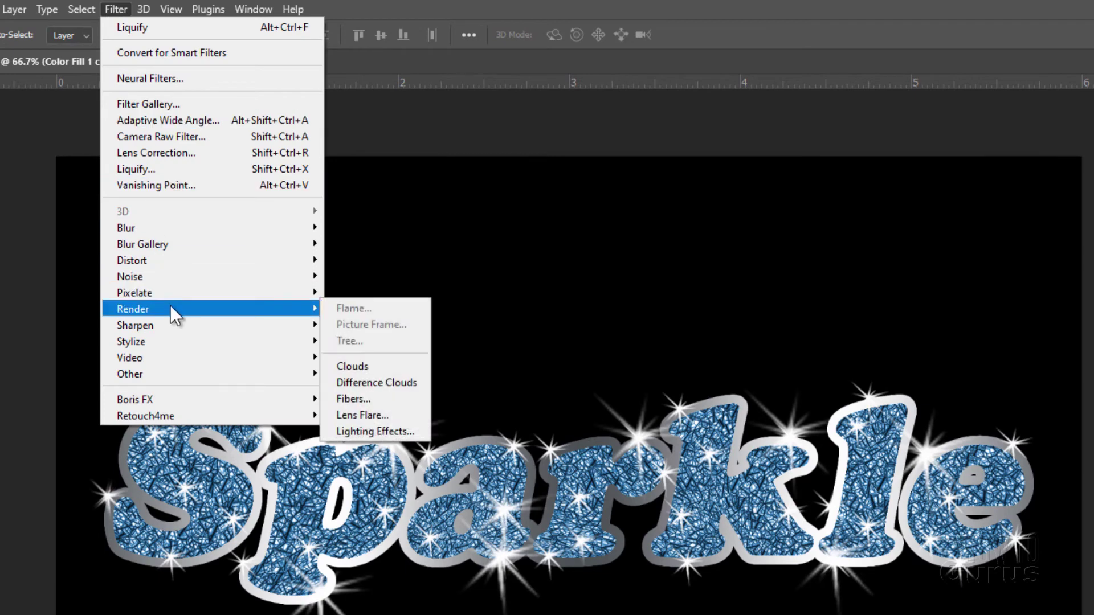
{"action": "left_click", "coordinate": [367, 416]}
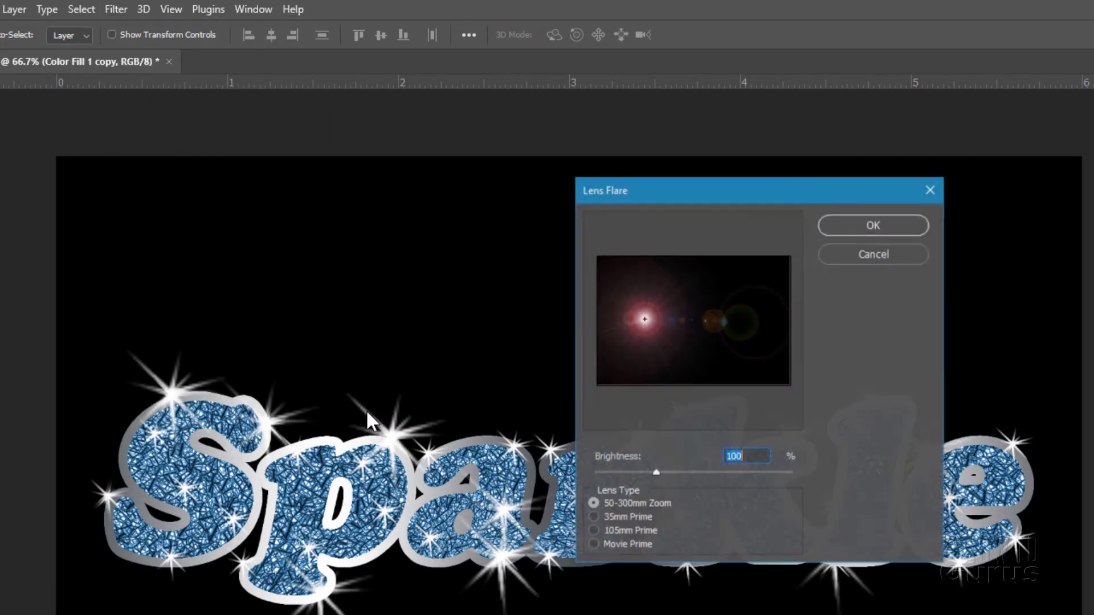
{"action": "left_click_drag", "start_coordinate": [729, 208], "coordinate": [812, 272]}
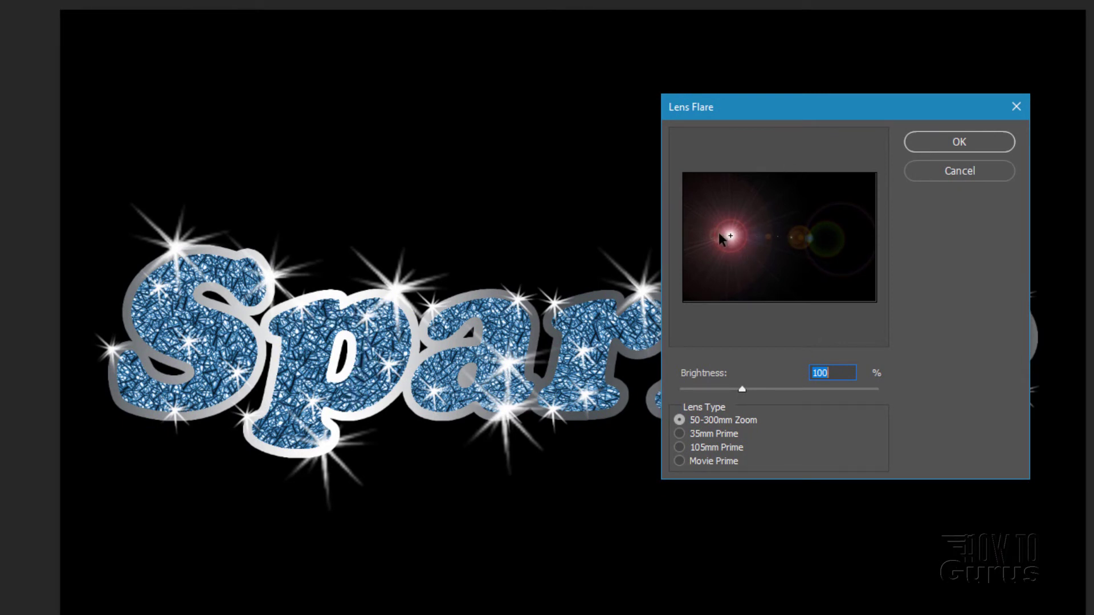
{"action": "mouse_move", "coordinate": [734, 239]}
{"action": "left_mouse_down"}
{"action": "mouse_move", "coordinate": [707, 235]}
{"action": "mouse_move", "coordinate": [732, 231]}
{"action": "mouse_move", "coordinate": [706, 237]}
{"action": "mouse_move", "coordinate": [722, 243]}
{"action": "left_mouse_up"}
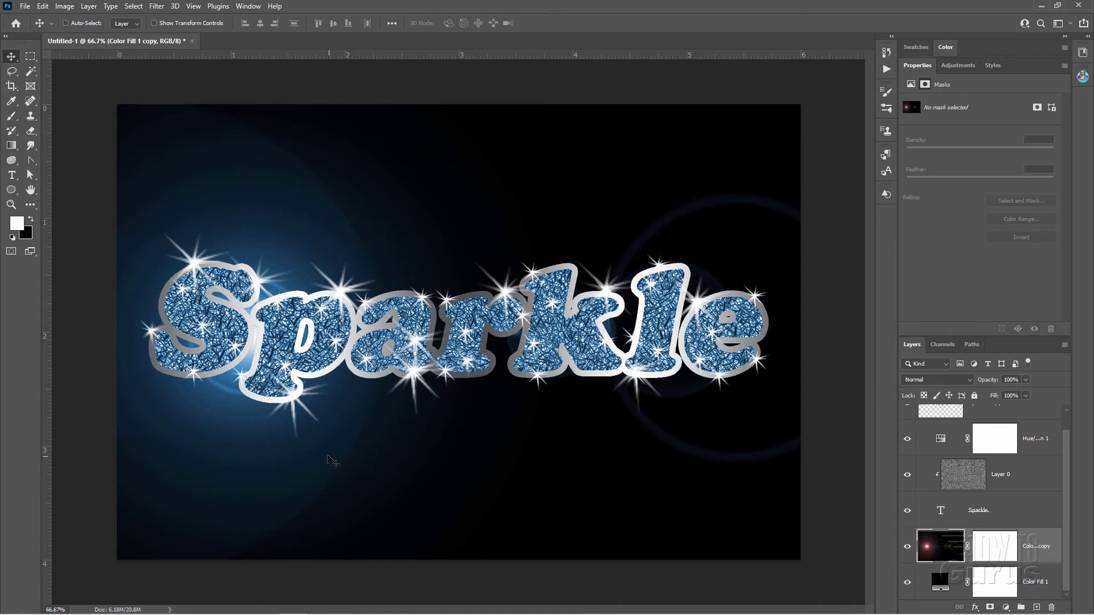
{"action": "left_click_drag", "start_coordinate": [239, 448], "coordinate": [254, 422]}
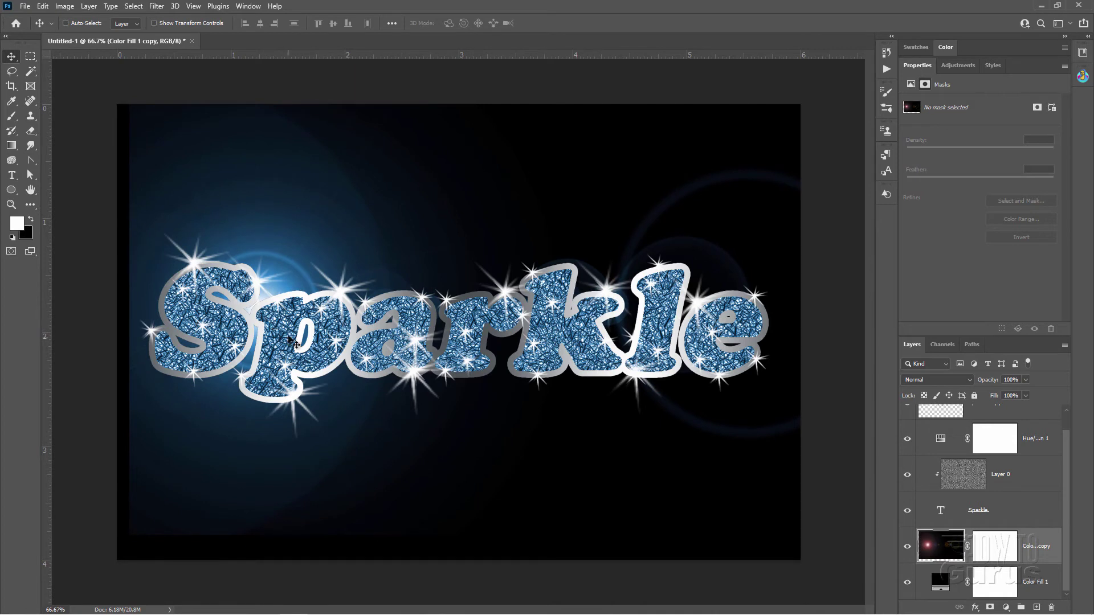
Rotate the lens-flare layer 15° and shift it slightly lower, then commit the transform.
{"action": "key", "text": "ctrl+t"}
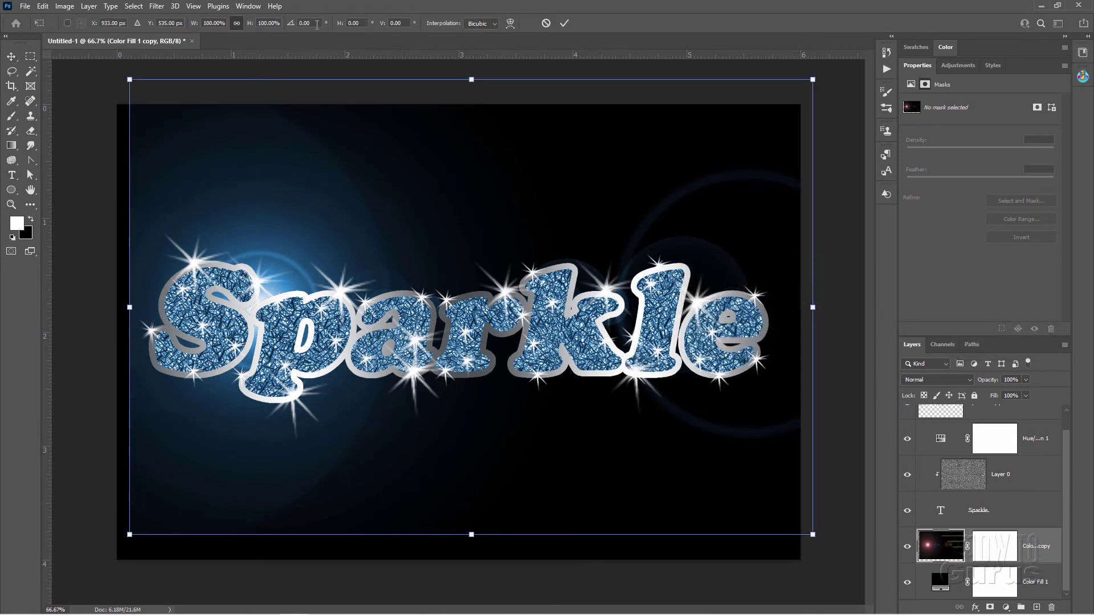
{"action": "type", "text": "15"}
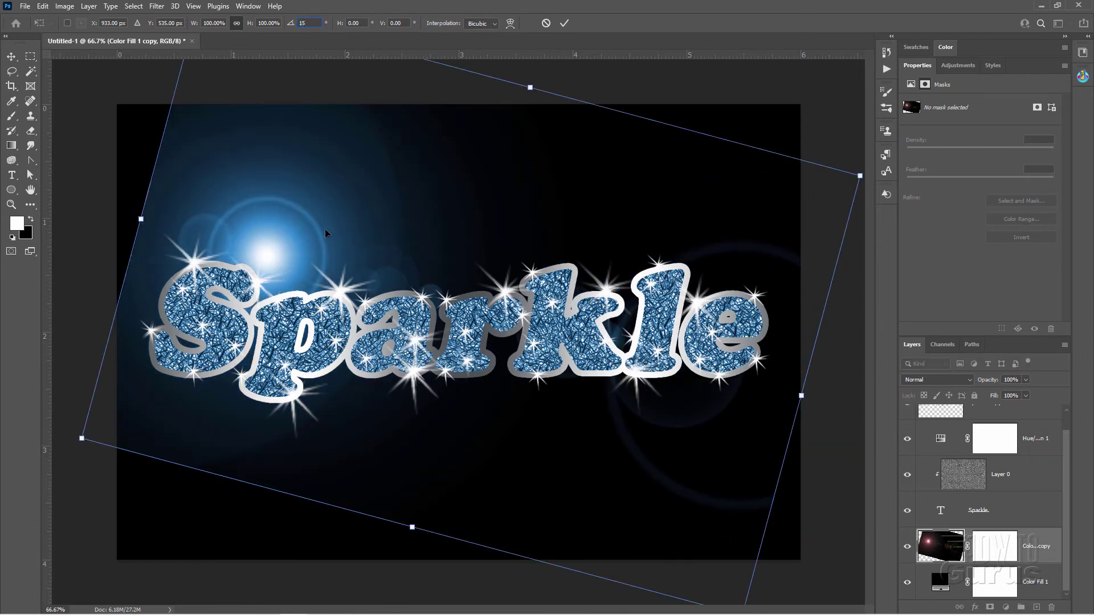
{"action": "left_click_drag", "start_coordinate": [321, 229], "coordinate": [324, 271]}
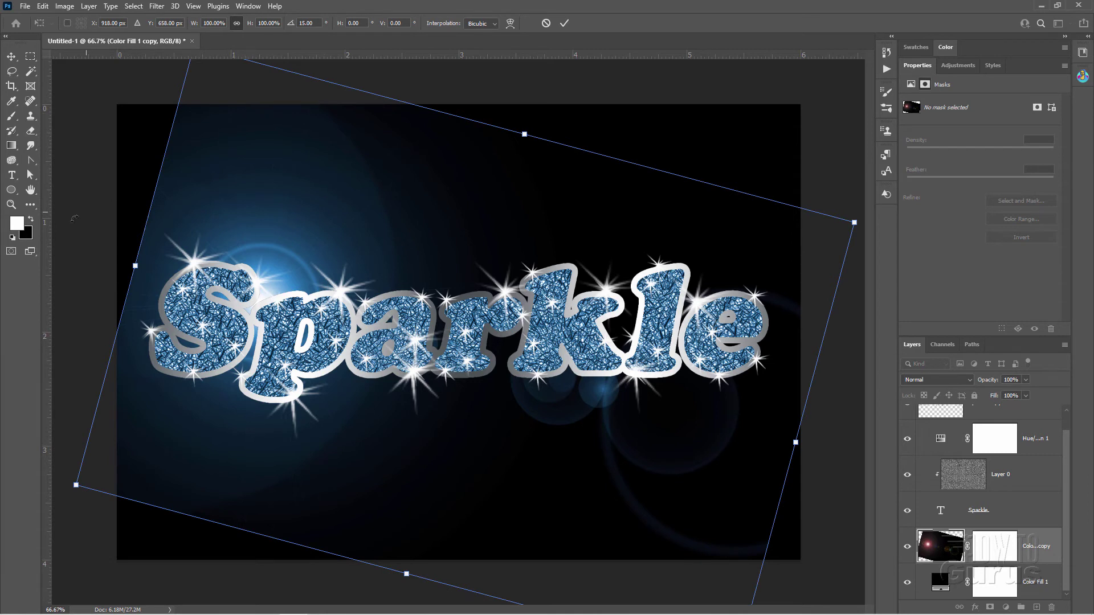
{"action": "left_click", "coordinate": [12, 205]}
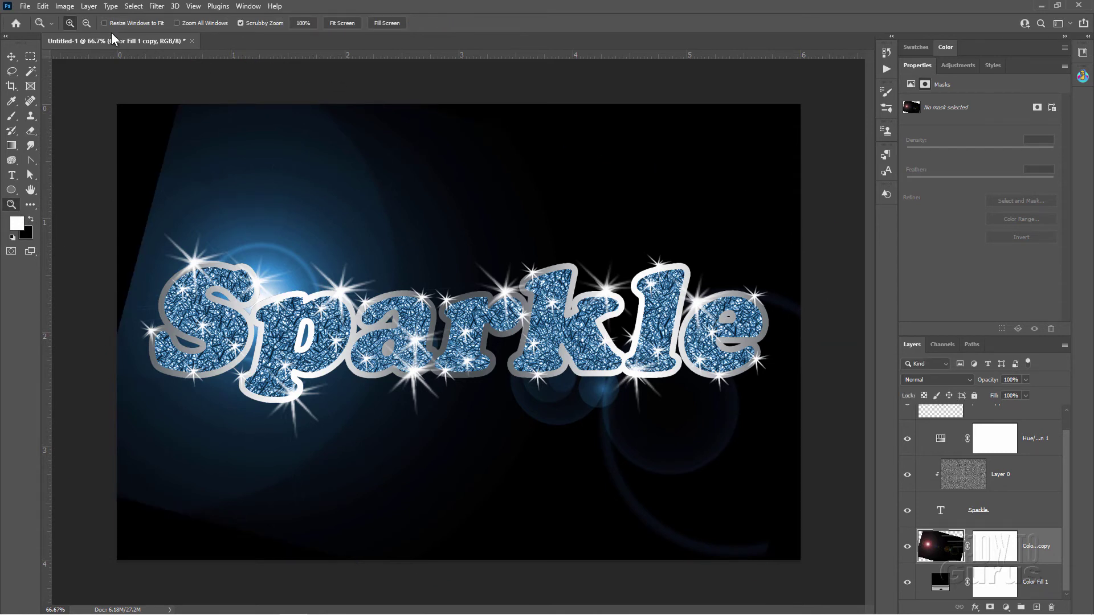
Zoom out and scale the lens-flare layer up to about 117.79% from its corner.
{"action": "left_click", "coordinate": [86, 23]}
{"action": "left_click", "coordinate": [385, 271]}
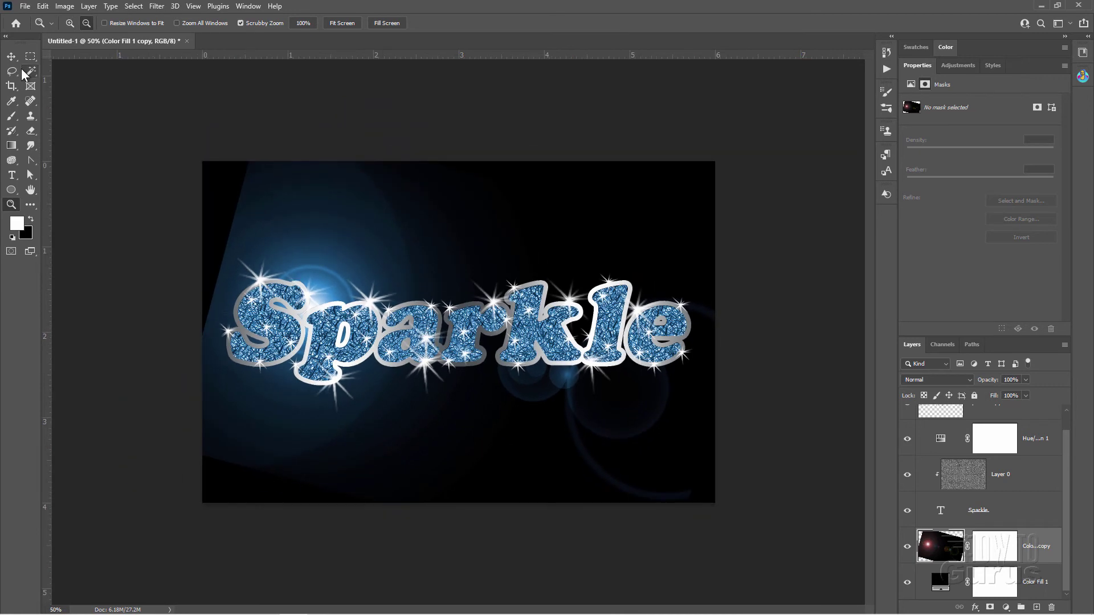
{"action": "key", "text": "v"}
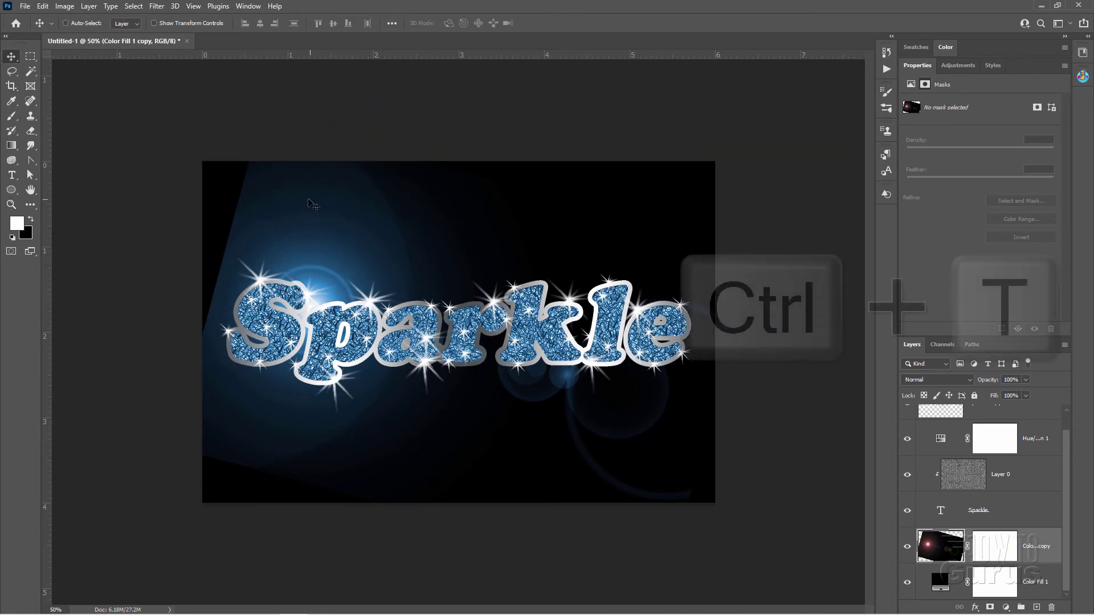
{"action": "key", "text": "ctrl+t"}
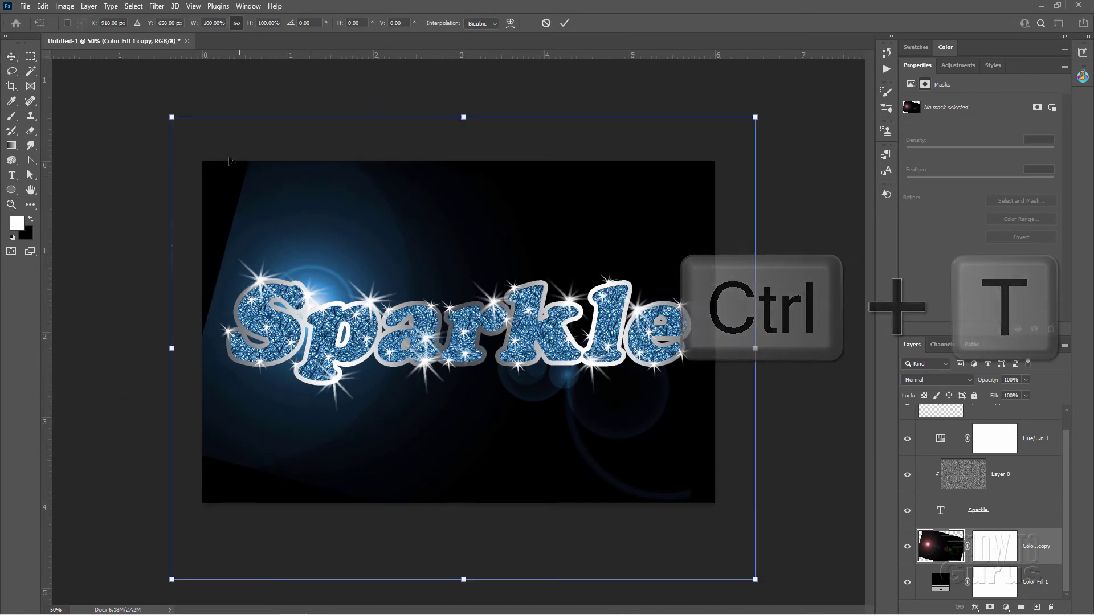
{"action": "left_click_drag", "start_coordinate": [172, 117], "coordinate": [126, 84]}
{"action": "left_click_drag", "start_coordinate": [126, 580], "coordinate": [69, 601]}
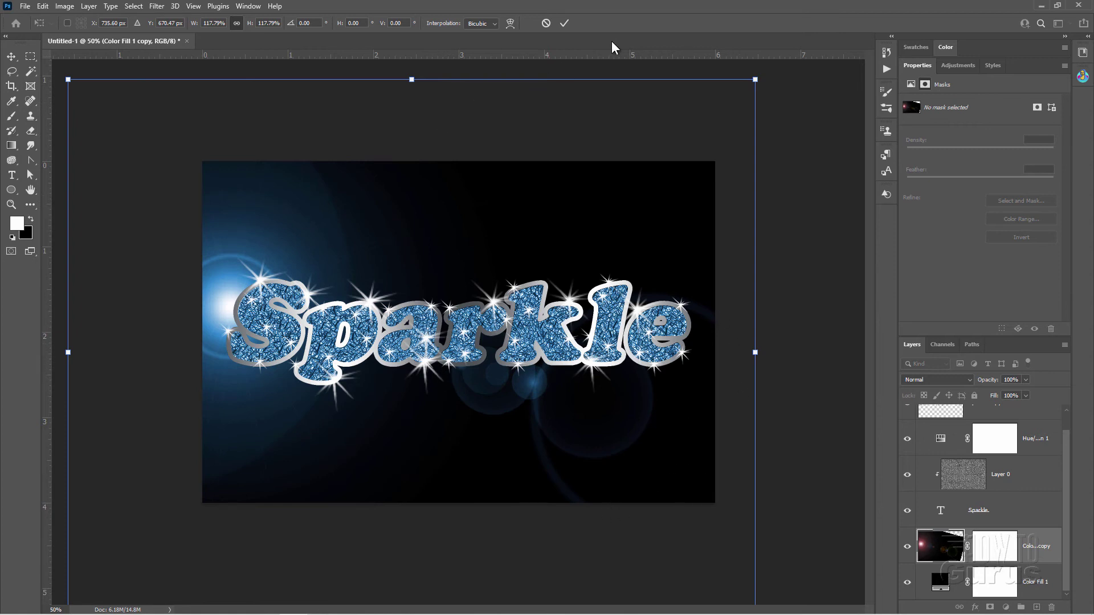
{"action": "left_click", "coordinate": [564, 23]}
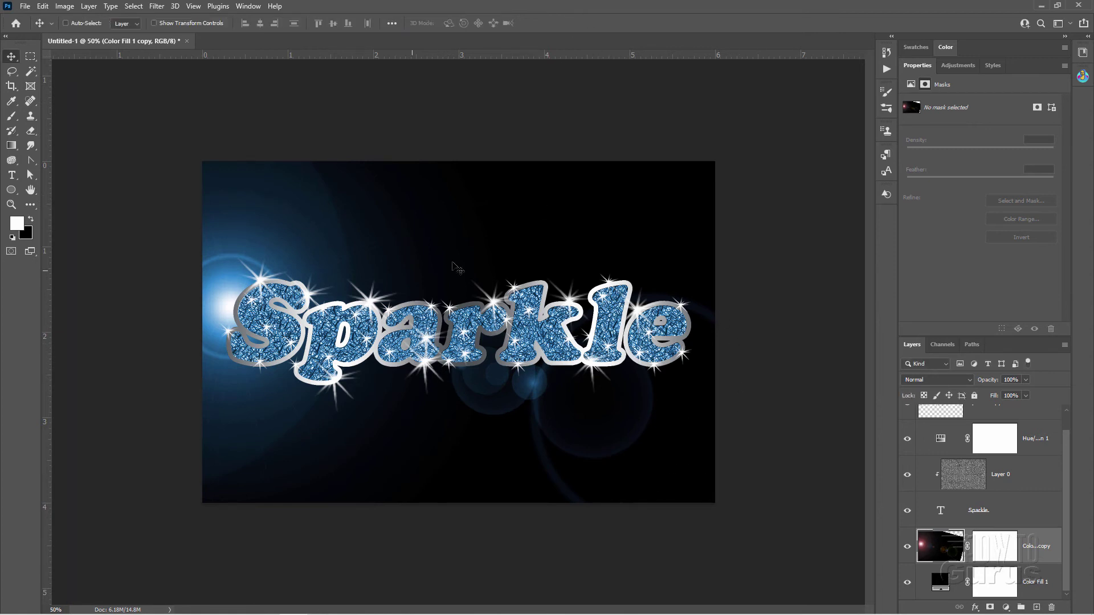
Fit the canvas on screen and move the flare so its glow sits behind the S.
{"action": "left_click", "coordinate": [10, 205]}
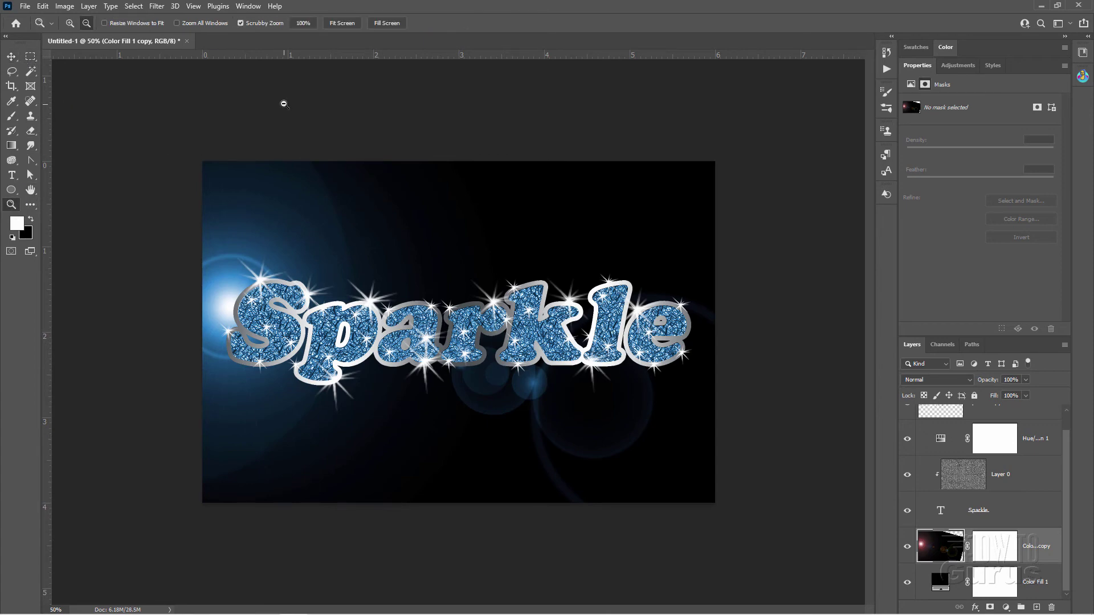
{"action": "left_click", "coordinate": [341, 23]}
{"action": "key", "text": "v"}
{"action": "left_click_drag", "start_coordinate": [109, 287], "coordinate": [163, 314]}
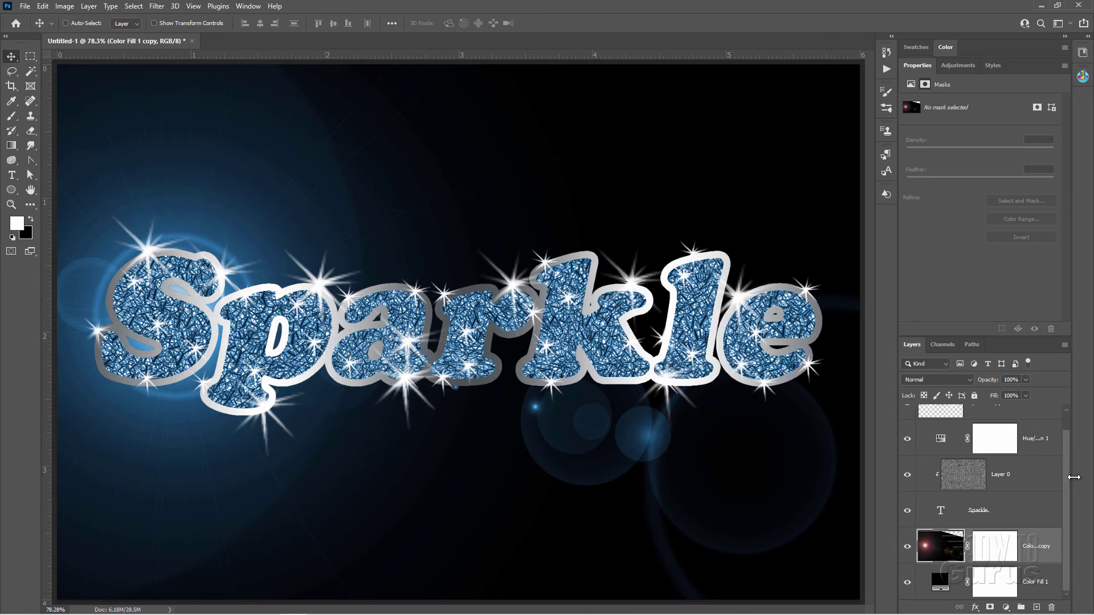
Select the Sparkle copy layer and add a Drop Shadow layer style.
{"action": "left_click_drag", "start_coordinate": [1073, 482], "coordinate": [1073, 434]}
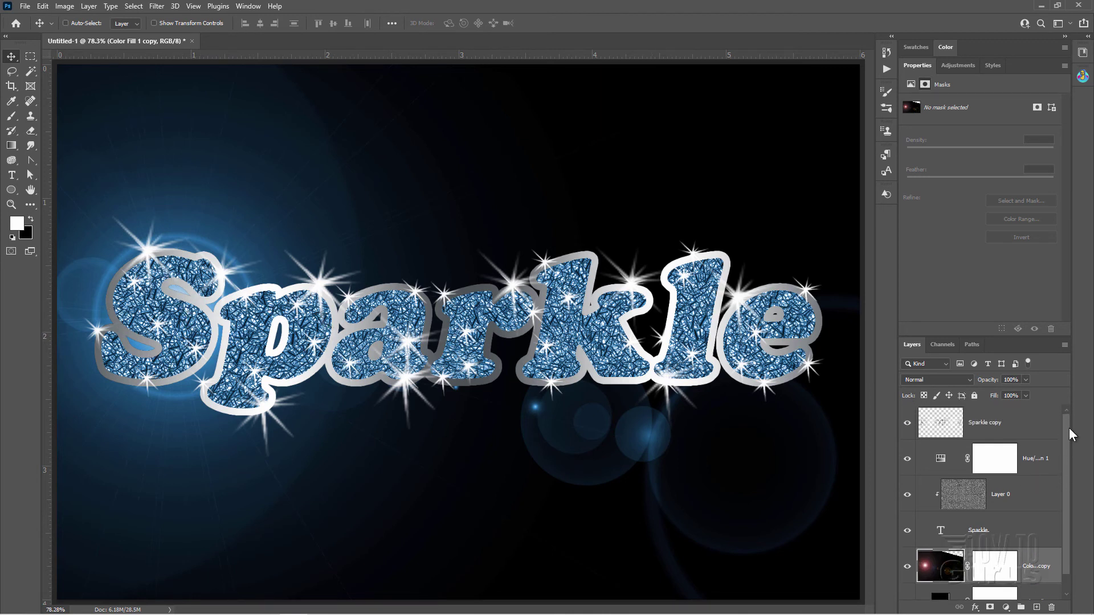
{"action": "left_click", "coordinate": [987, 427]}
{"action": "left_click", "coordinate": [88, 6]}
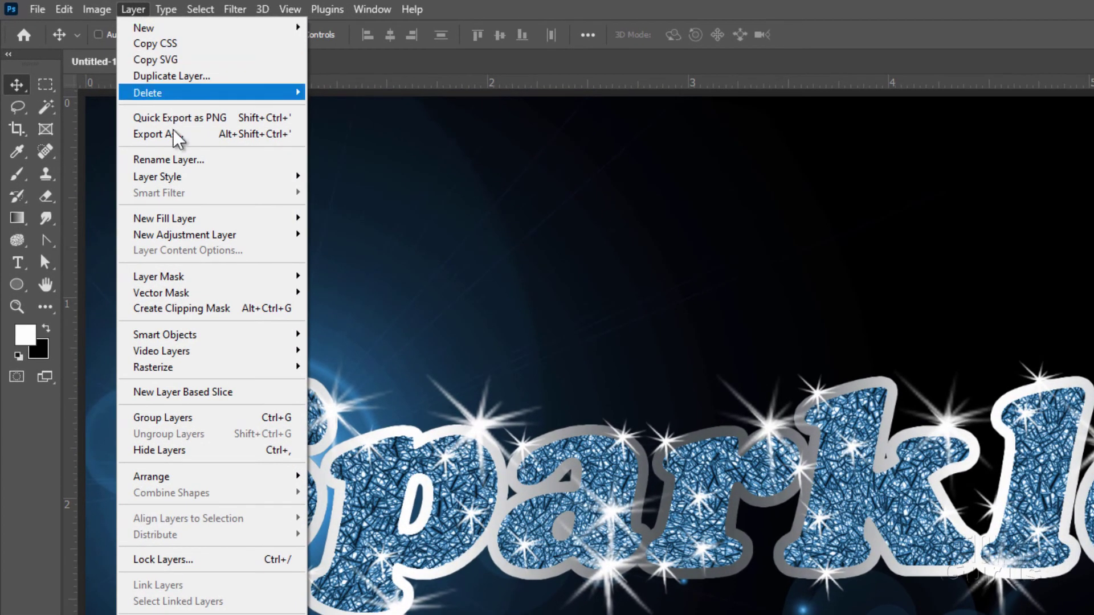
{"action": "mouse_move", "coordinate": [131, 120]}
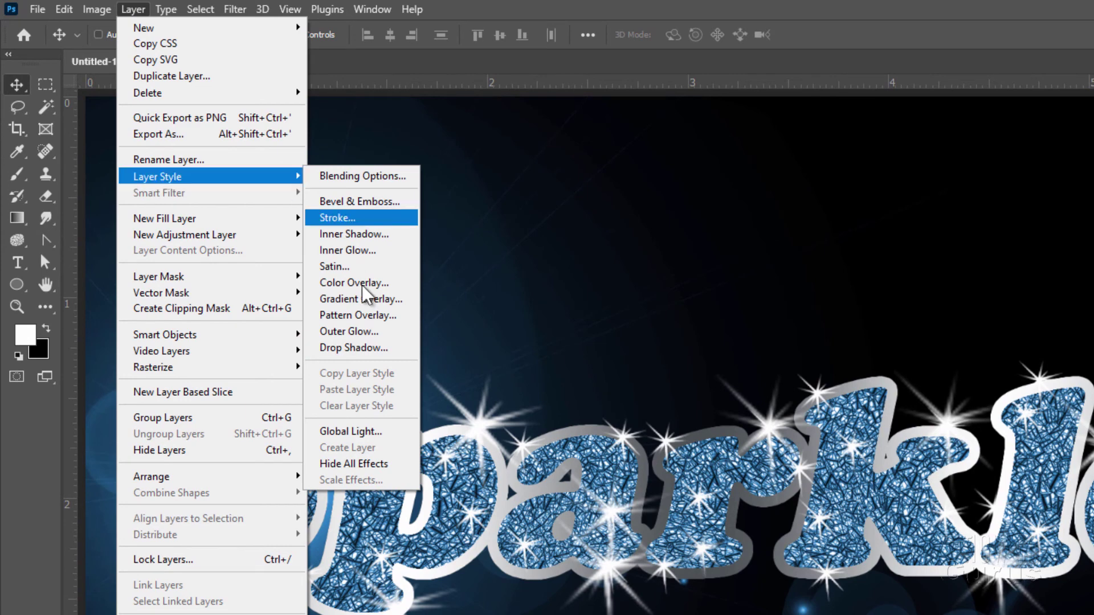
{"action": "left_click", "coordinate": [376, 348]}
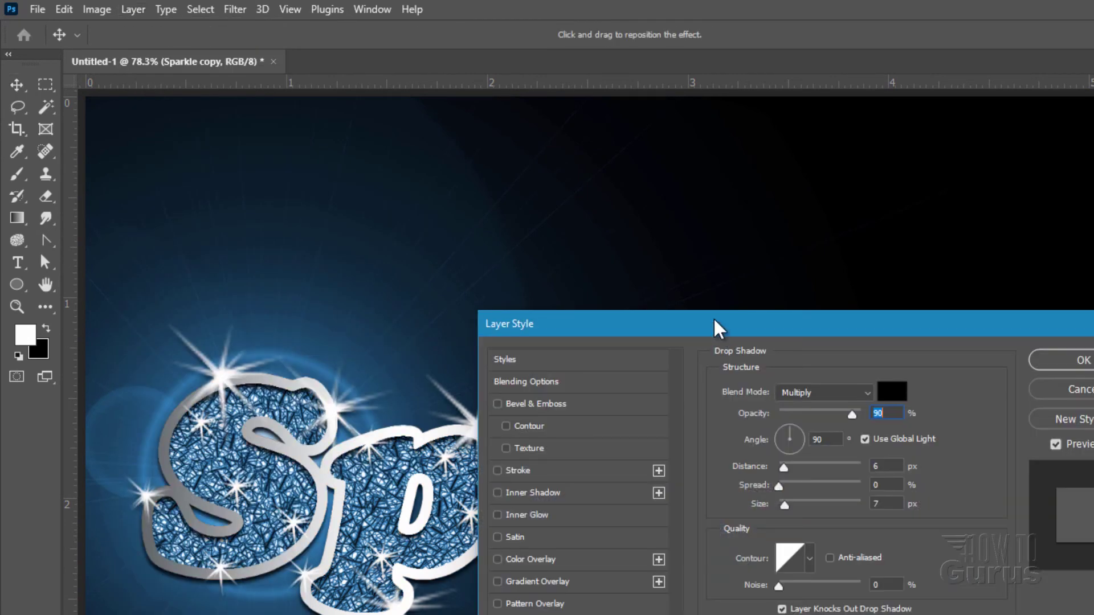
Set the drop shadow angle to 135° and its size to 7 px.
{"action": "left_click_drag", "start_coordinate": [715, 325], "coordinate": [860, 317]}
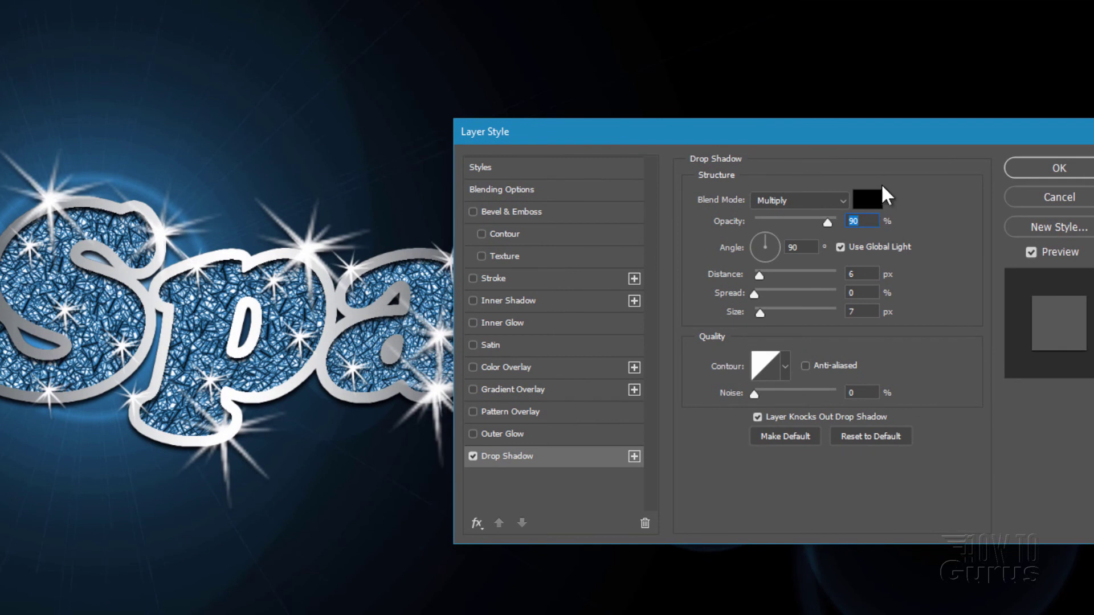
{"action": "left_click", "coordinate": [763, 239]}
{"action": "left_click_drag", "start_coordinate": [762, 238], "coordinate": [760, 247]}
{"action": "double_click", "coordinate": [819, 248]}
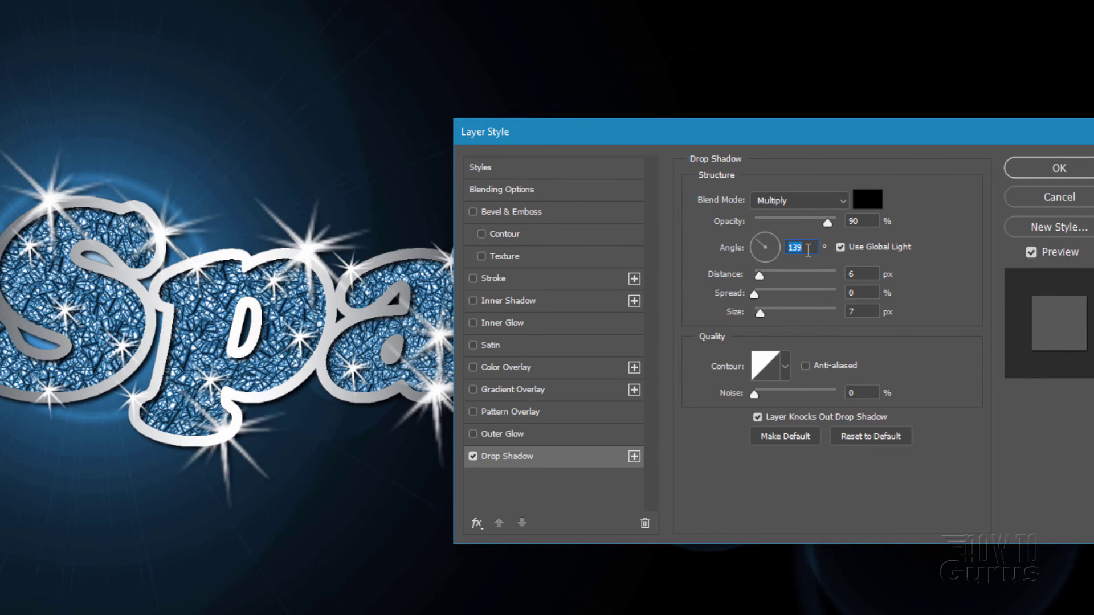
{"action": "type", "text": "135"}
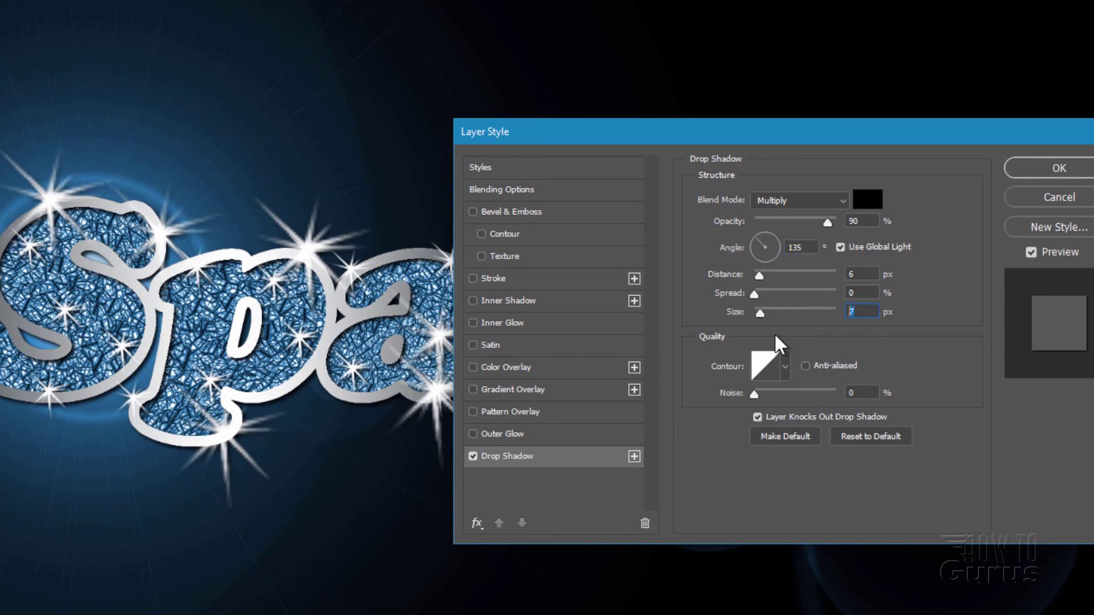
{"action": "double_click", "coordinate": [850, 318]}
{"action": "type", "text": "7"}
Toggle the preview off and on to compare the shadow on the Sparkle text.
{"action": "left_click_drag", "start_coordinate": [884, 144], "coordinate": [928, 451]}
{"action": "left_click", "coordinate": [1074, 558]}
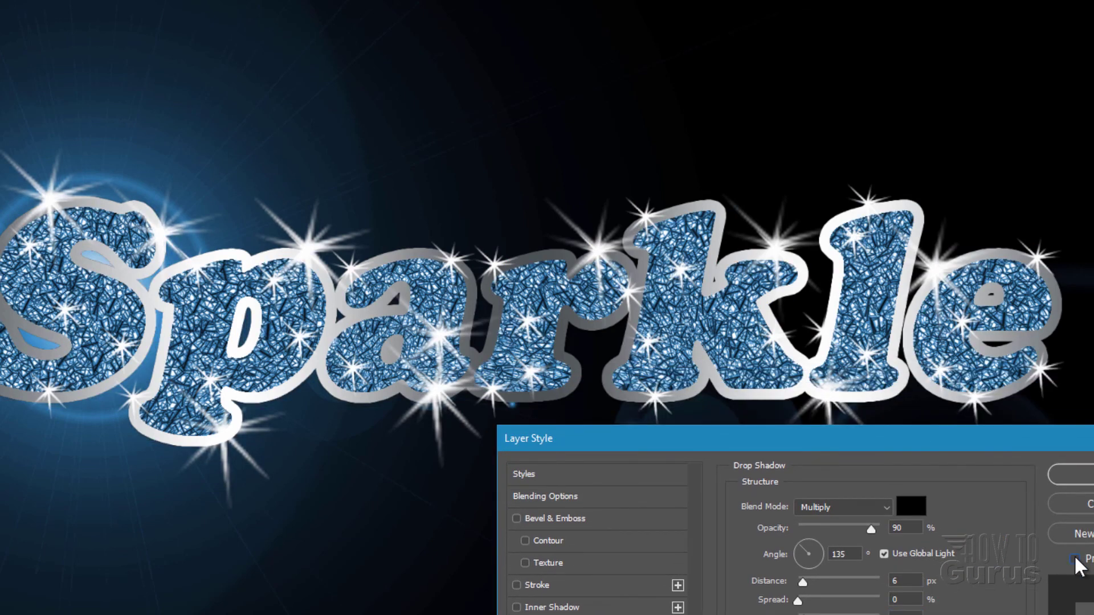
{"action": "left_click", "coordinate": [1075, 558]}
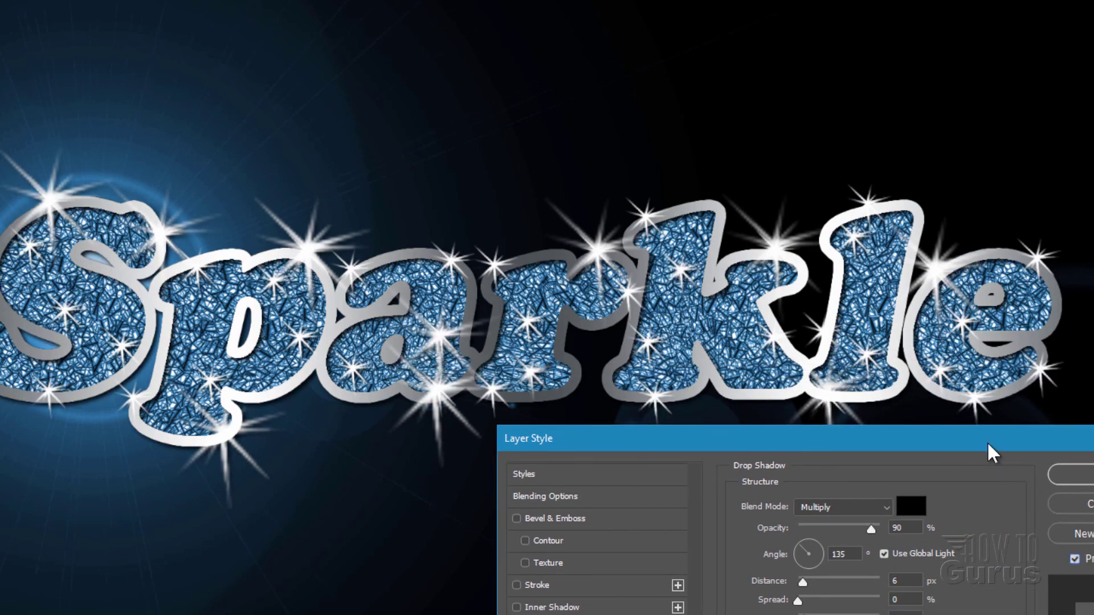
{"action": "left_click_drag", "start_coordinate": [986, 447], "coordinate": [827, 95]}
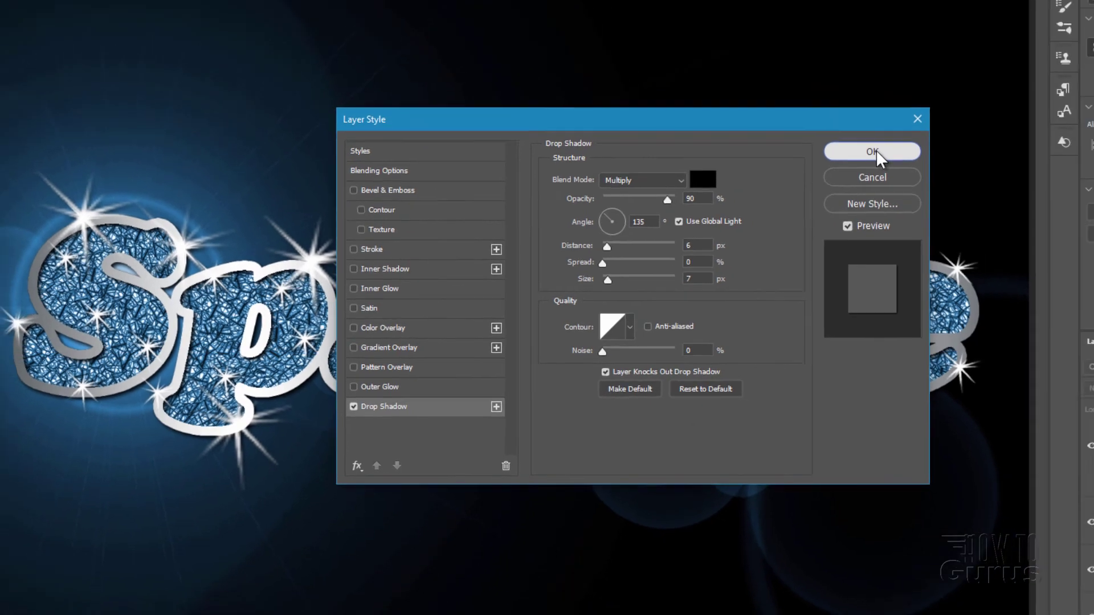
{"action": "left_click", "coordinate": [875, 151]}
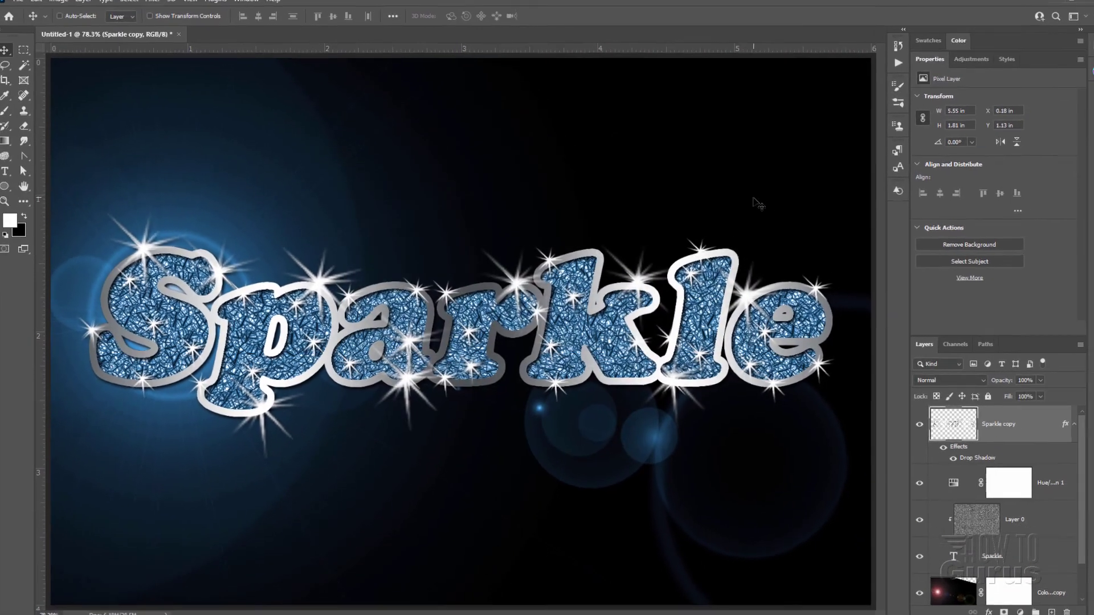